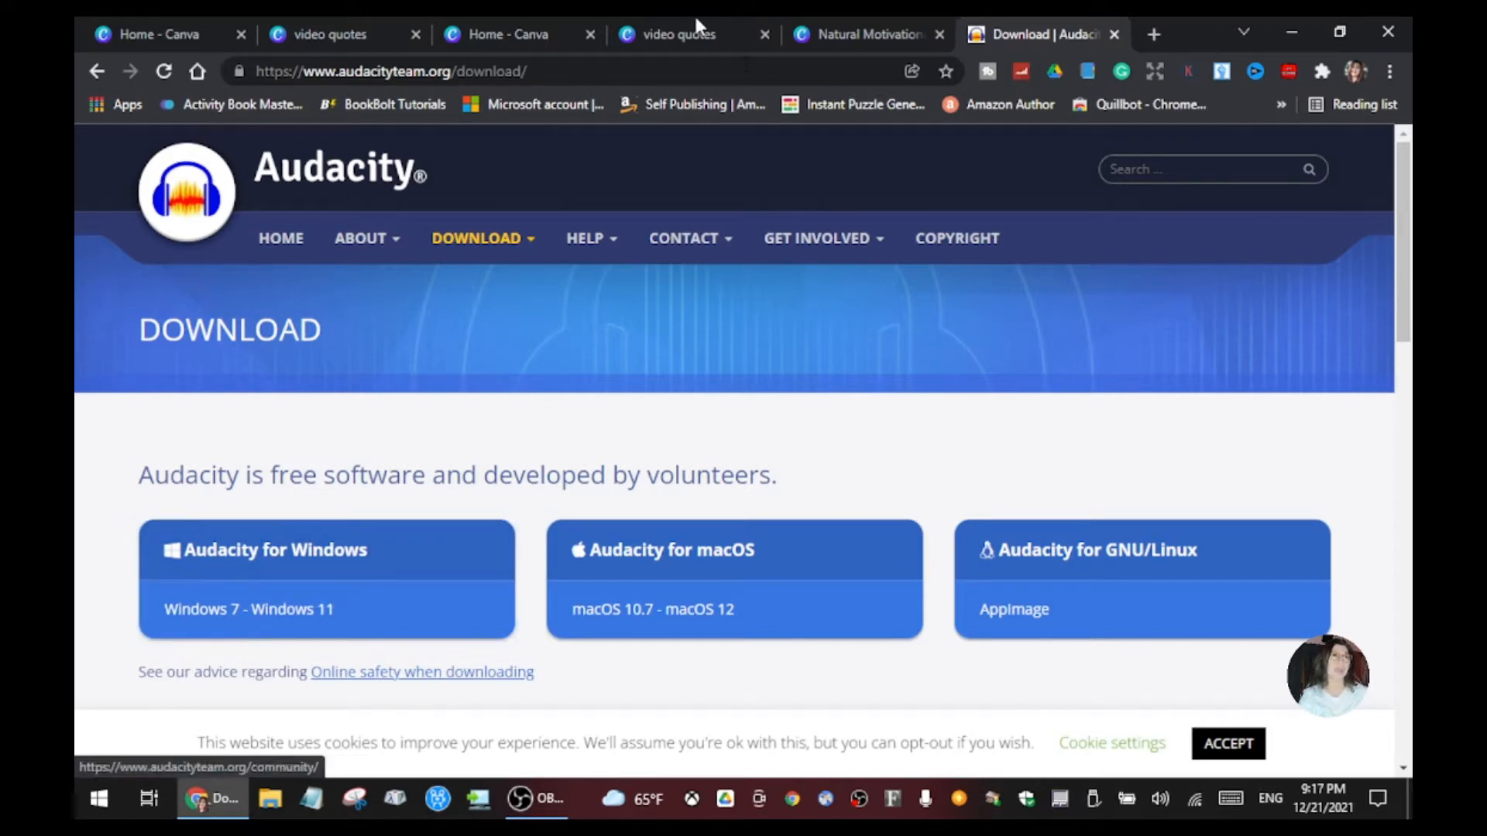
- Open Audacity from the desktop and set the recording device to Analogue 1 + 2 (2- Focusrite Us
{"action": "left_click", "coordinate": [1294, 33]}
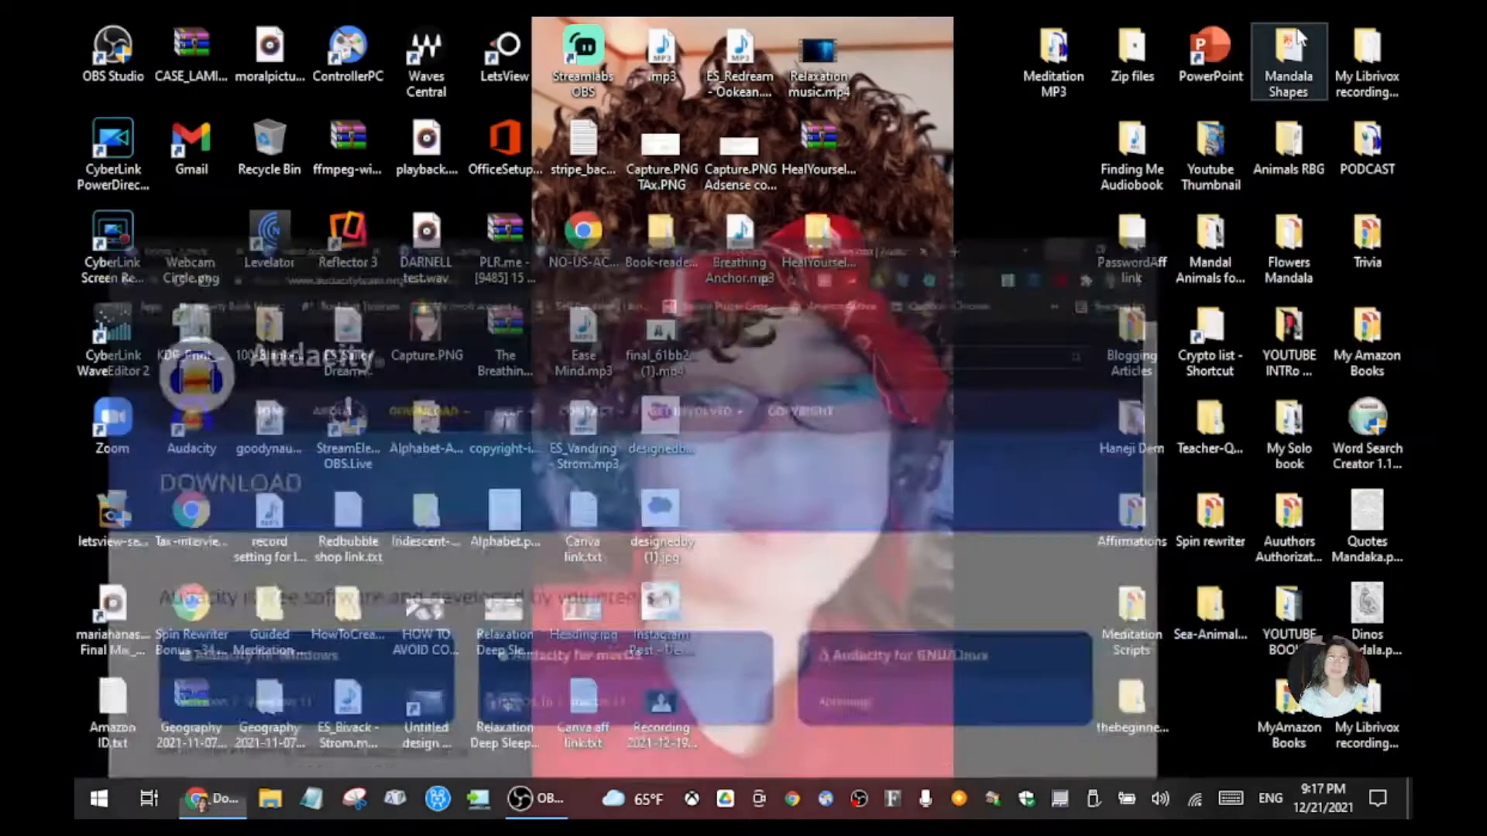
{"action": "double_click", "coordinate": [193, 446]}
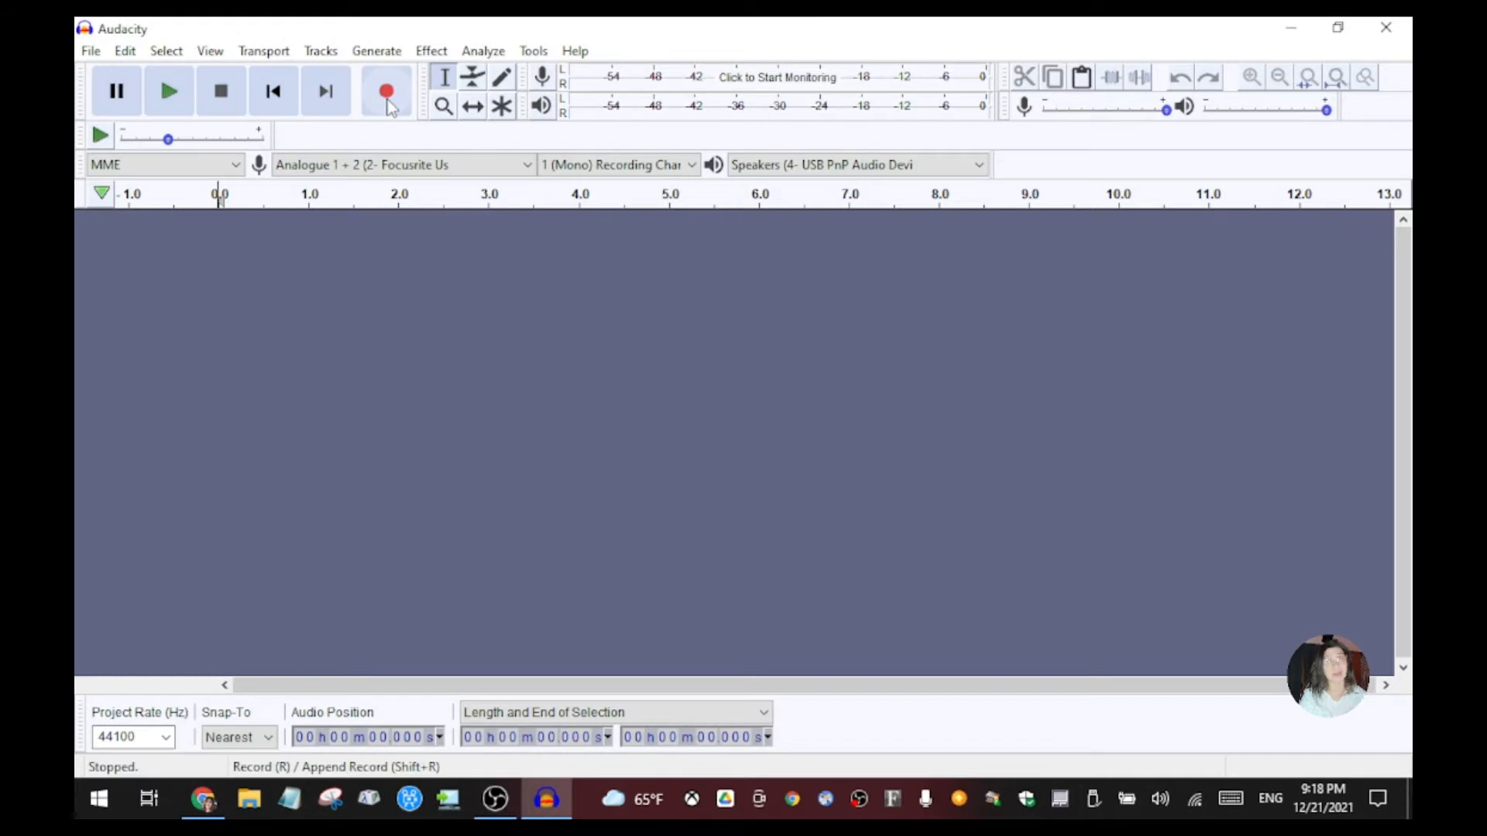
{"action": "left_click", "coordinate": [422, 164]}
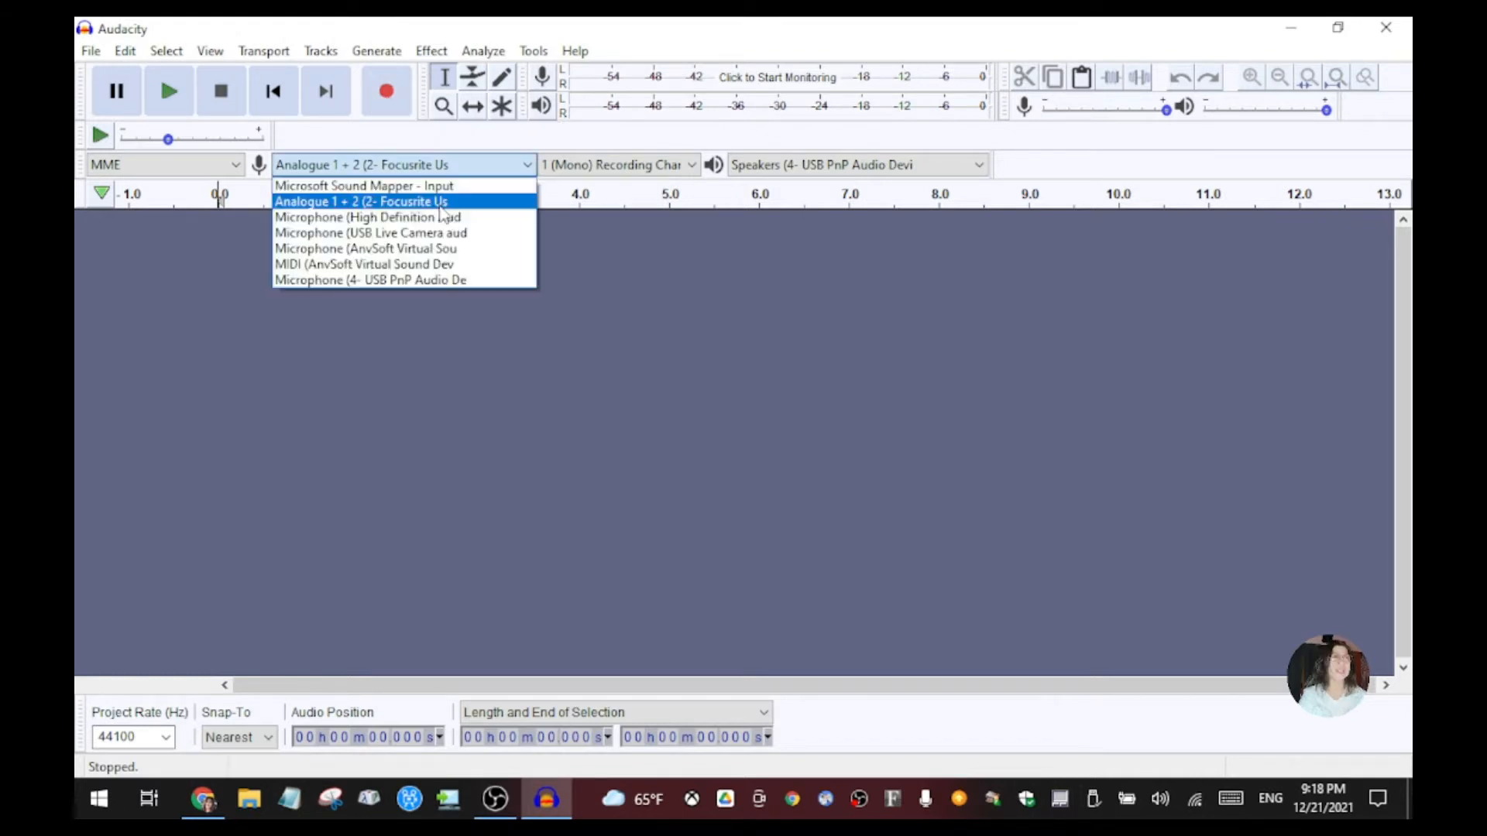
{"action": "left_click", "coordinate": [440, 205]}
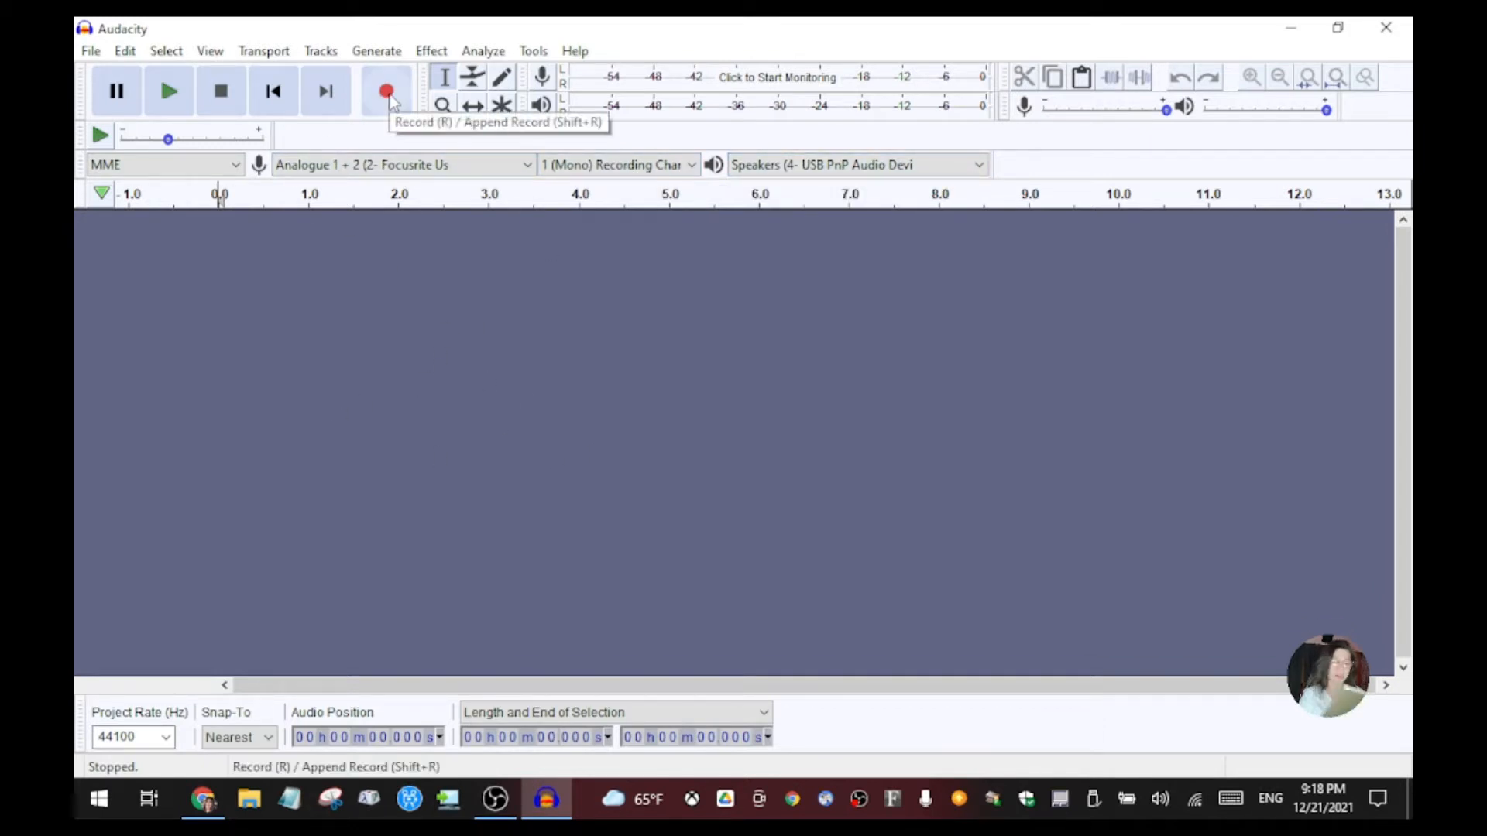
- Record a spoken mono track about 28 seconds long and play it back from the start
{"action": "left_click", "coordinate": [388, 94]}
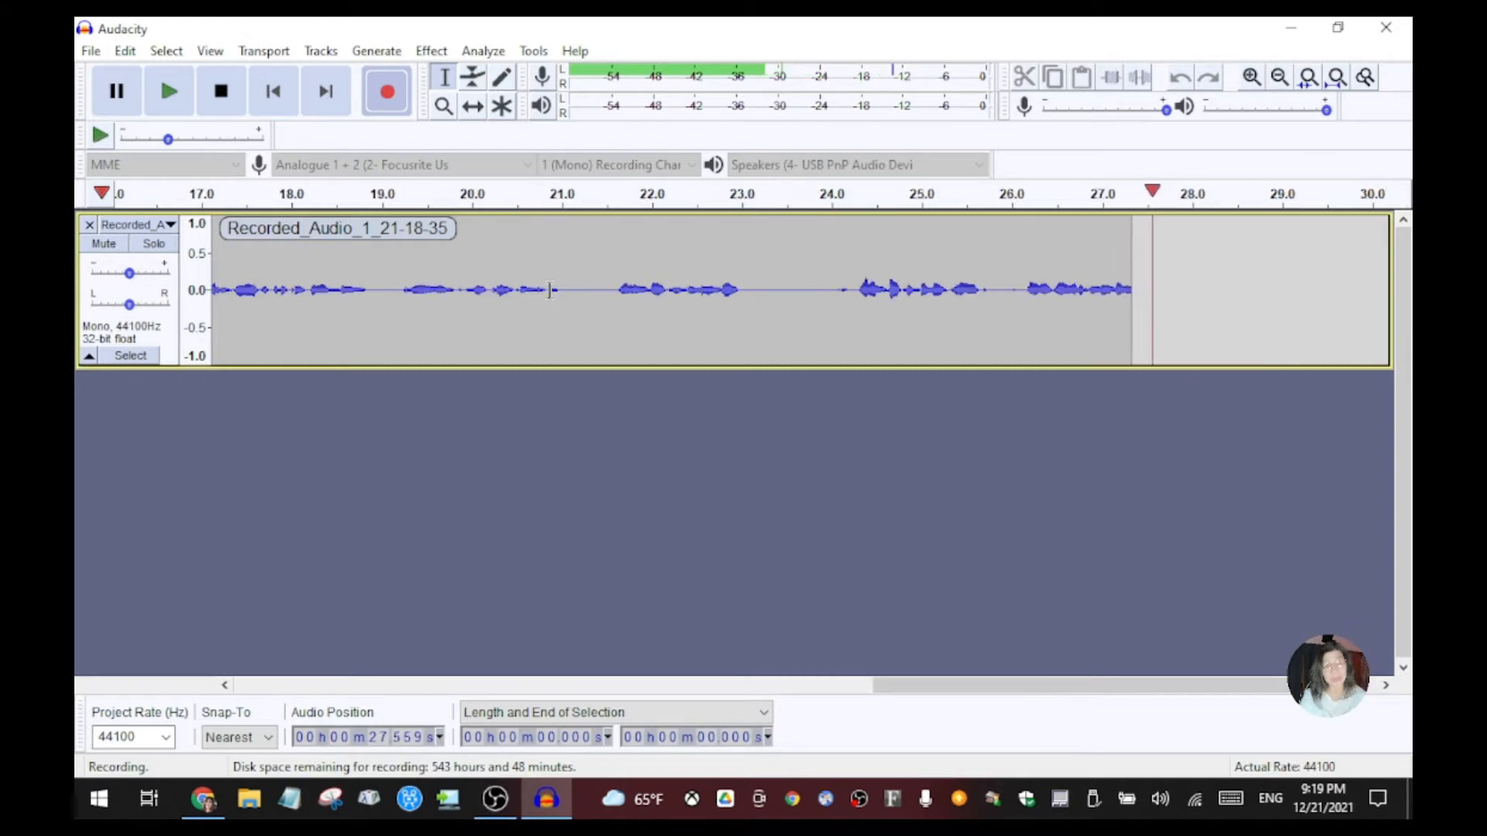
{"action": "key", "text": "space"}
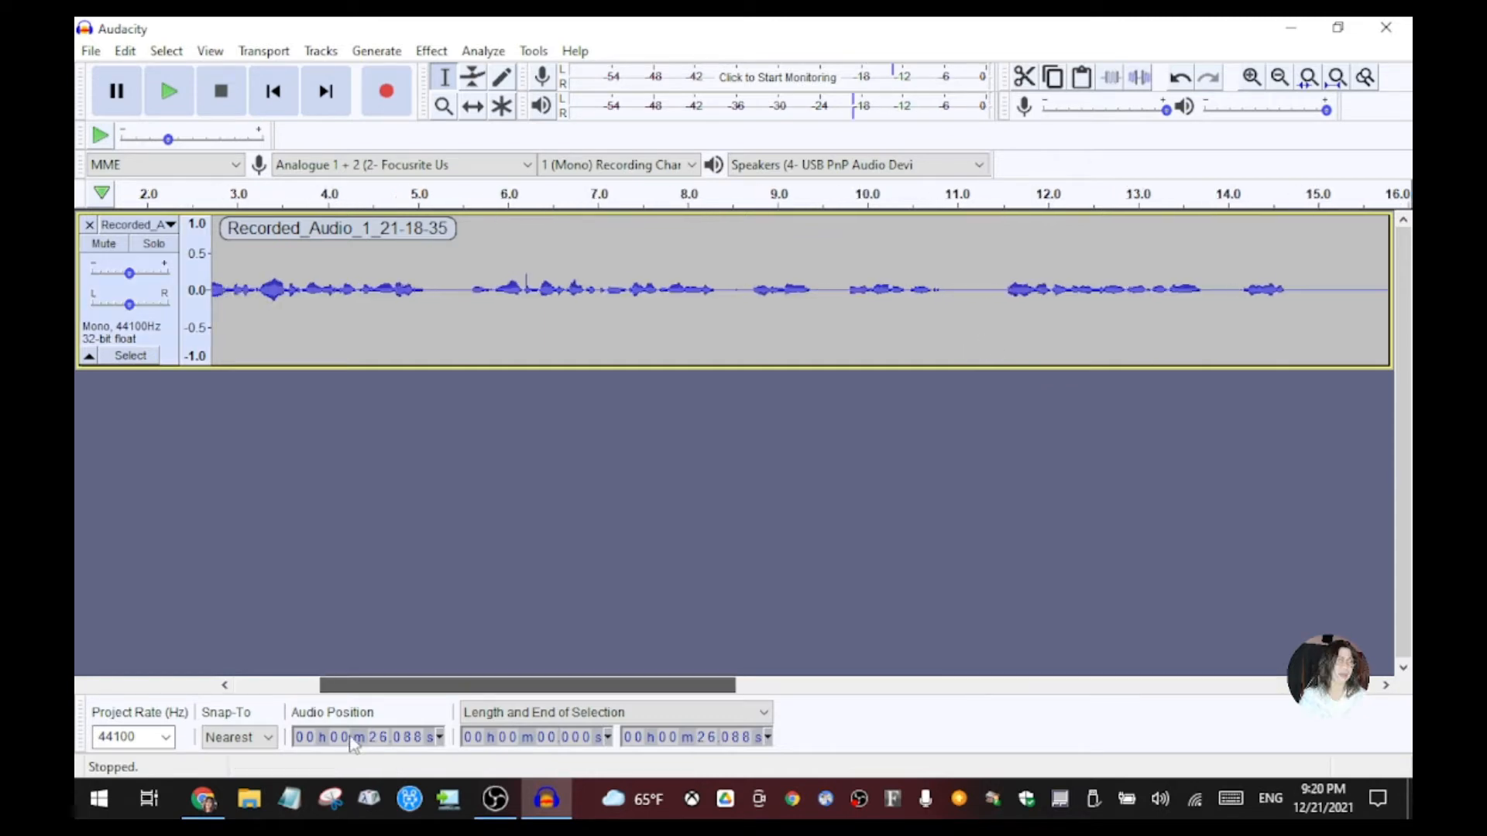
{"action": "left_click_drag", "start_coordinate": [353, 734], "coordinate": [258, 727]}
{"action": "left_click", "coordinate": [271, 93]}
{"action": "left_click", "coordinate": [158, 99]}
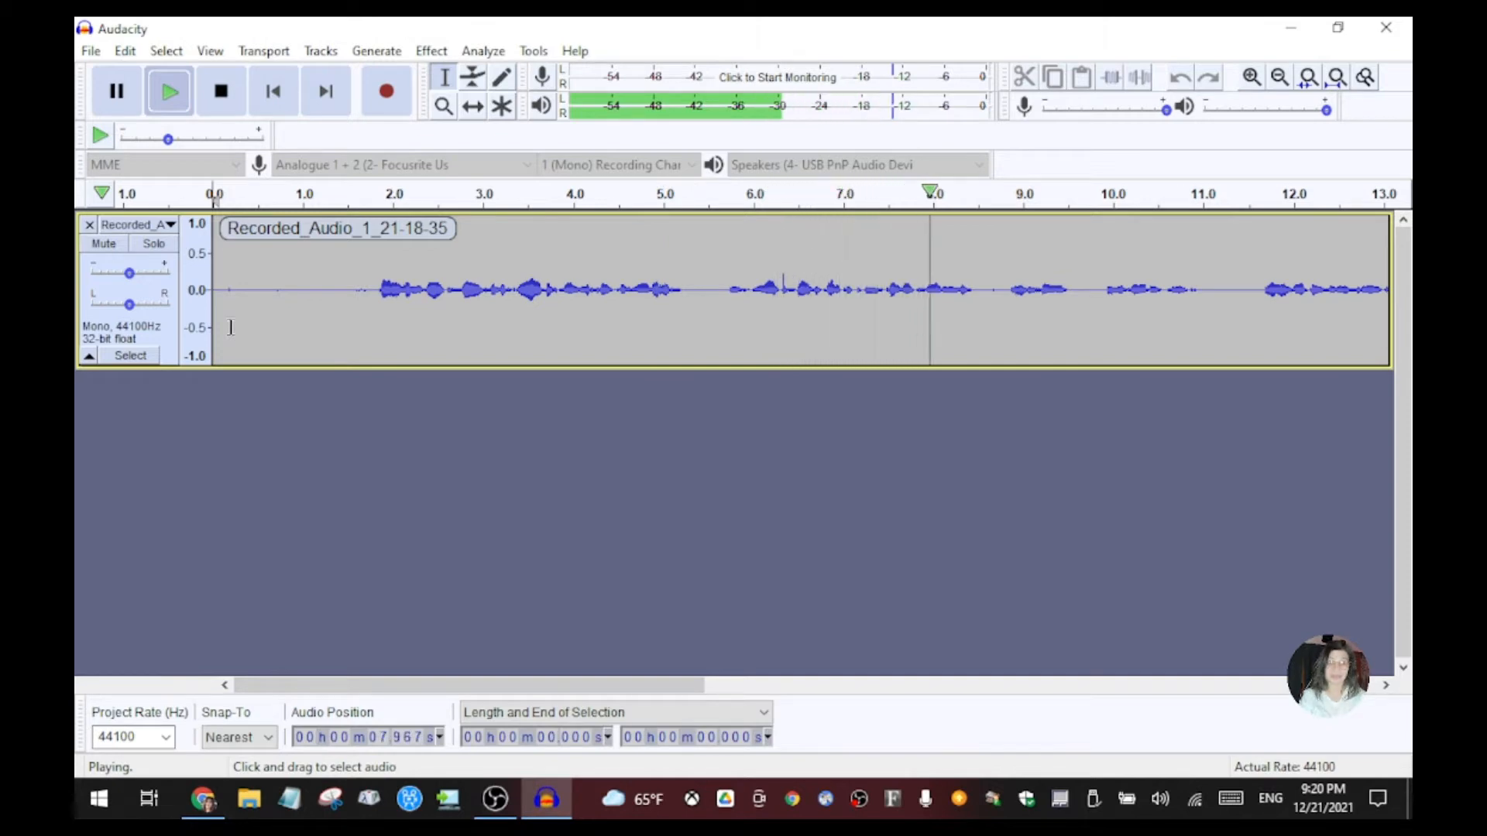
{"action": "left_click", "coordinate": [222, 93]}
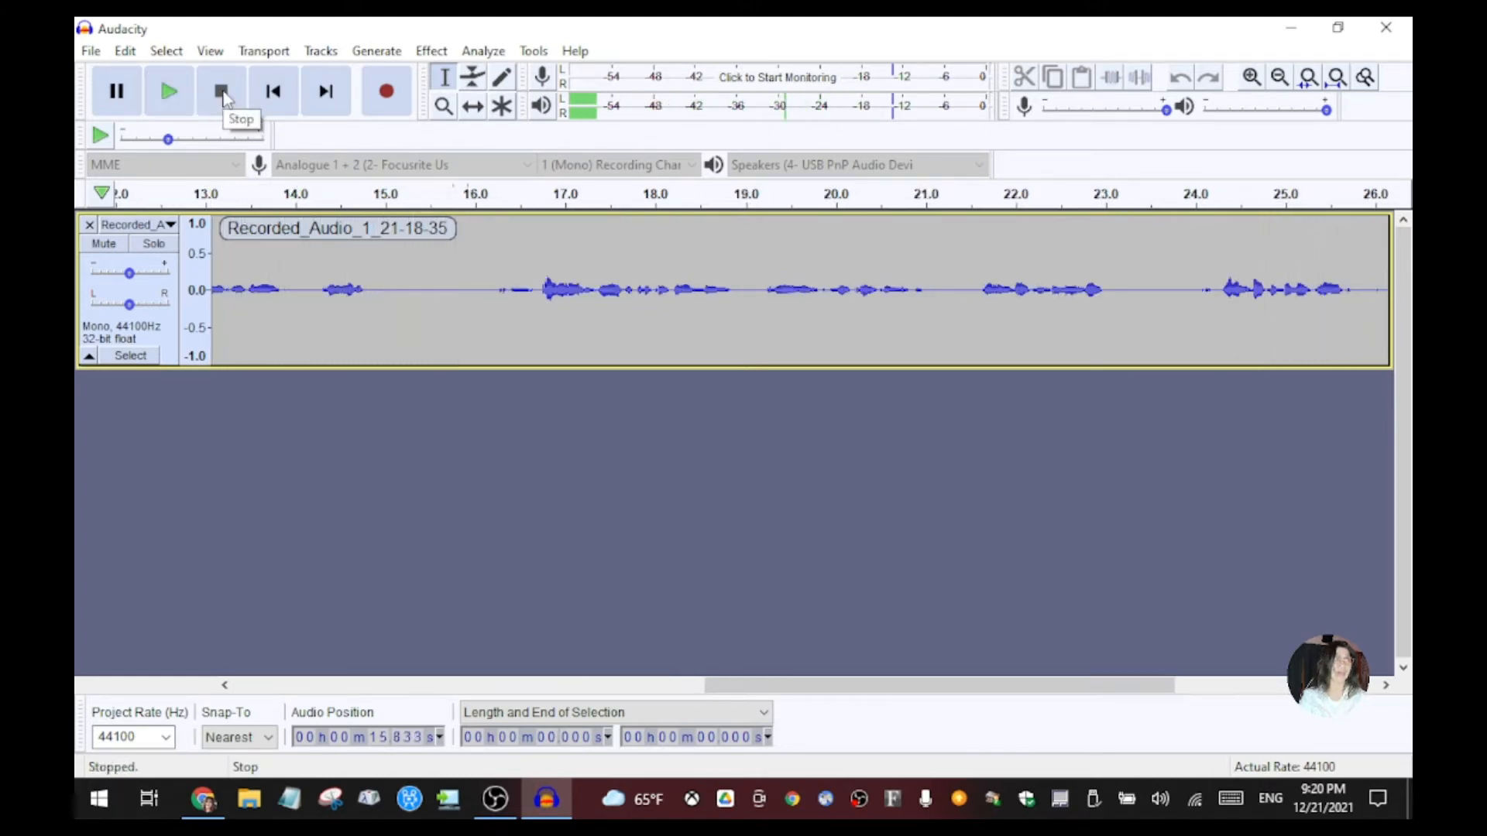
- Delete the recording's section from about 14.2 to 16.7 seconds and play back the edit from about 13.3 seconds
{"action": "left_click", "coordinate": [316, 289]}
{"action": "left_click_drag", "start_coordinate": [313, 295], "coordinate": [521, 345]}
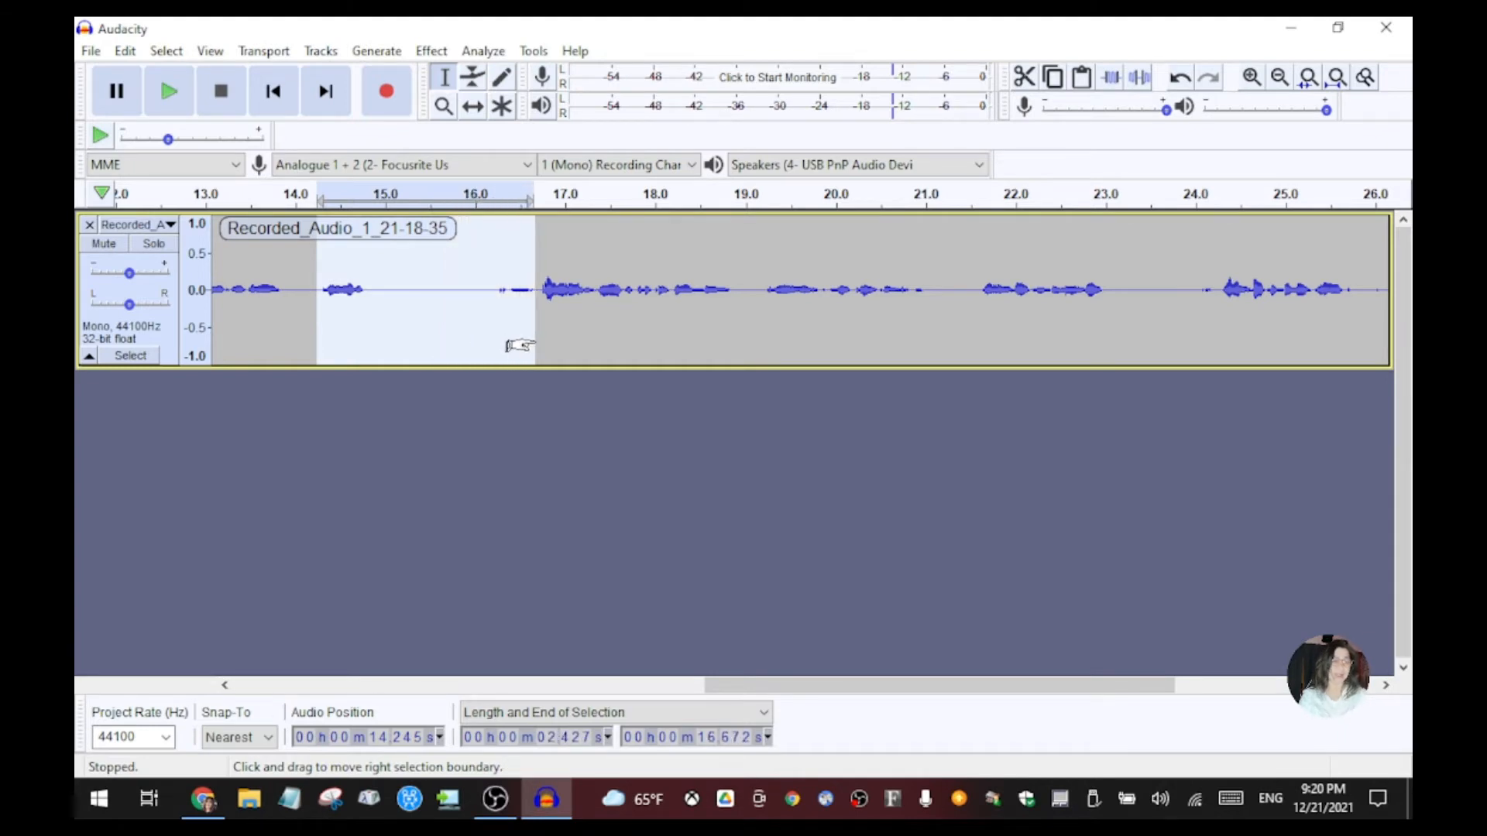
{"action": "key", "text": "Delete"}
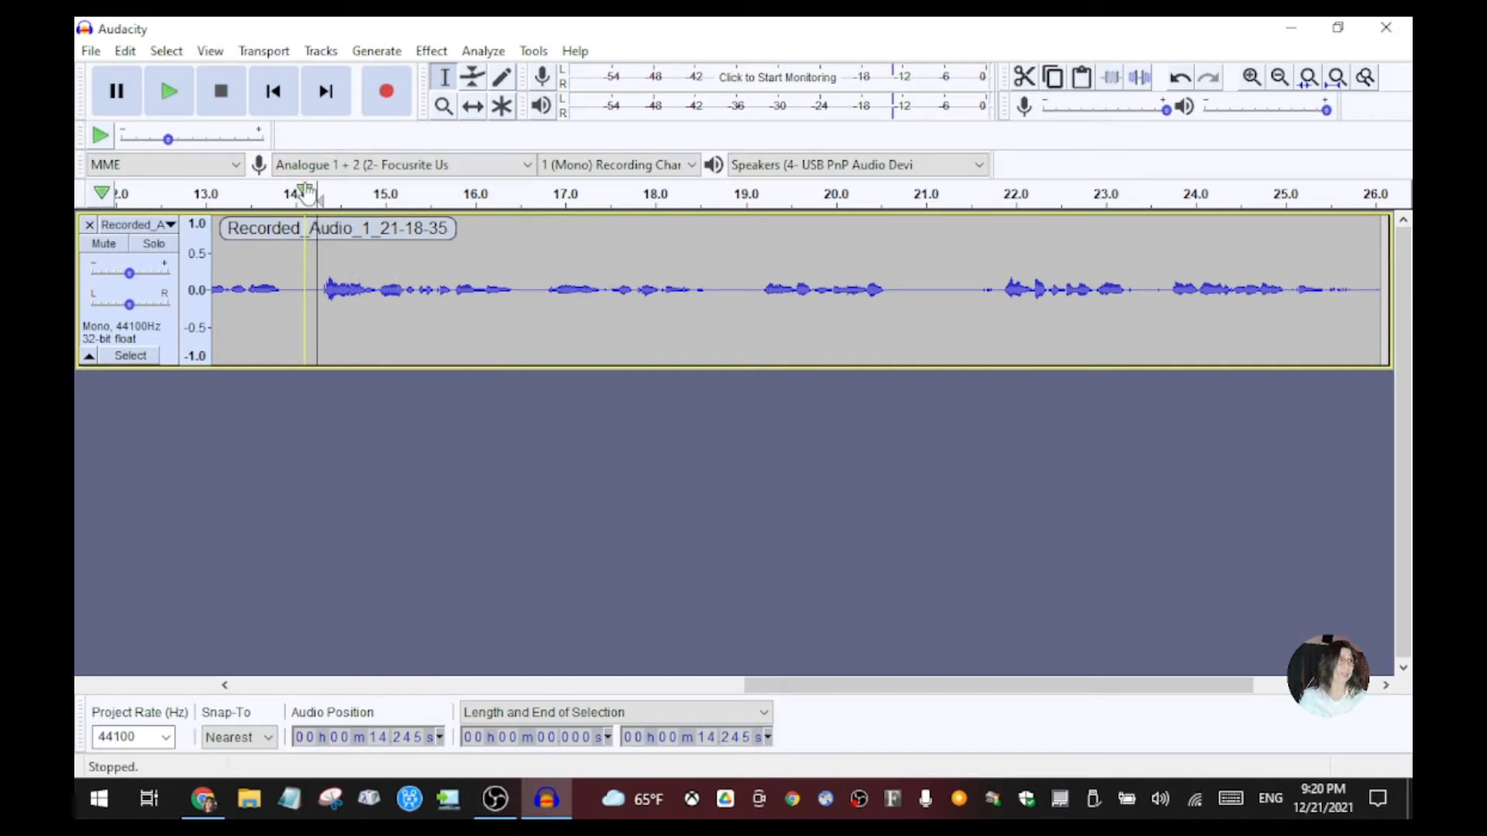
{"action": "left_click", "coordinate": [231, 254]}
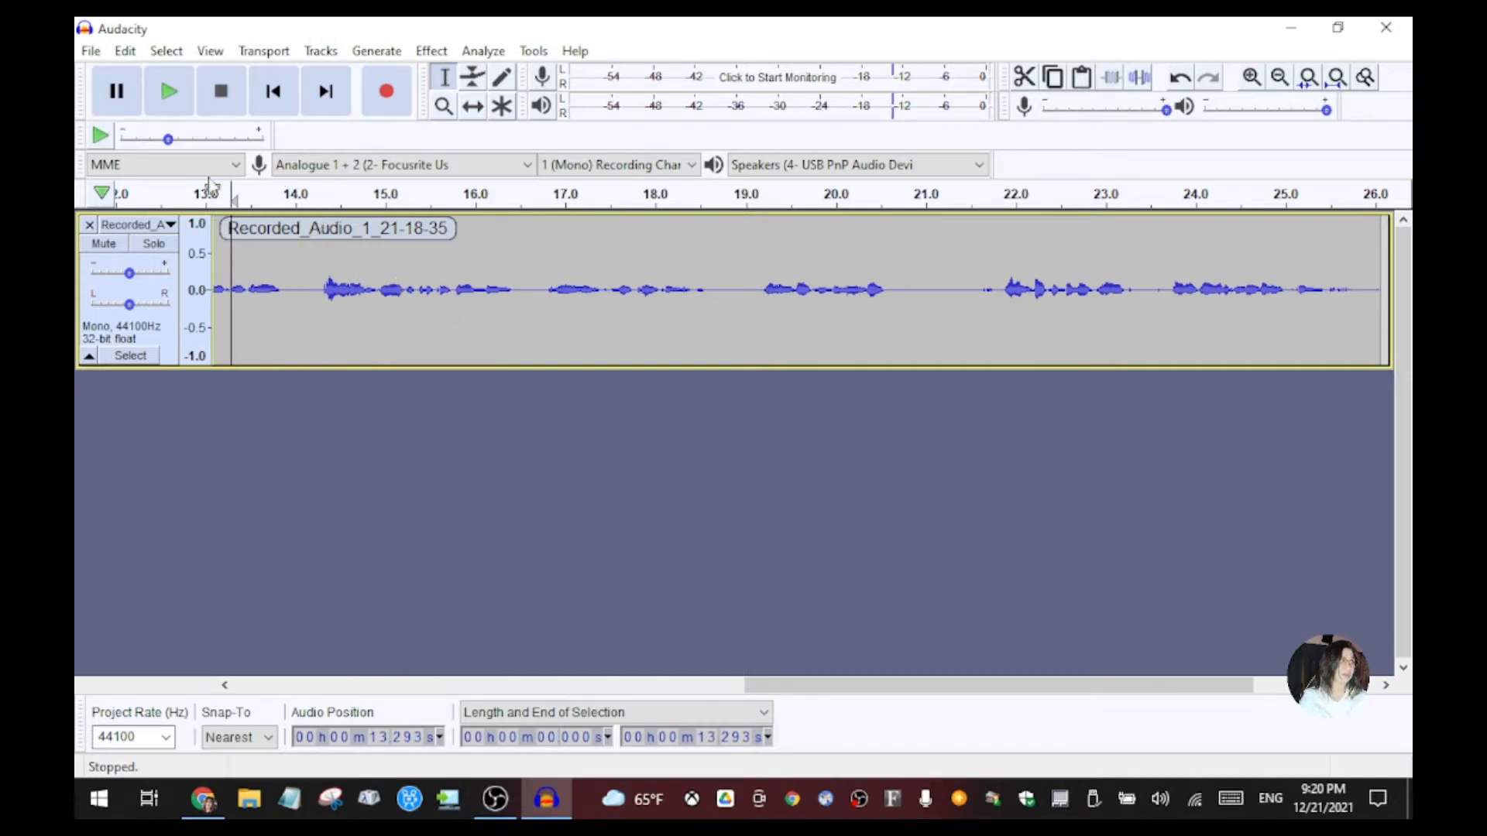
{"action": "left_click", "coordinate": [169, 91]}
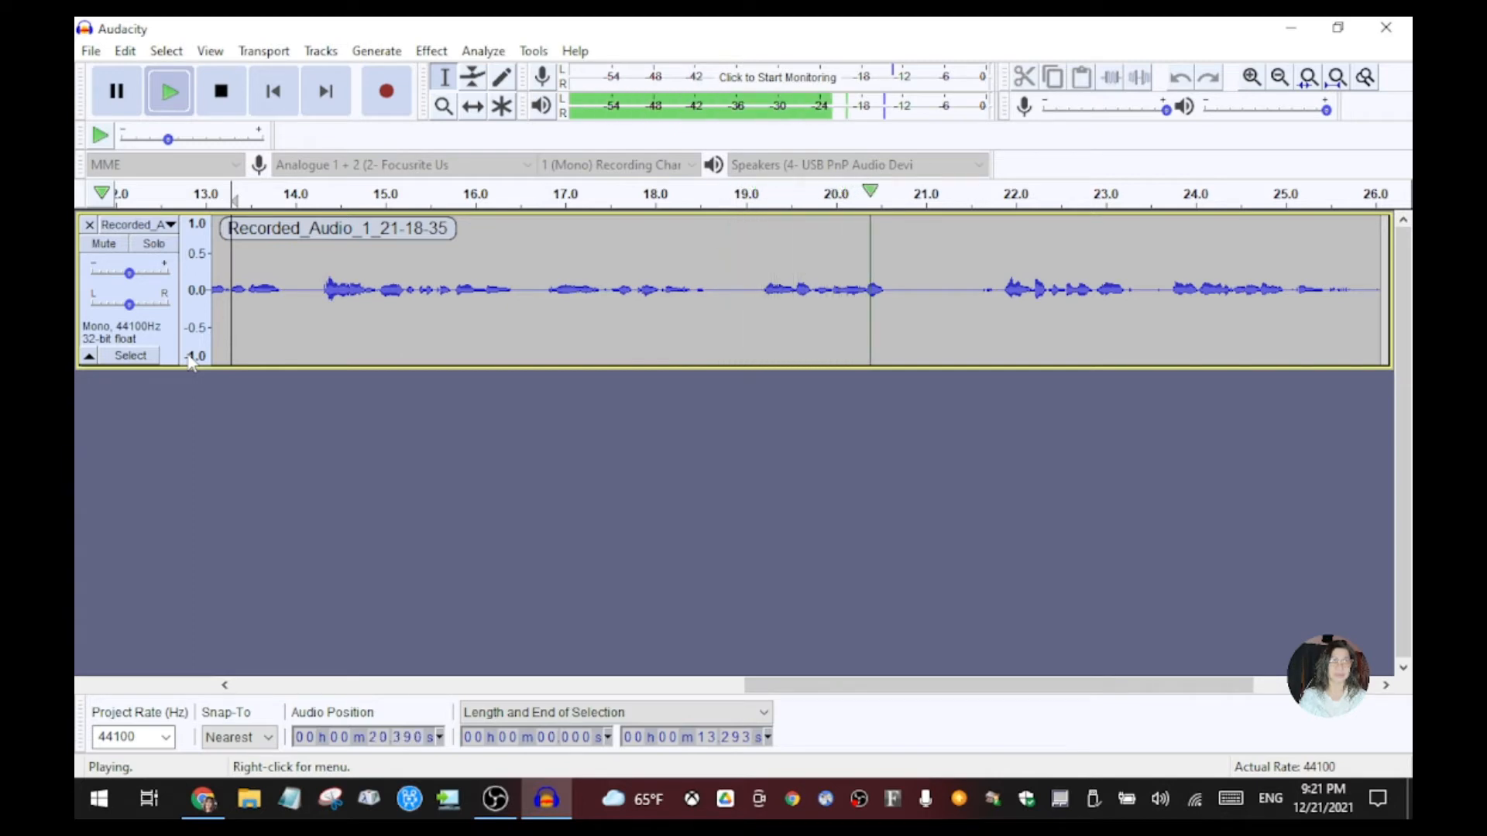
{"action": "left_click", "coordinate": [226, 99]}
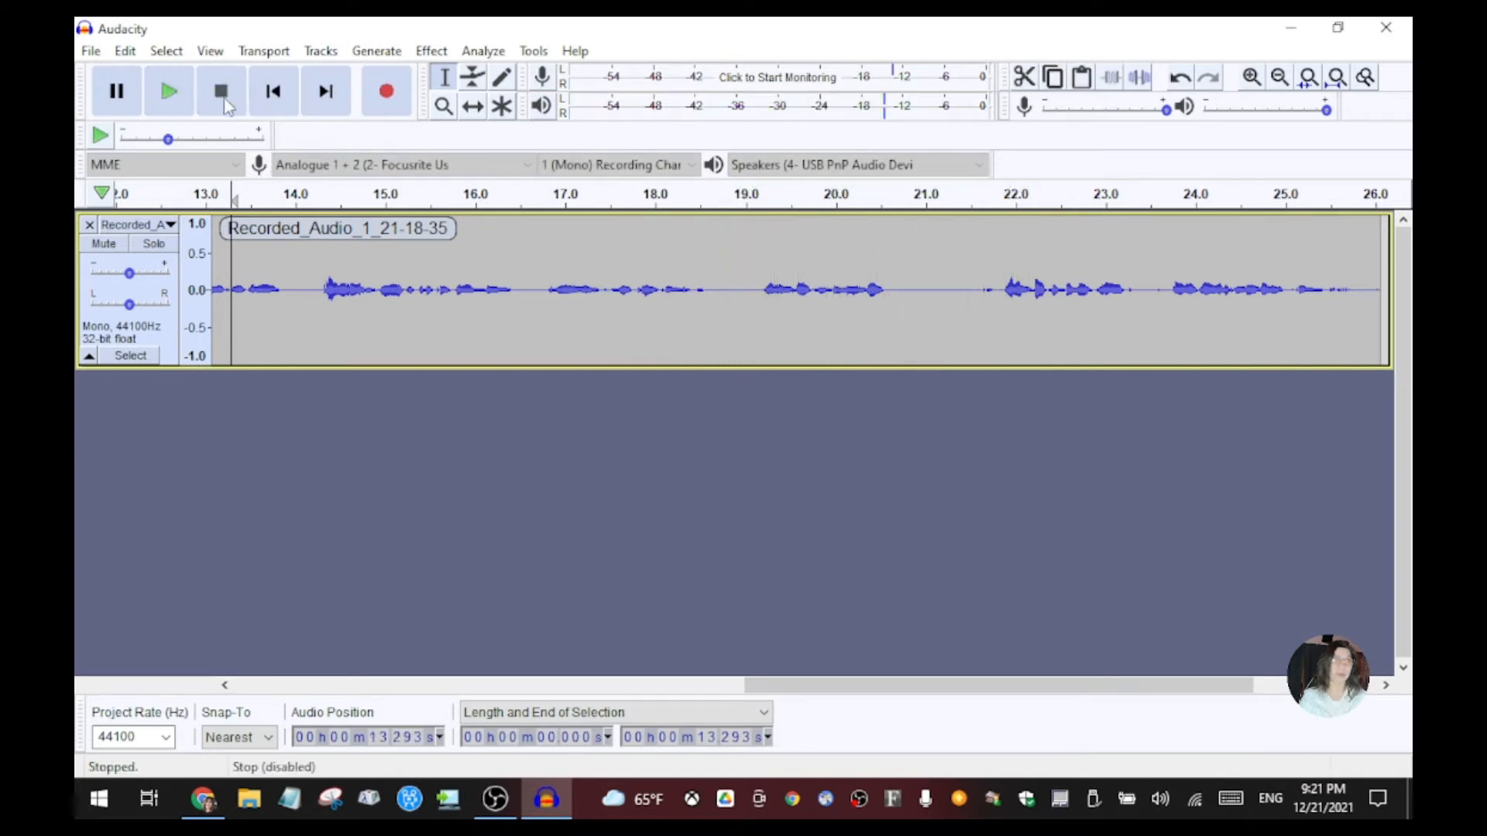
- Delete the section from about 19.1 to 21.8 seconds, checking the cut by playing from about 17 seconds before returning to the start
{"action": "left_click", "coordinate": [753, 289]}
{"action": "left_click_drag", "start_coordinate": [755, 290], "coordinate": [995, 370]}
{"action": "key", "text": "Delete"}
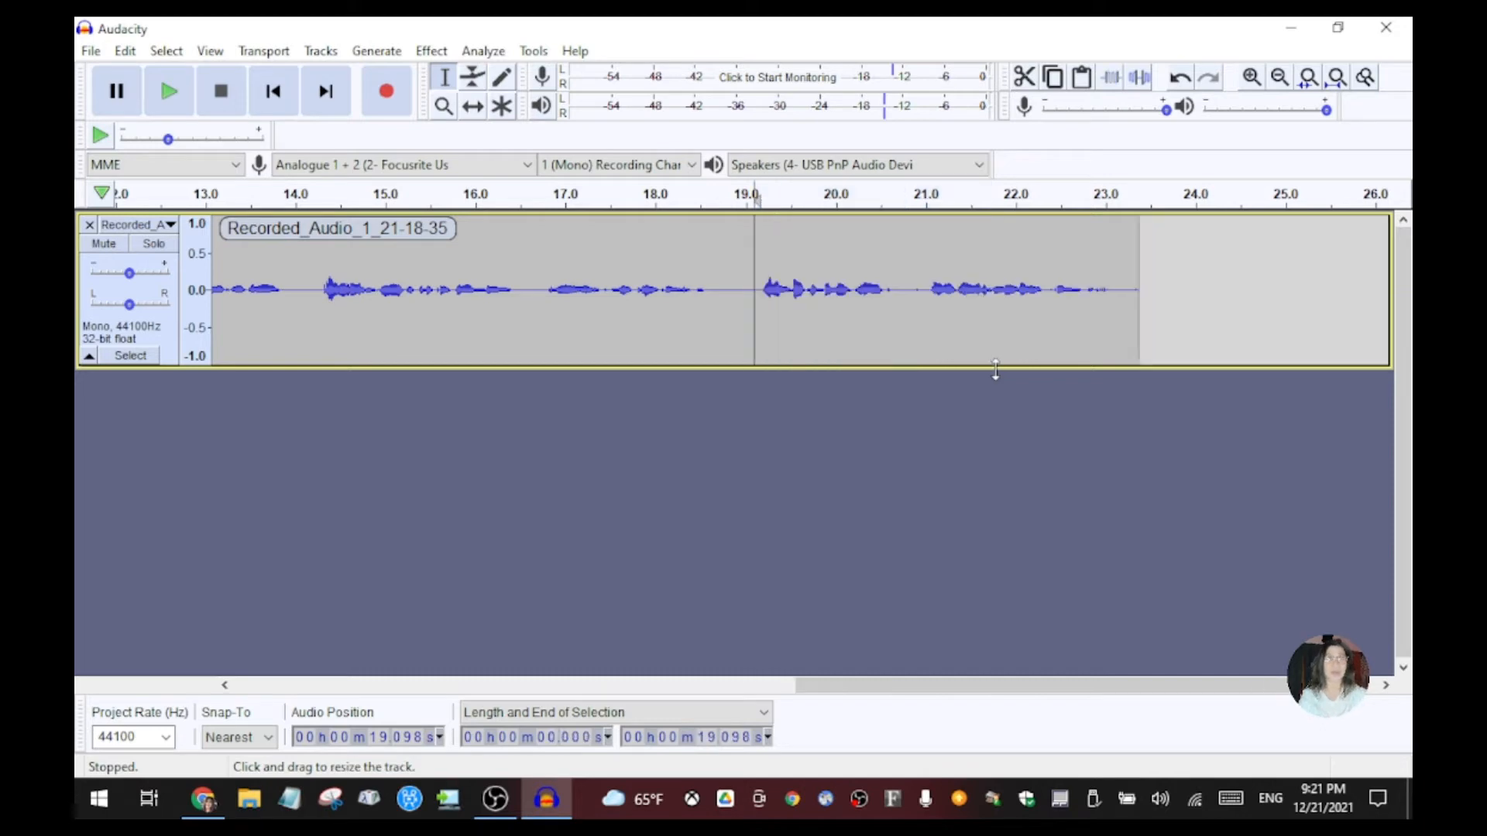
{"action": "left_click", "coordinate": [573, 289]}
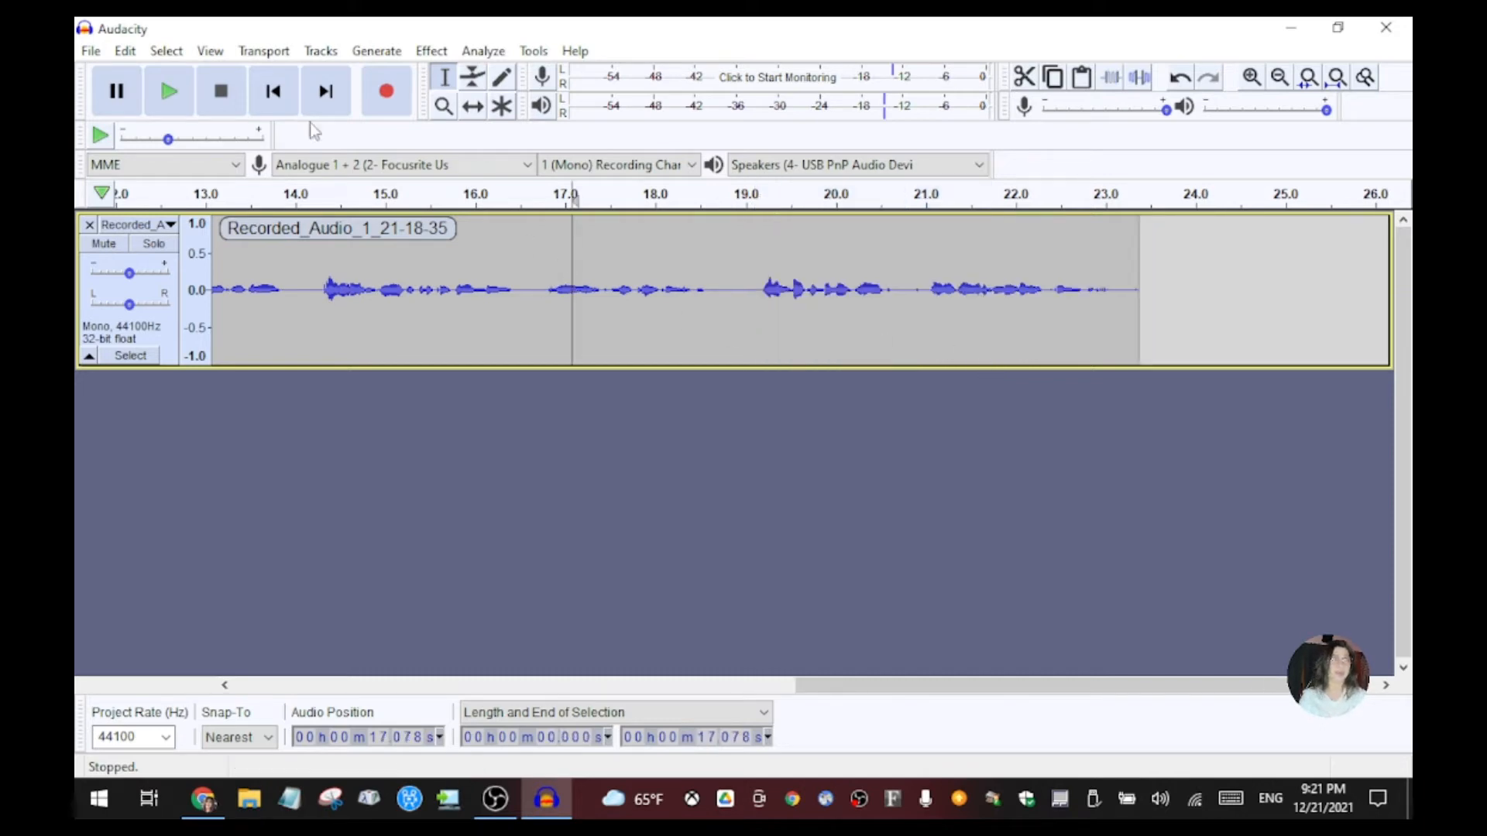
{"action": "left_click", "coordinate": [169, 91]}
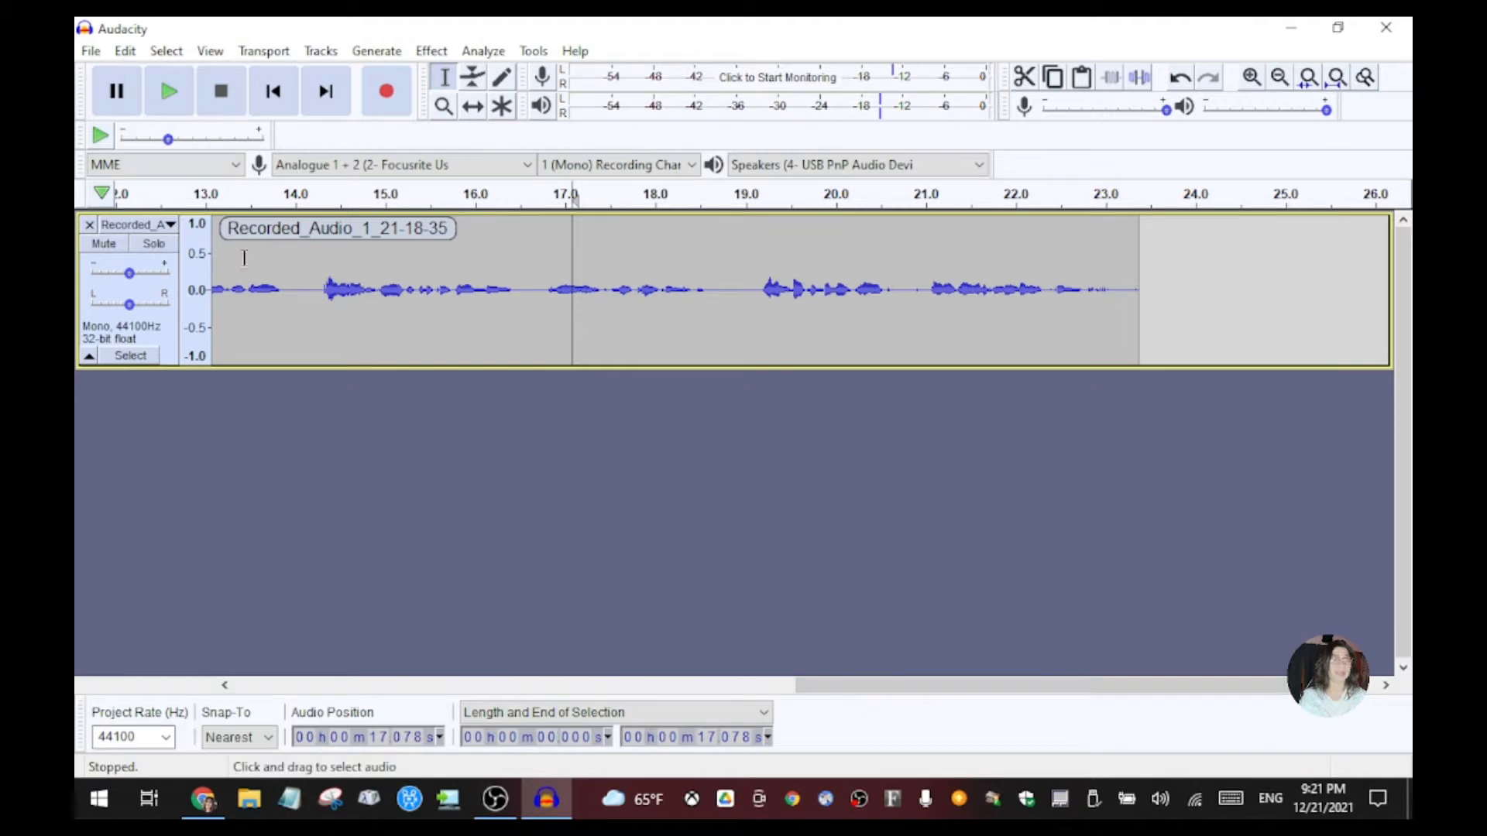
{"action": "left_click", "coordinate": [274, 94]}
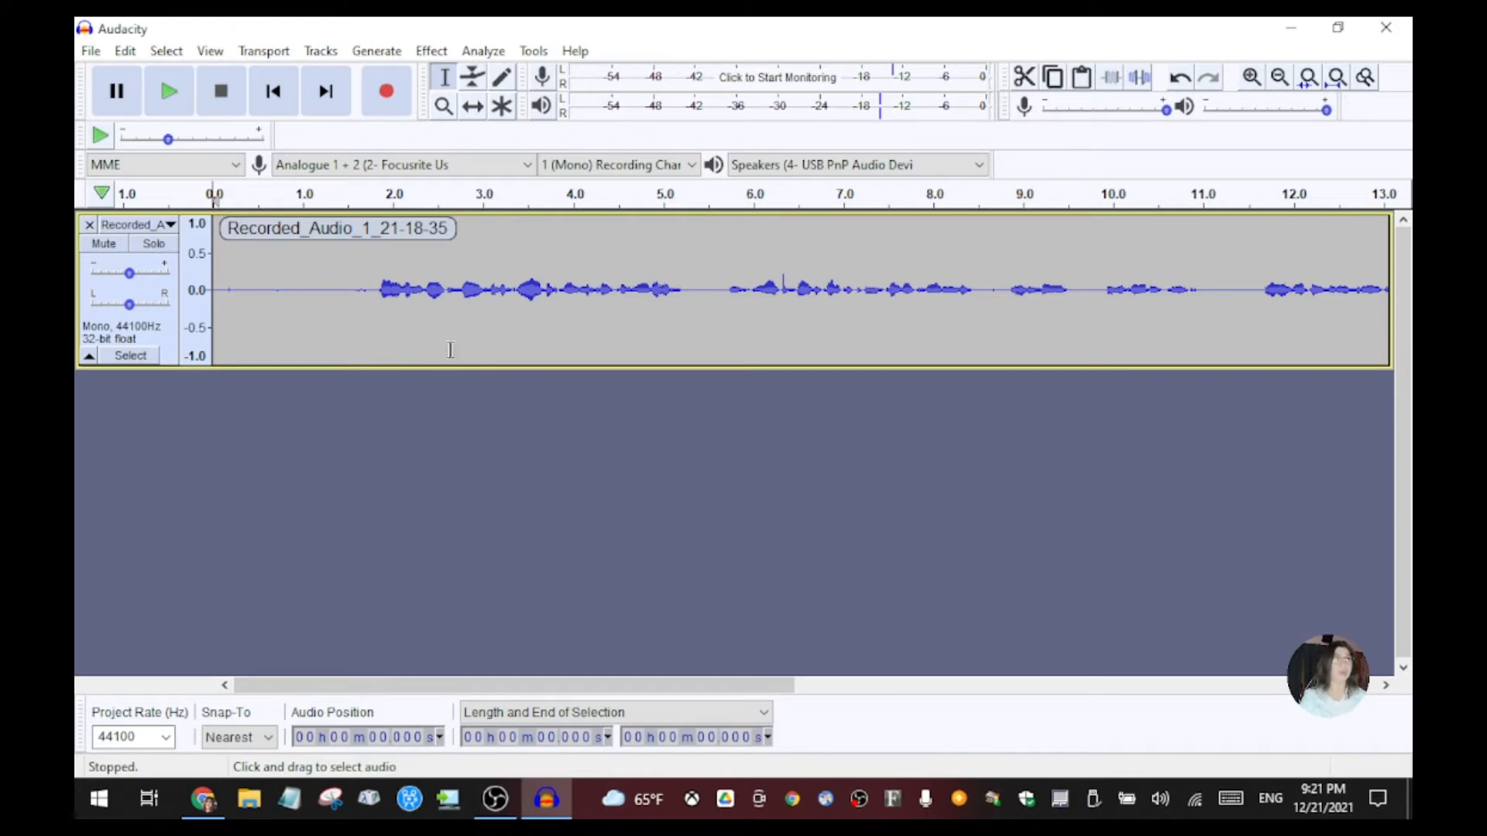
- Export the edited recording to the Desktop as an MP3 file named Canva MP3, leaving the metadata tags blank
{"action": "left_click", "coordinate": [92, 52]}
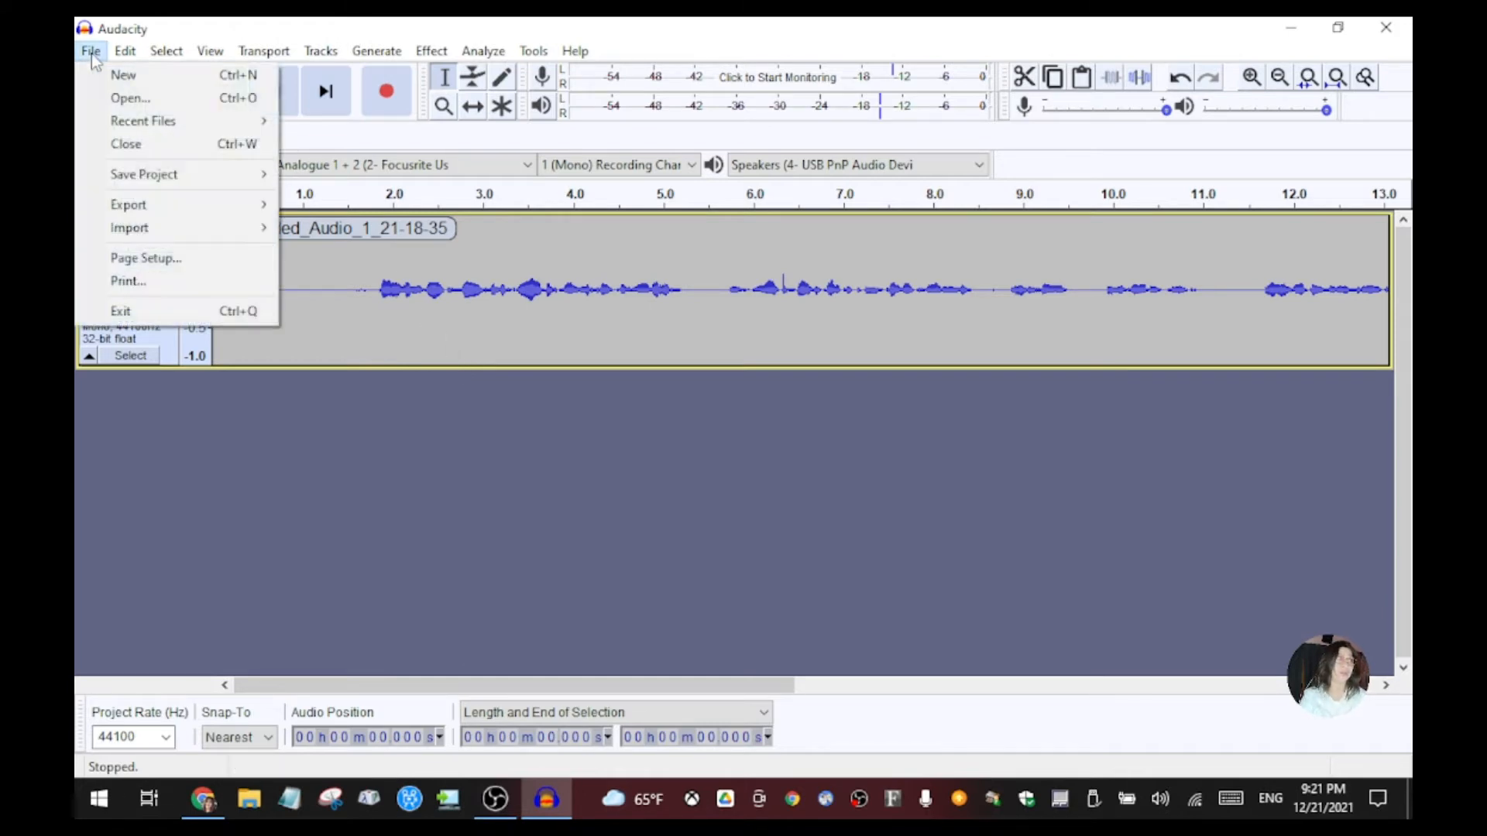
{"action": "mouse_move", "coordinate": [128, 211]}
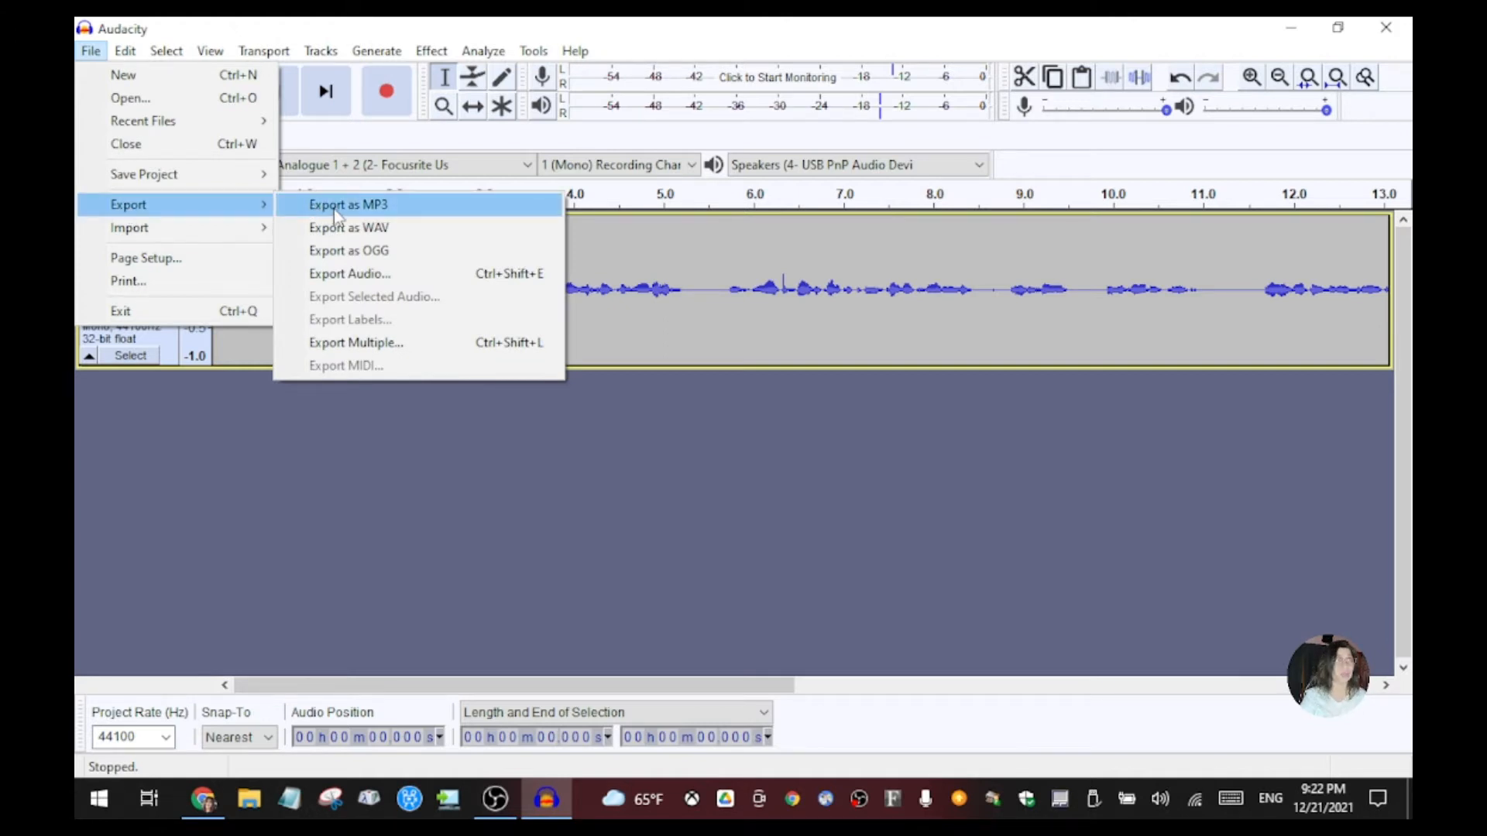
{"action": "left_click", "coordinate": [394, 206]}
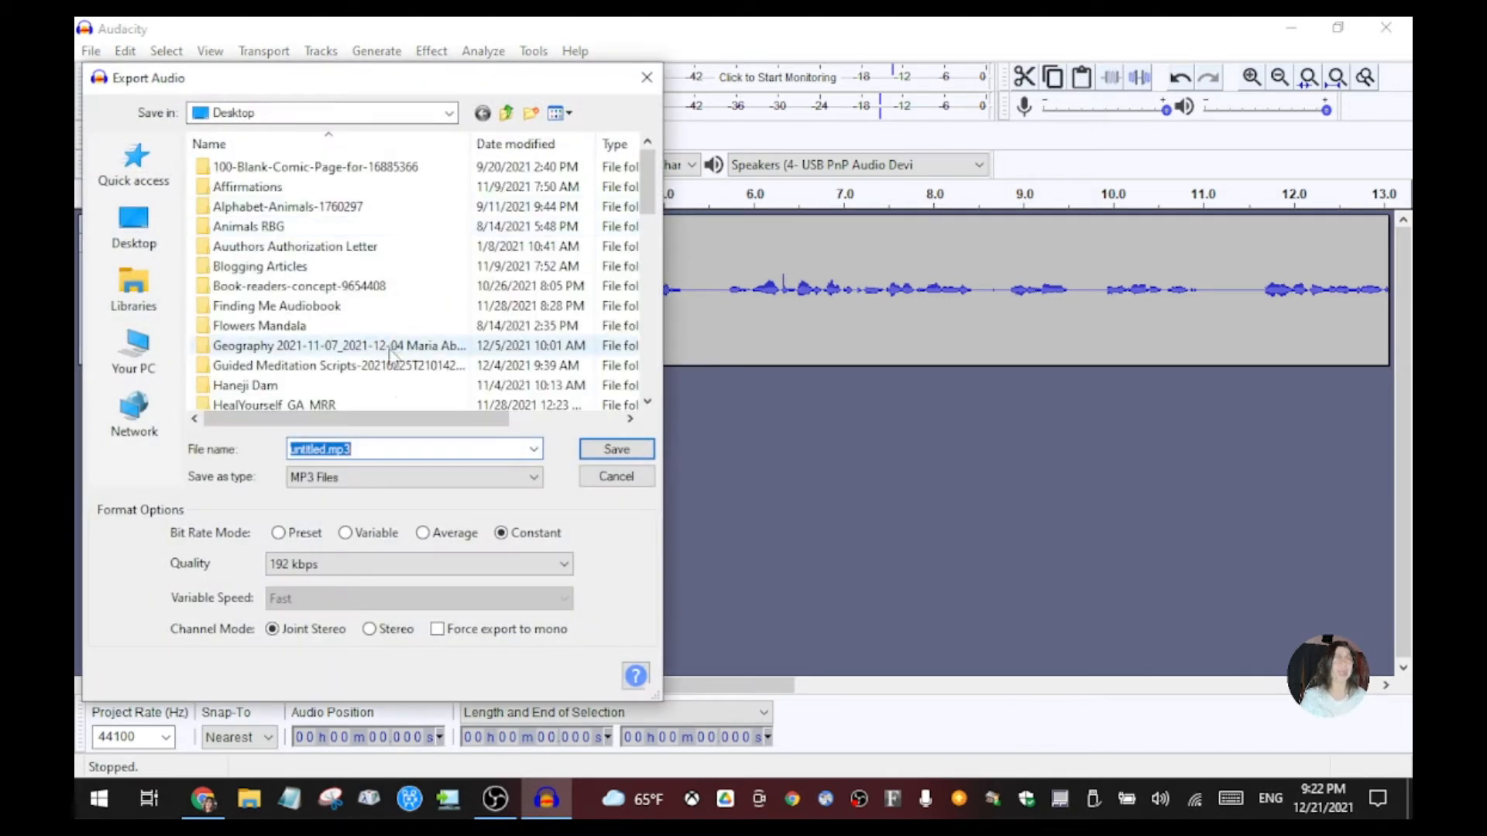
{"action": "left_click", "coordinate": [406, 450]}
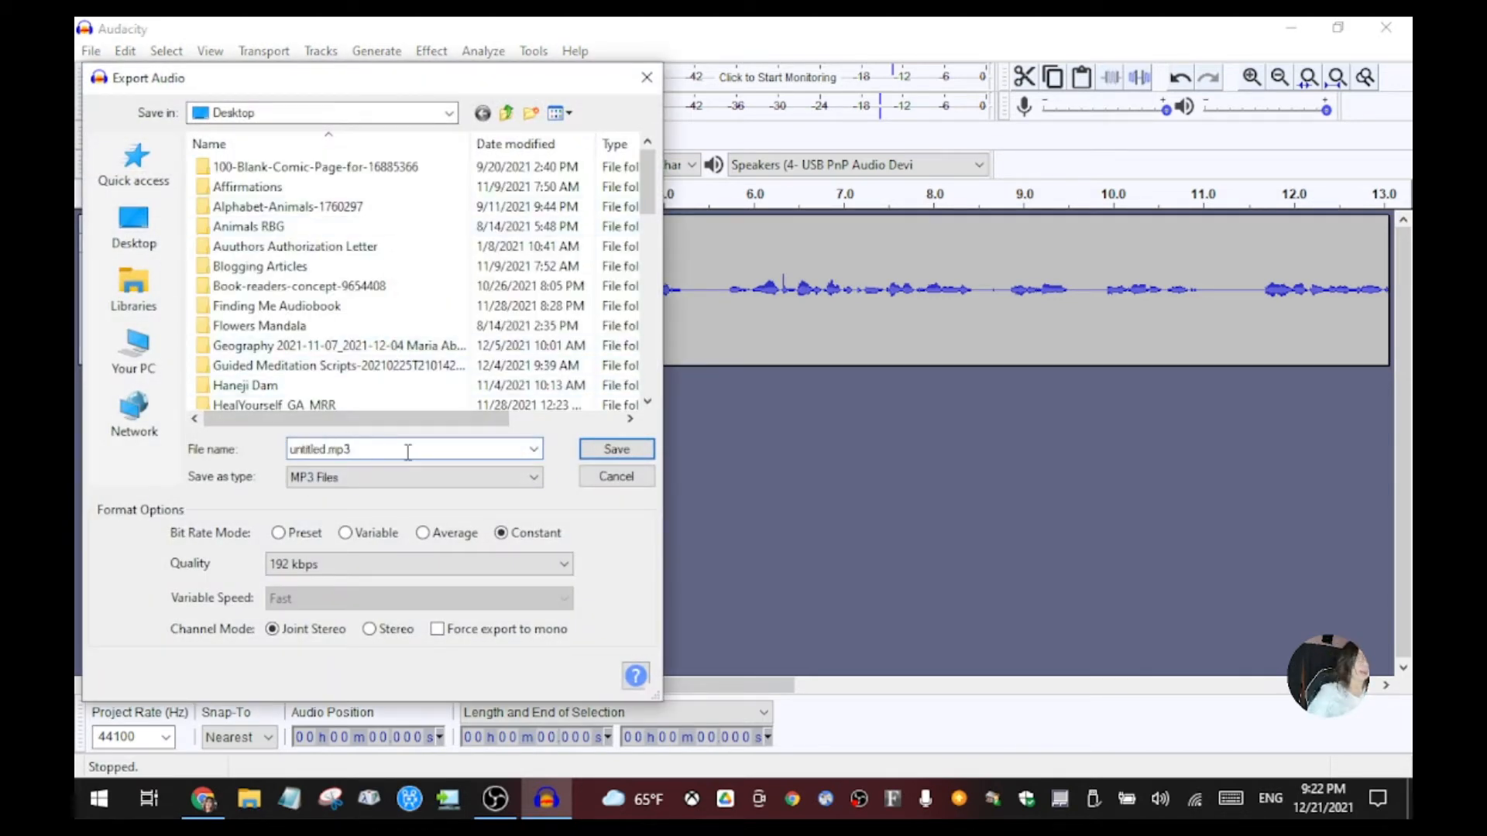
{"action": "key", "text": "BackSpace"}
{"action": "key", "text": "BackSpace"}
{"action": "key", "text": "BackSpace"}
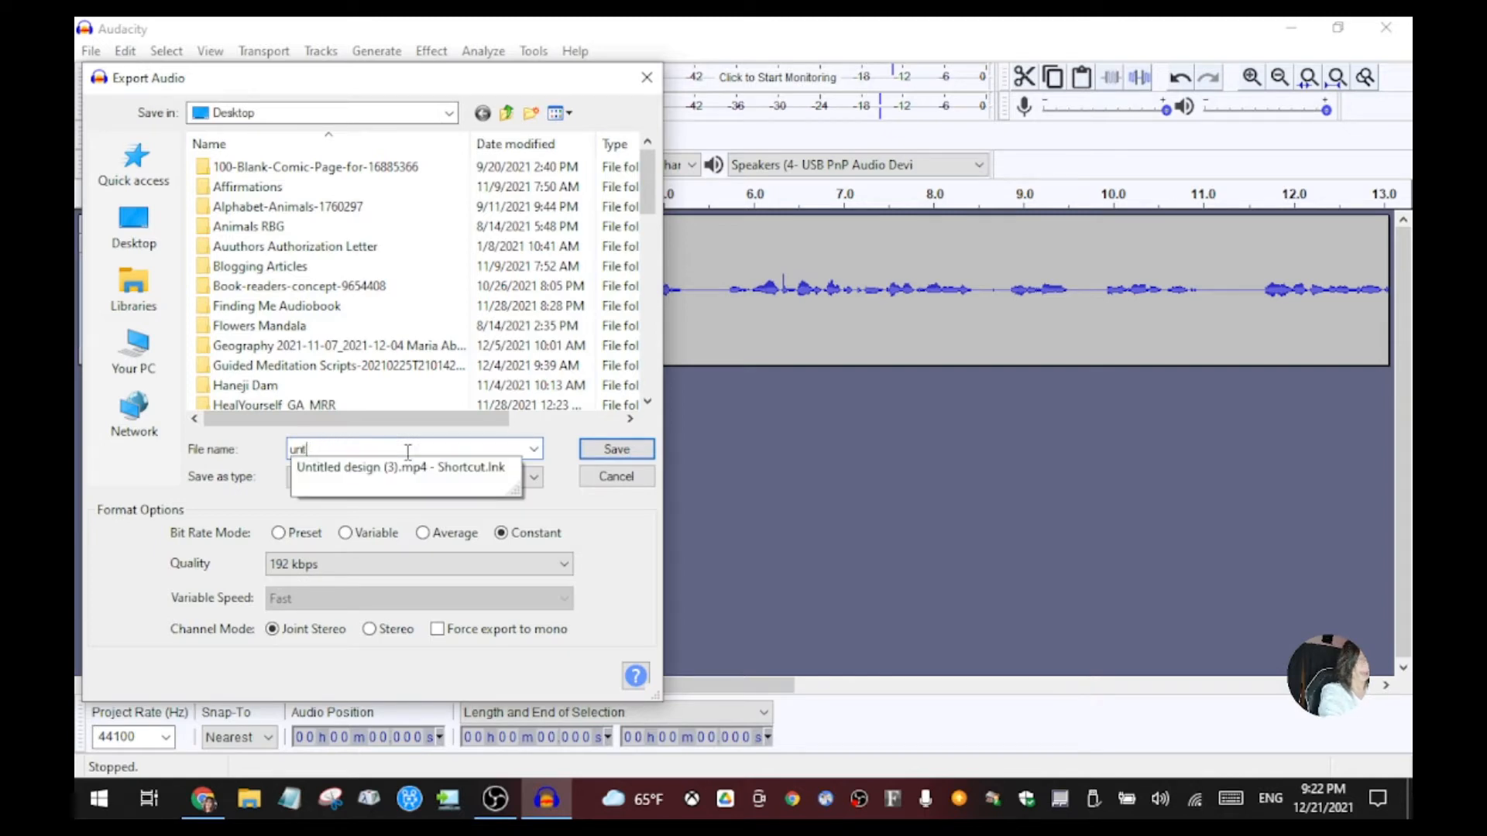
{"action": "key", "text": "BackSpace"}
{"action": "key", "text": "BackSpace"}
{"action": "key", "text": "BackSpace"}
{"action": "type", "text": "Canva MP3"}
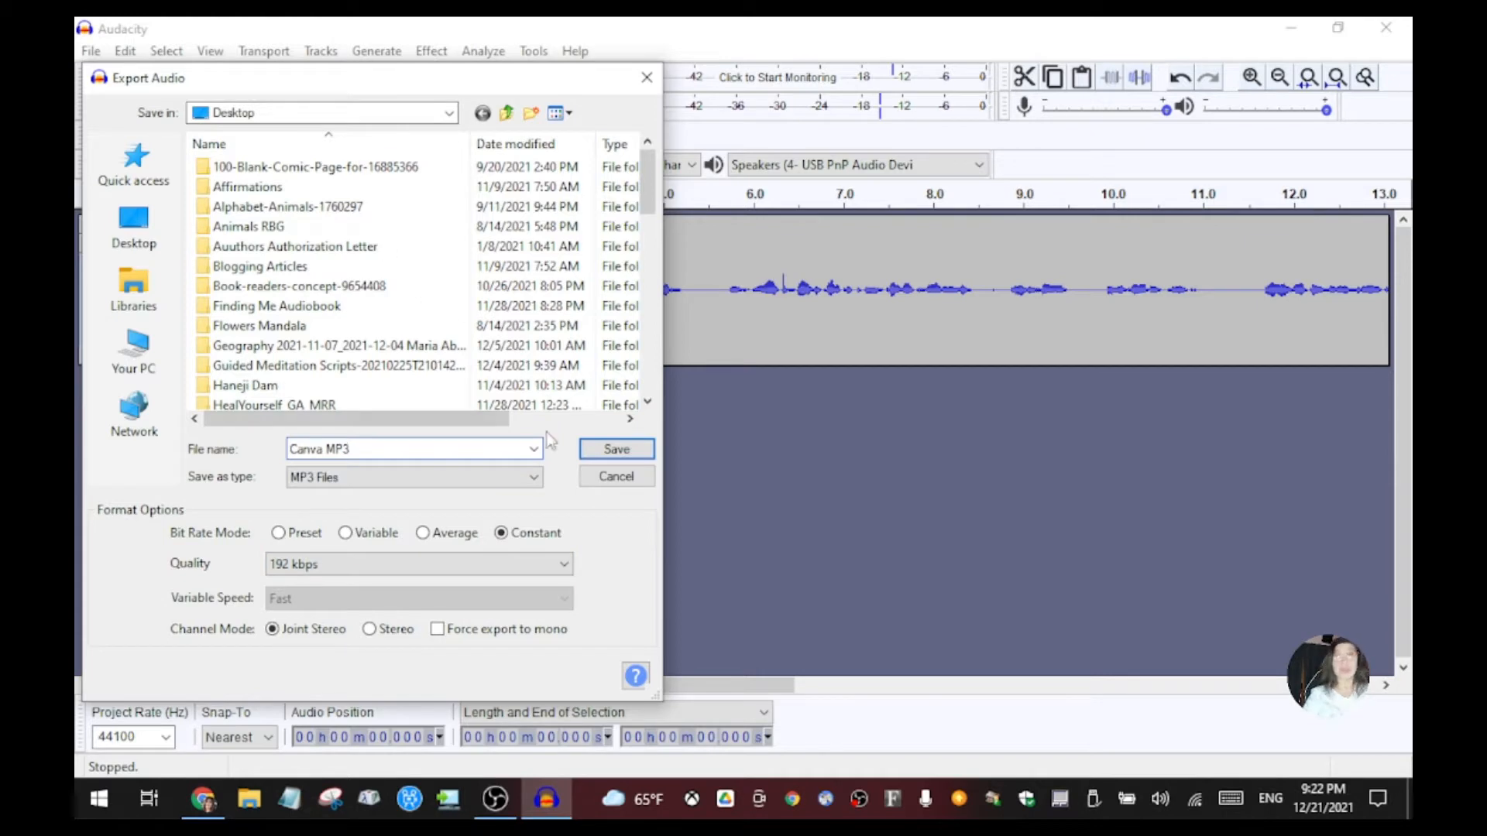
{"action": "left_click", "coordinate": [633, 457]}
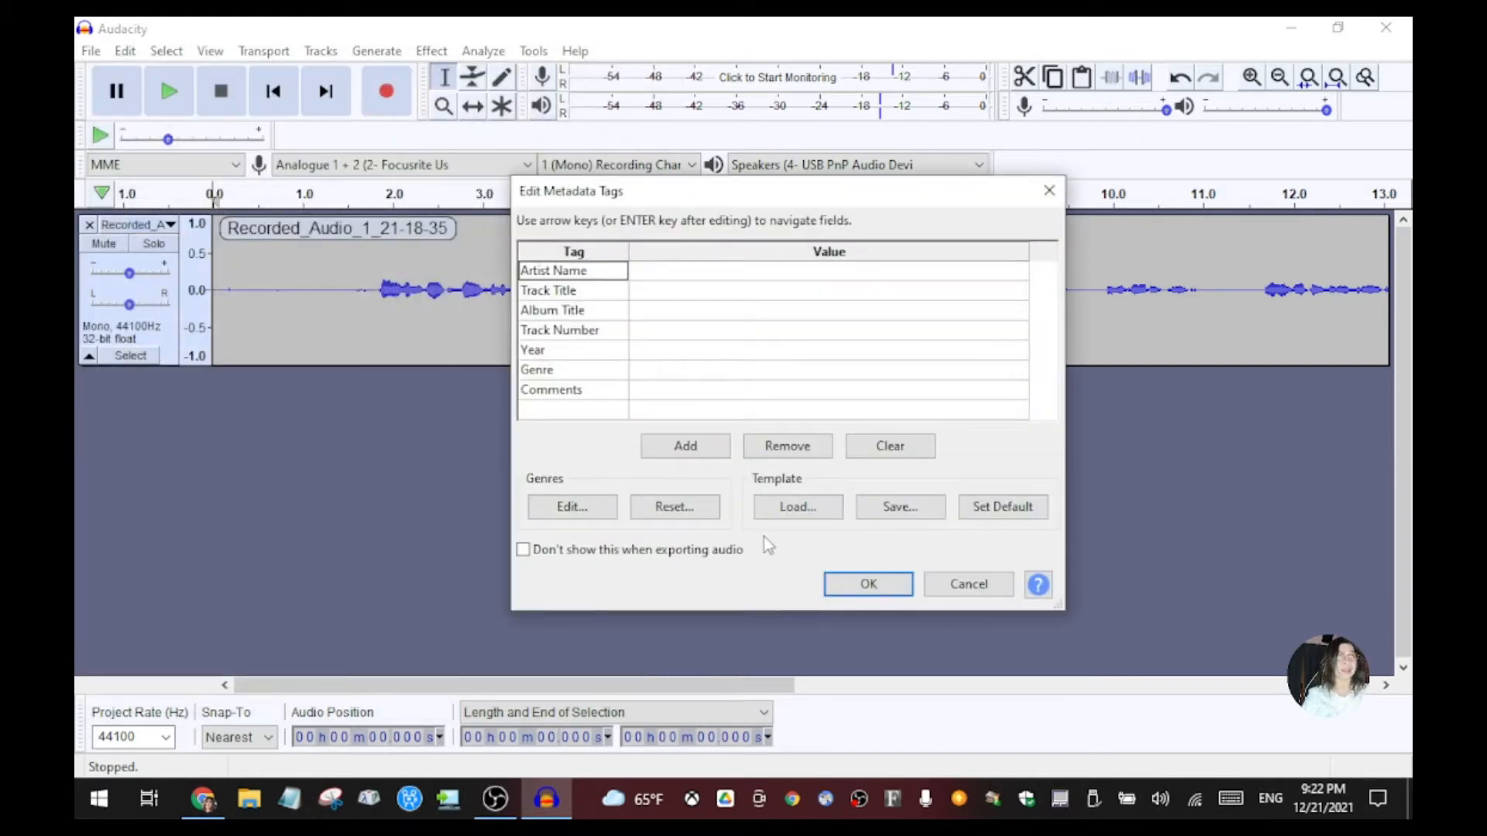
{"action": "left_click", "coordinate": [867, 584]}
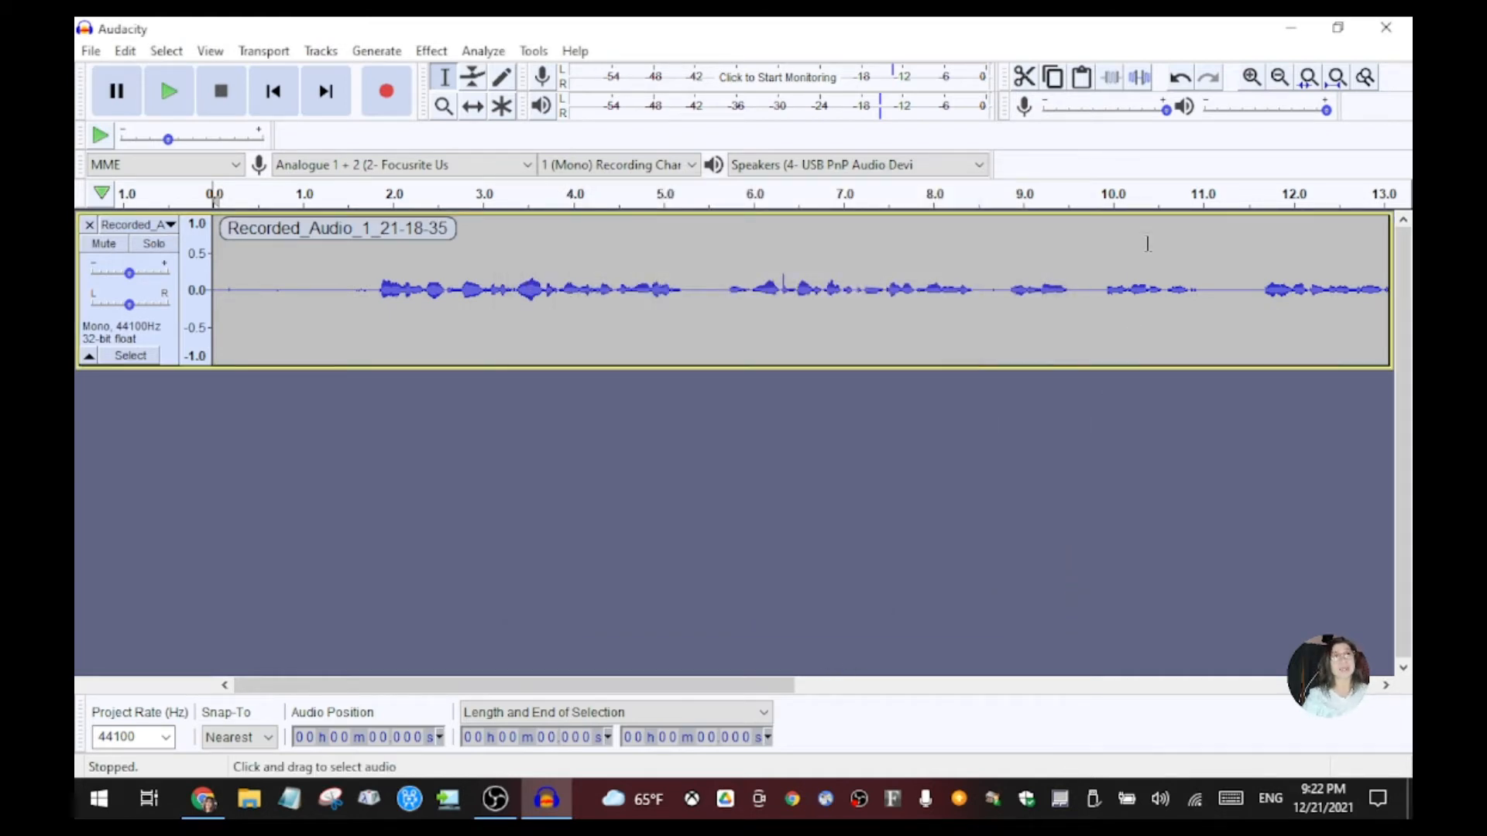
- Switch to the Natural Motivation video design in Canva and show its uploaded audio files
{"action": "left_click", "coordinate": [1290, 28]}
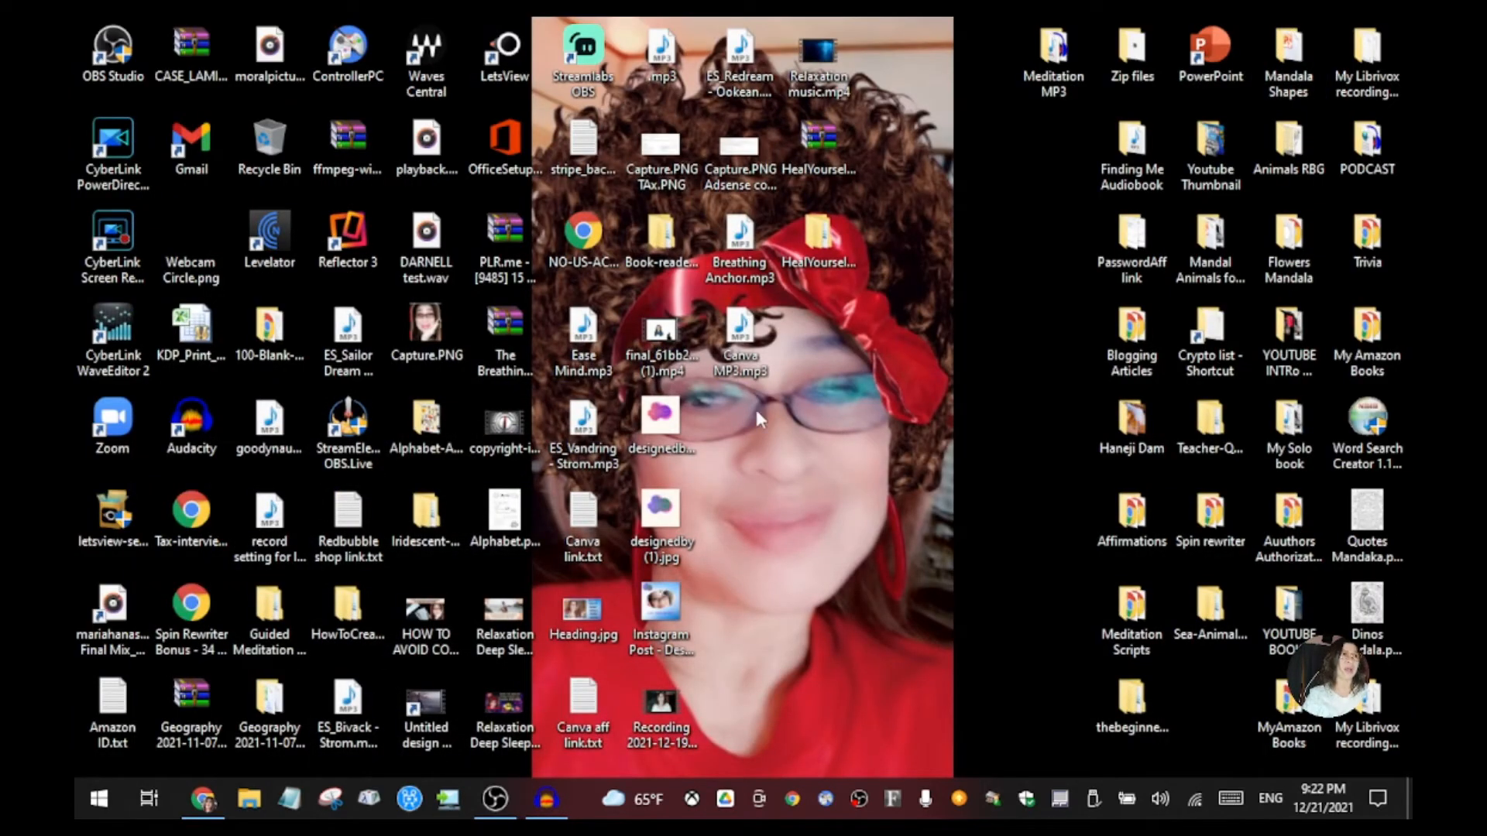
{"action": "left_click", "coordinate": [203, 798]}
{"action": "left_click", "coordinate": [859, 34]}
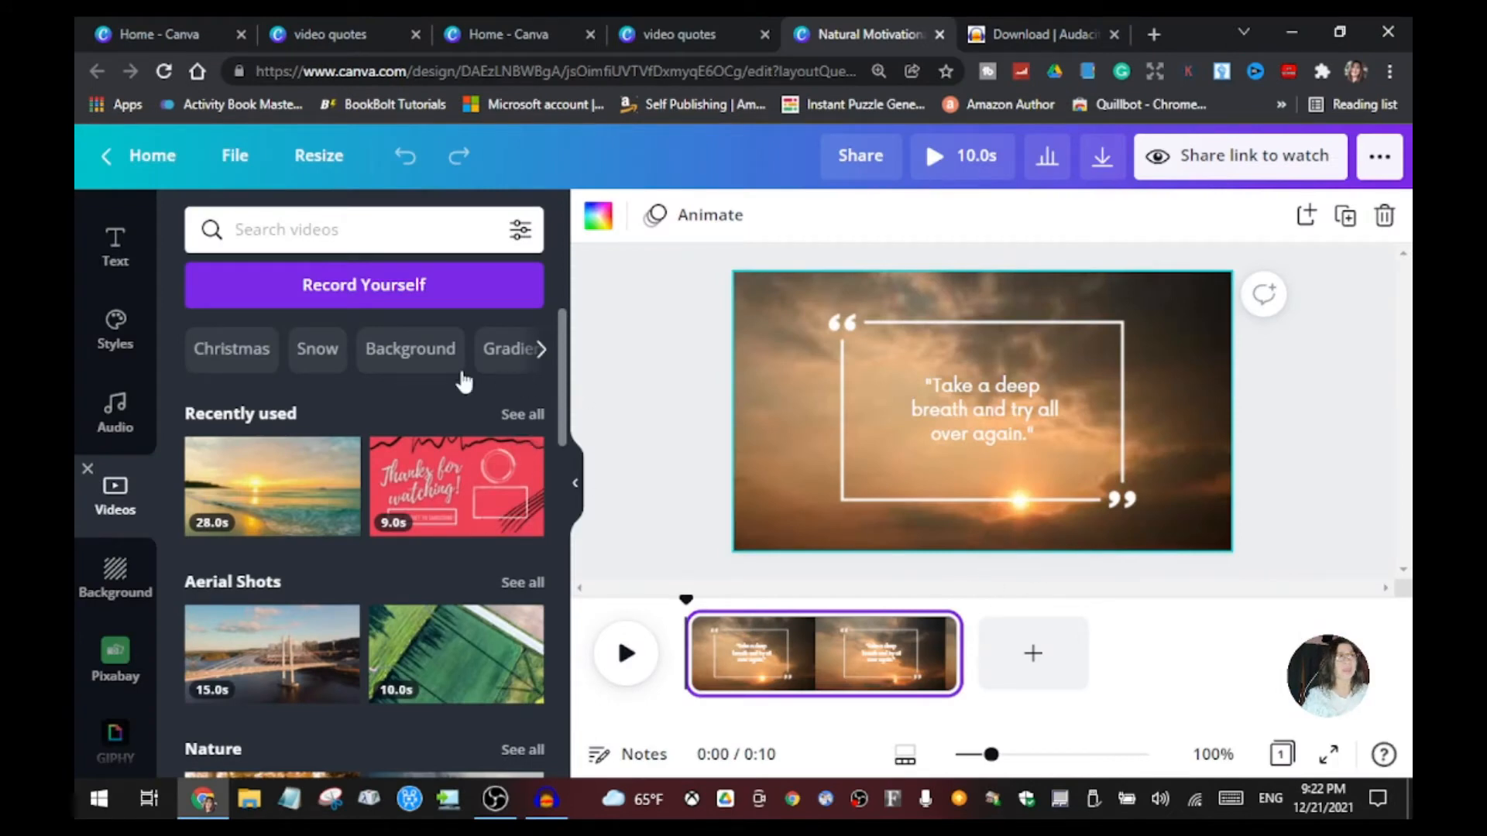
{"action": "left_click_drag", "start_coordinate": [160, 365], "coordinate": [165, 204]}
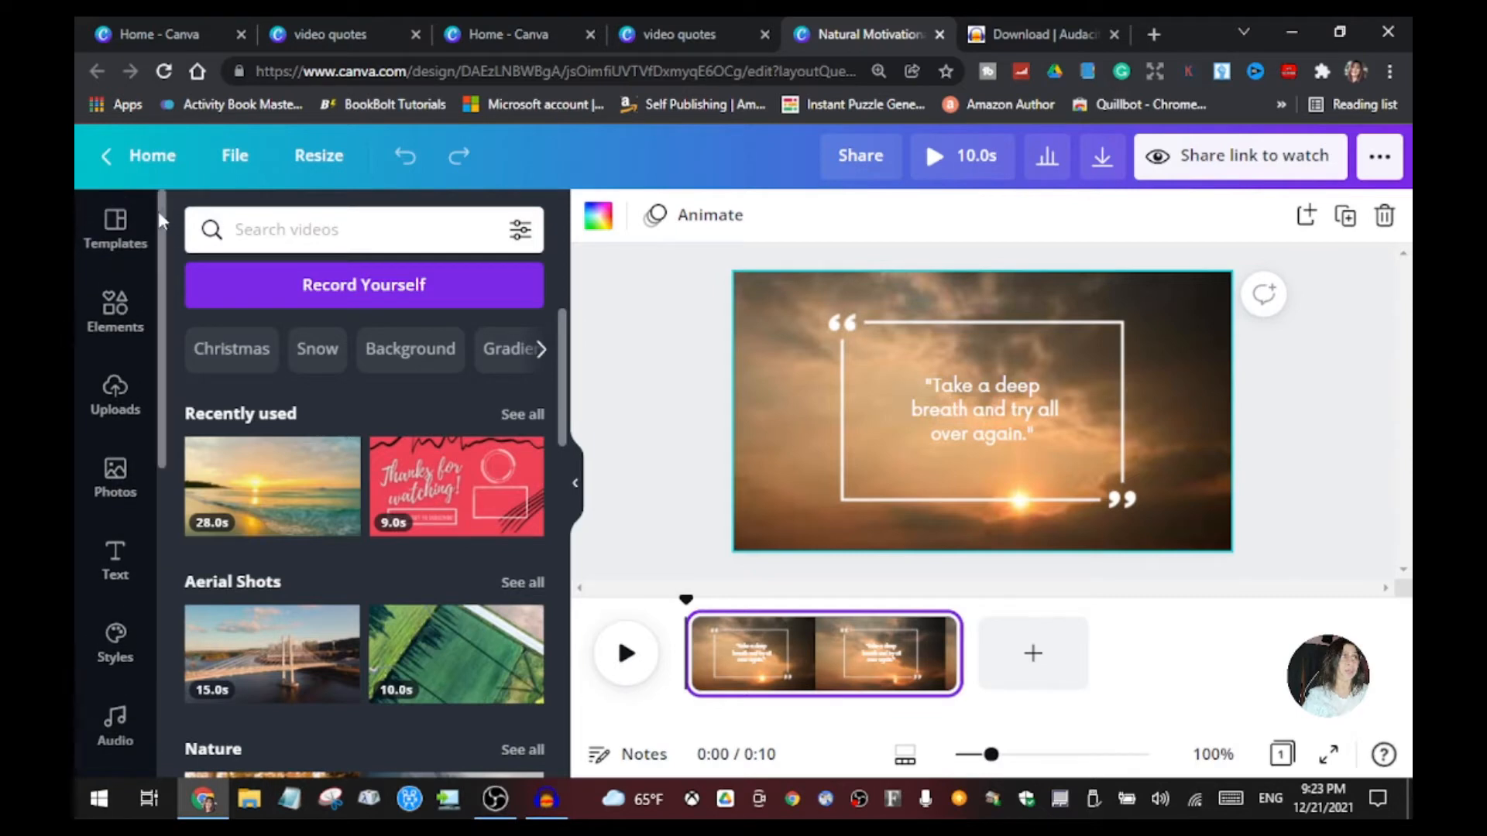
{"action": "left_click", "coordinate": [112, 410]}
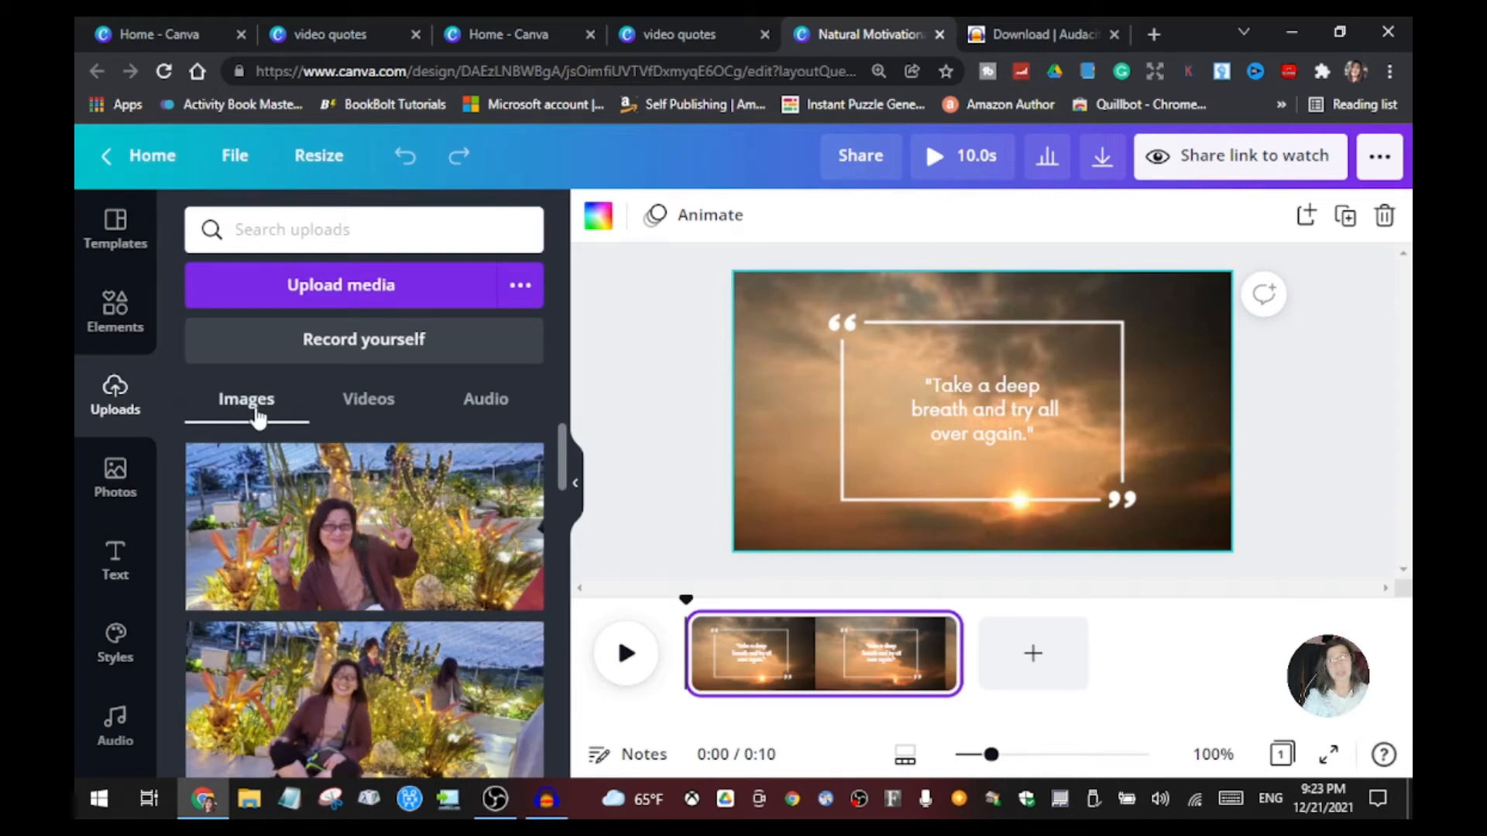
{"action": "left_click", "coordinate": [495, 412]}
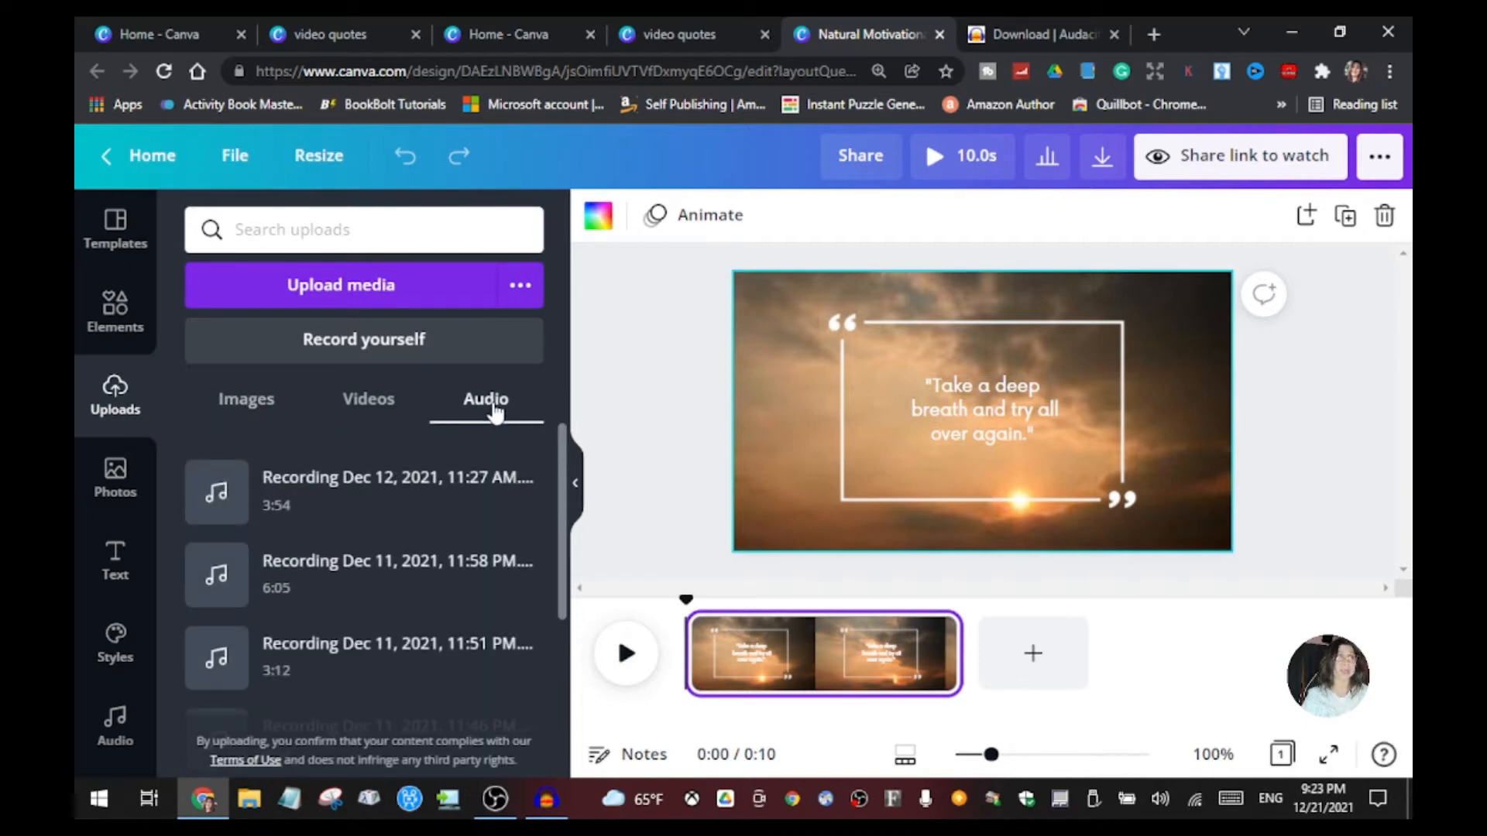
- Upload Canva MP3.mp3 from the Desktop to the Canva audio uploads
{"action": "left_click", "coordinate": [364, 290]}
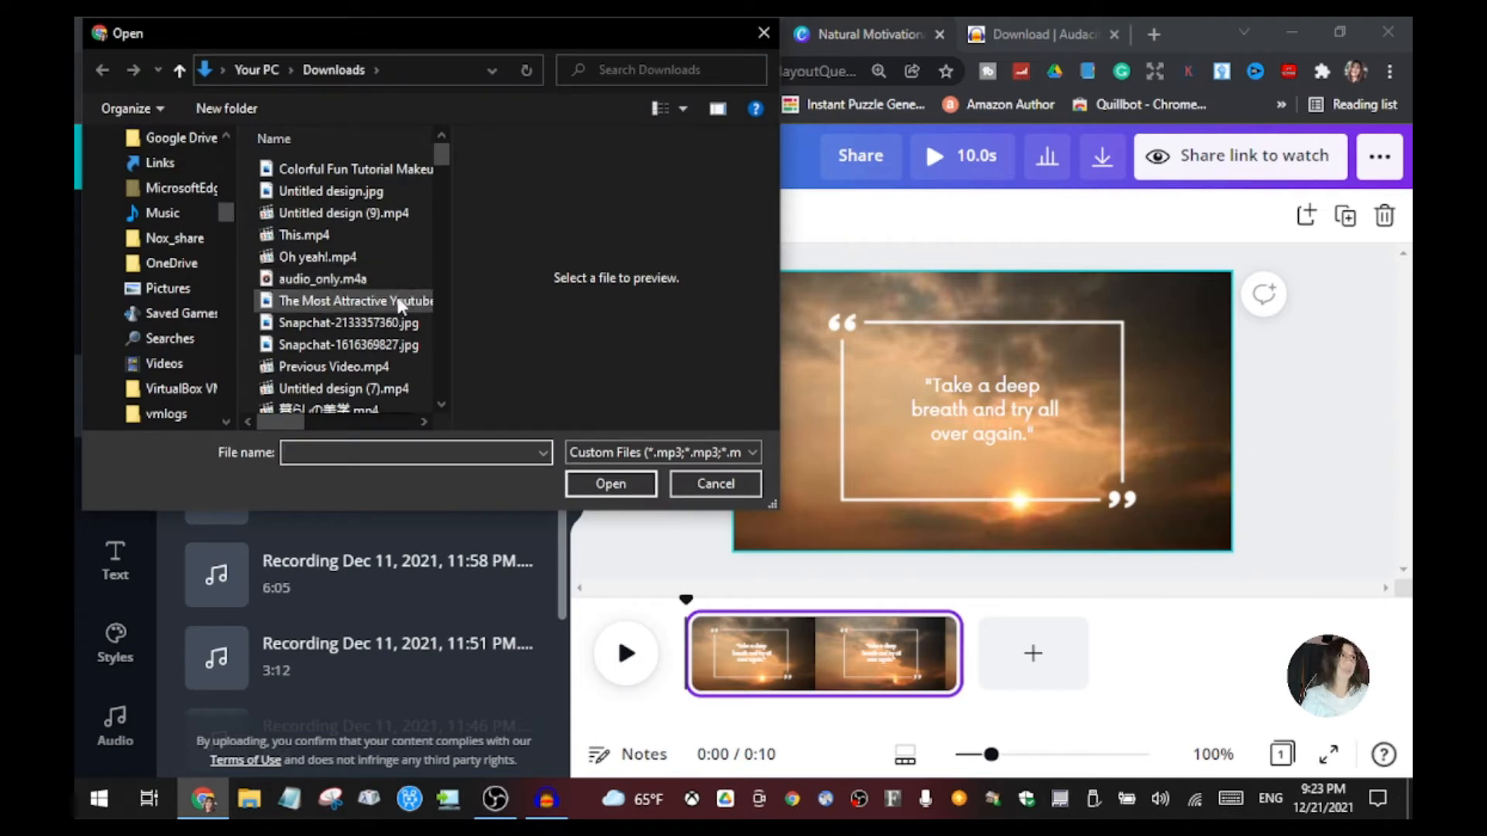
{"action": "left_click_drag", "start_coordinate": [222, 214], "coordinate": [217, 151]}
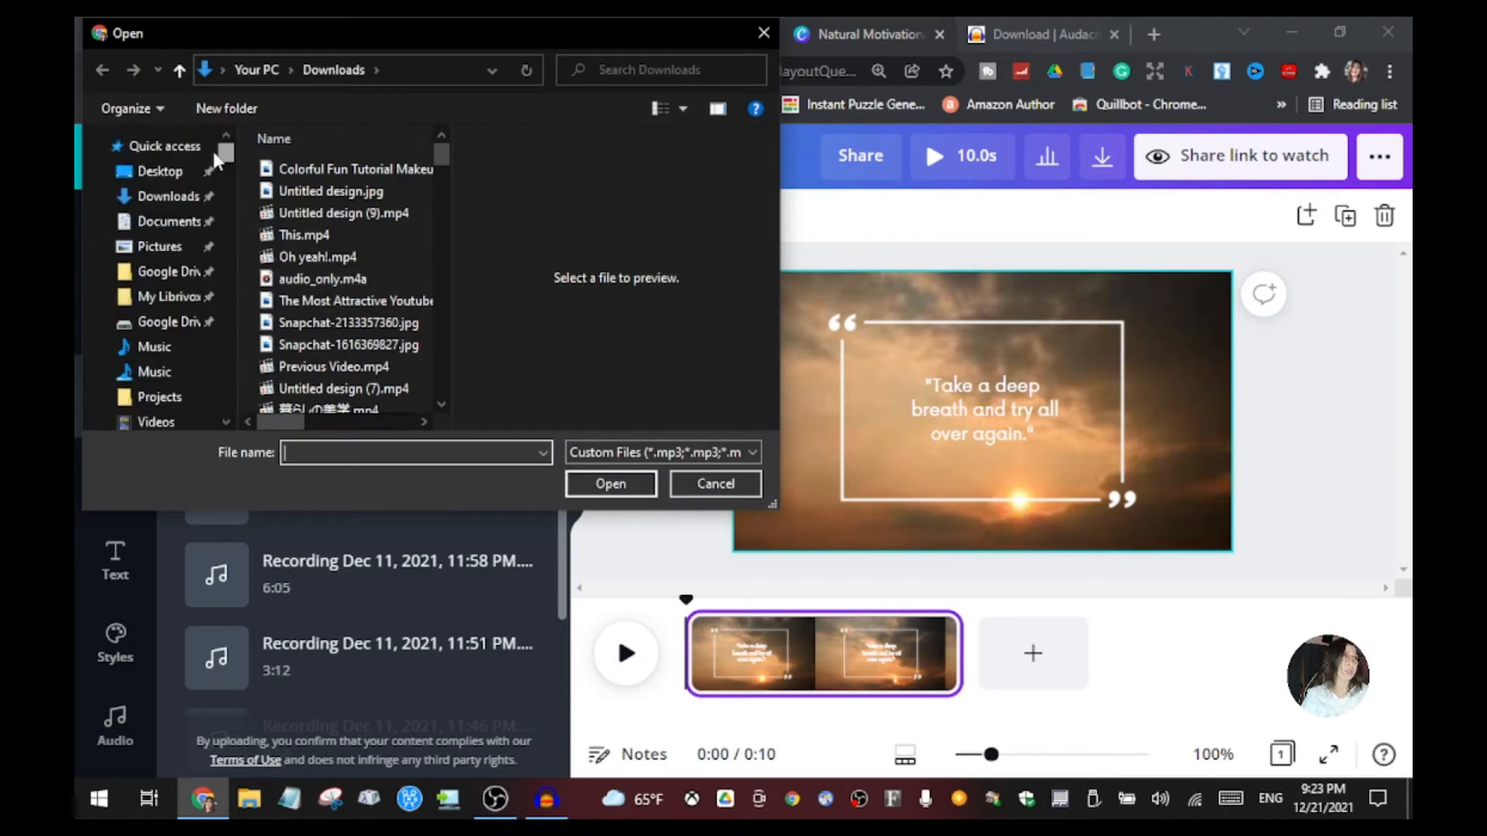
{"action": "left_click", "coordinate": [170, 173]}
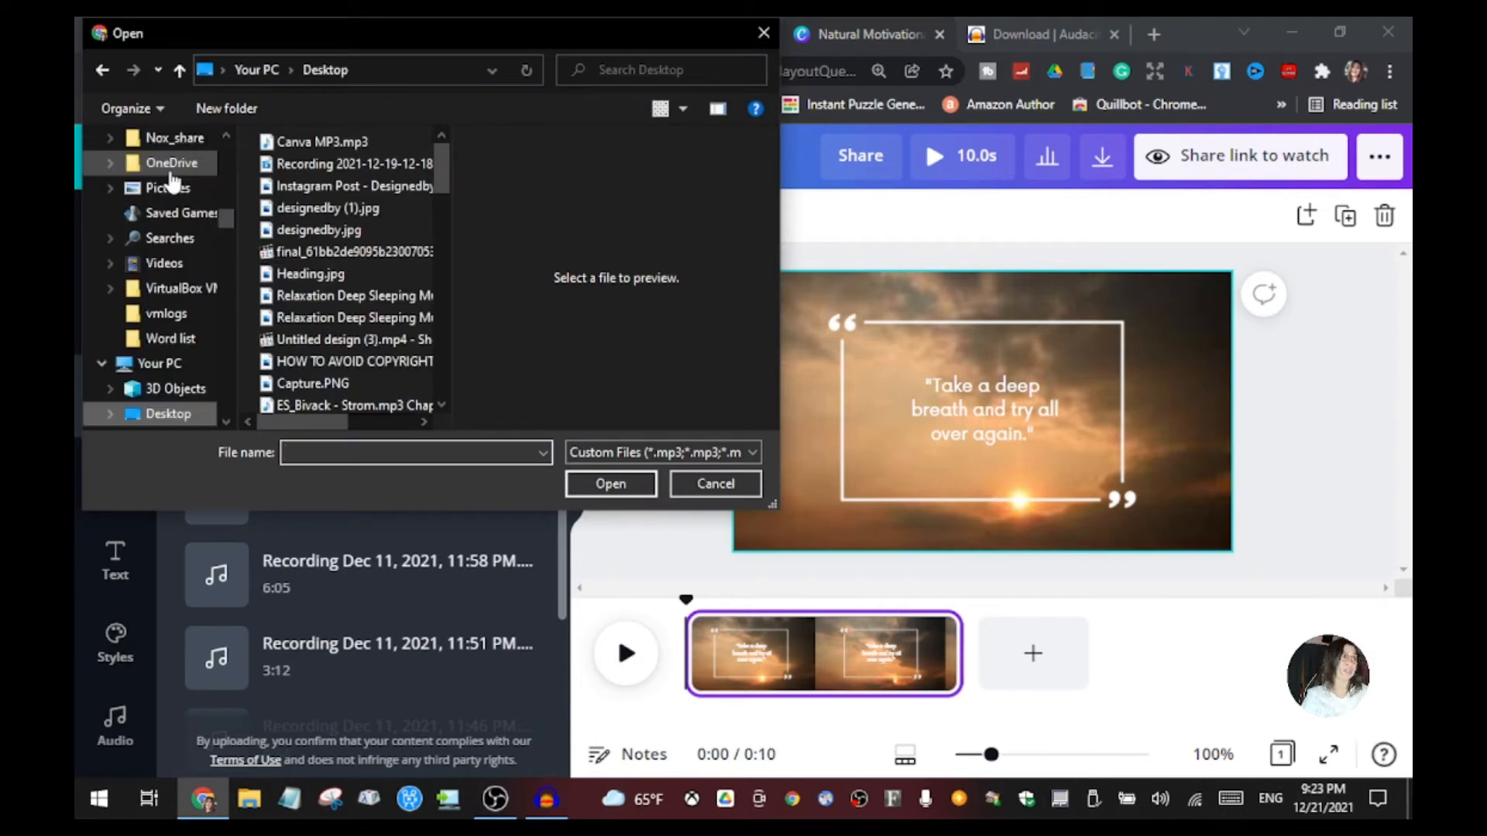
{"action": "left_click", "coordinate": [350, 142]}
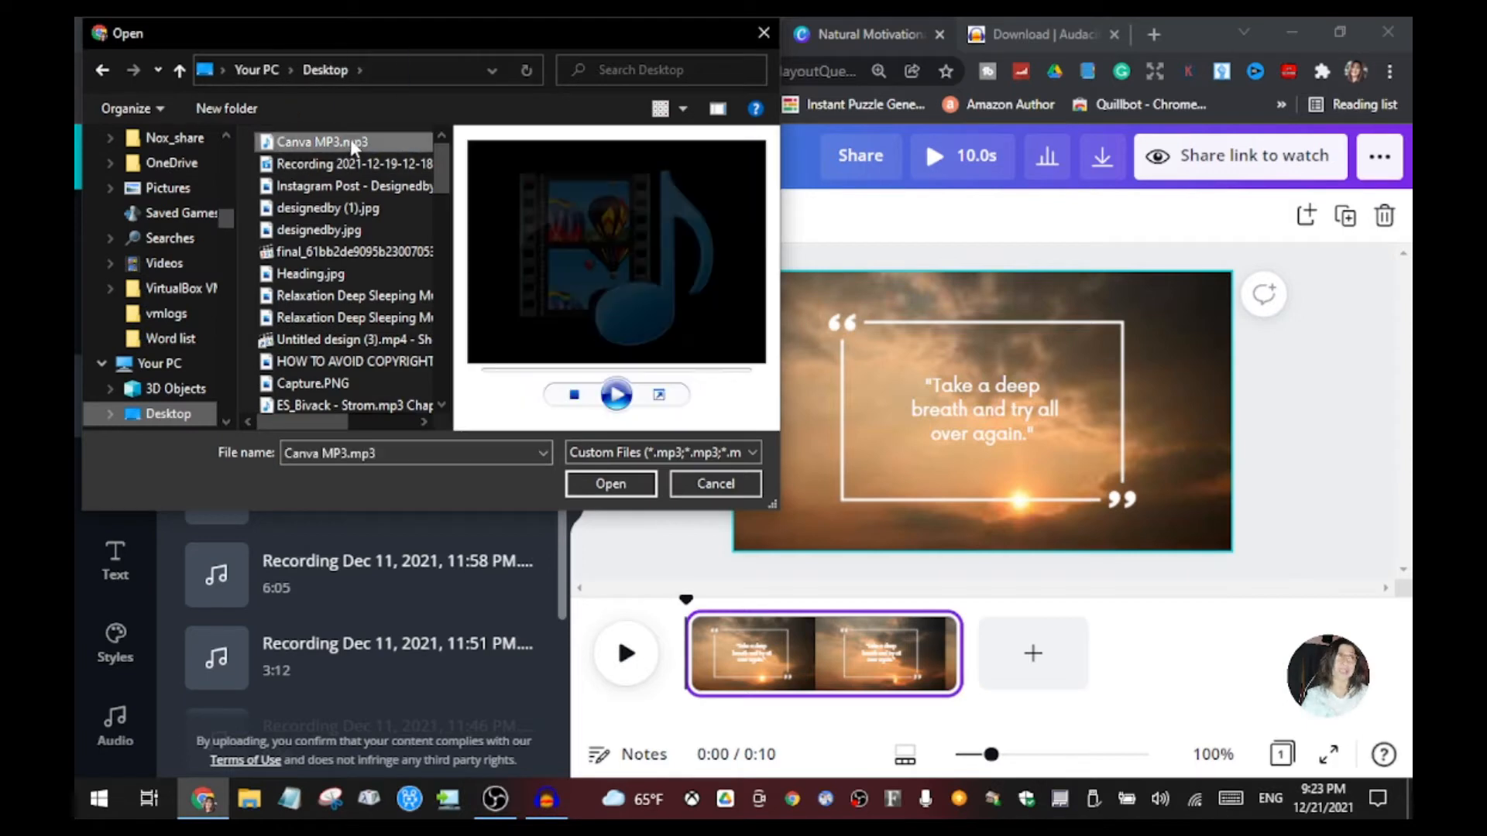
{"action": "left_click", "coordinate": [624, 483]}
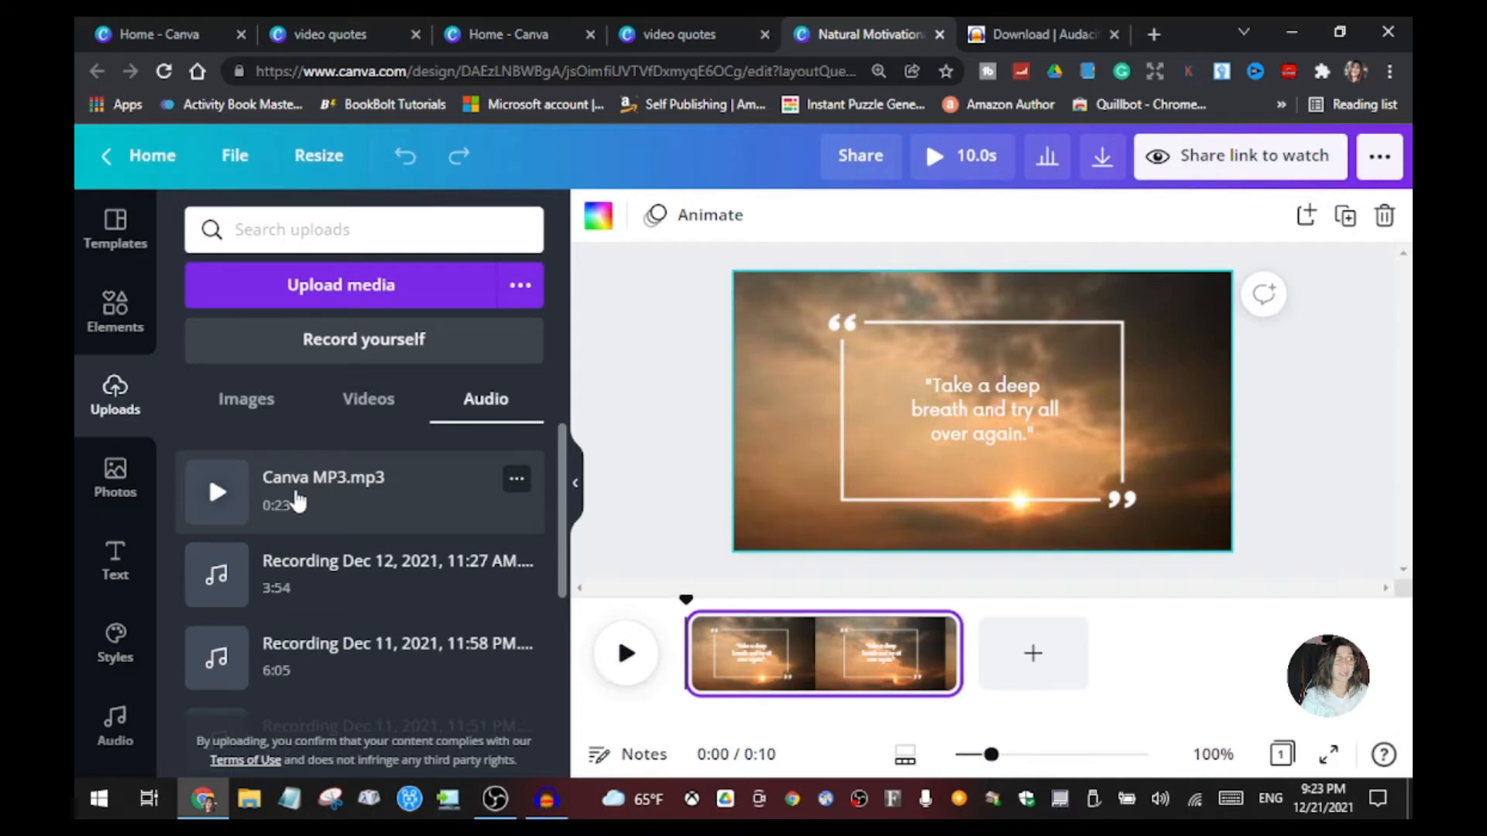
- Add Canva MP3.mp3 from the audio uploads to the design's timeline and play the page with it
{"action": "left_click", "coordinate": [298, 502]}
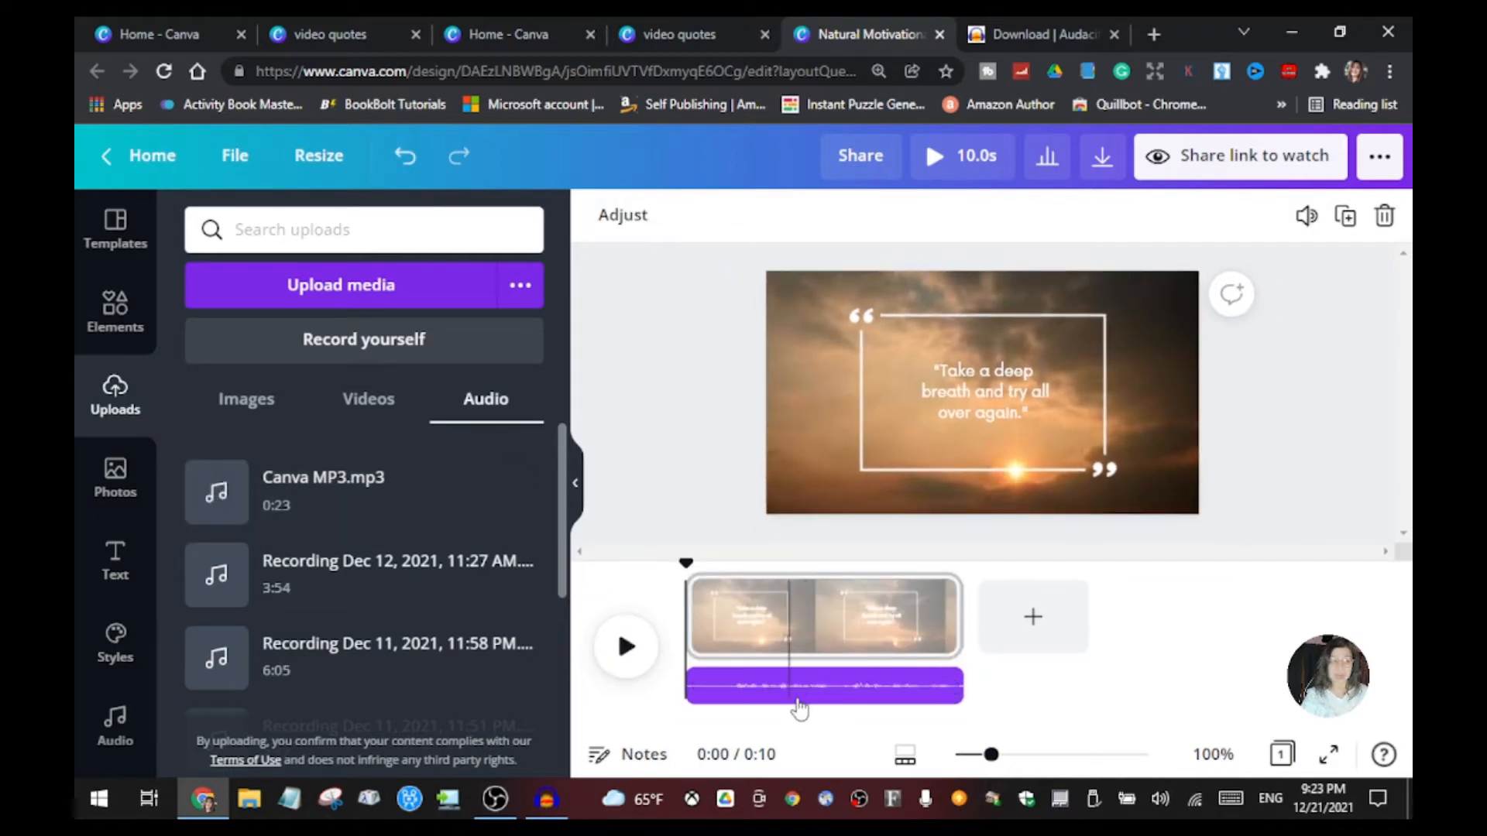
{"action": "left_click", "coordinate": [626, 646]}
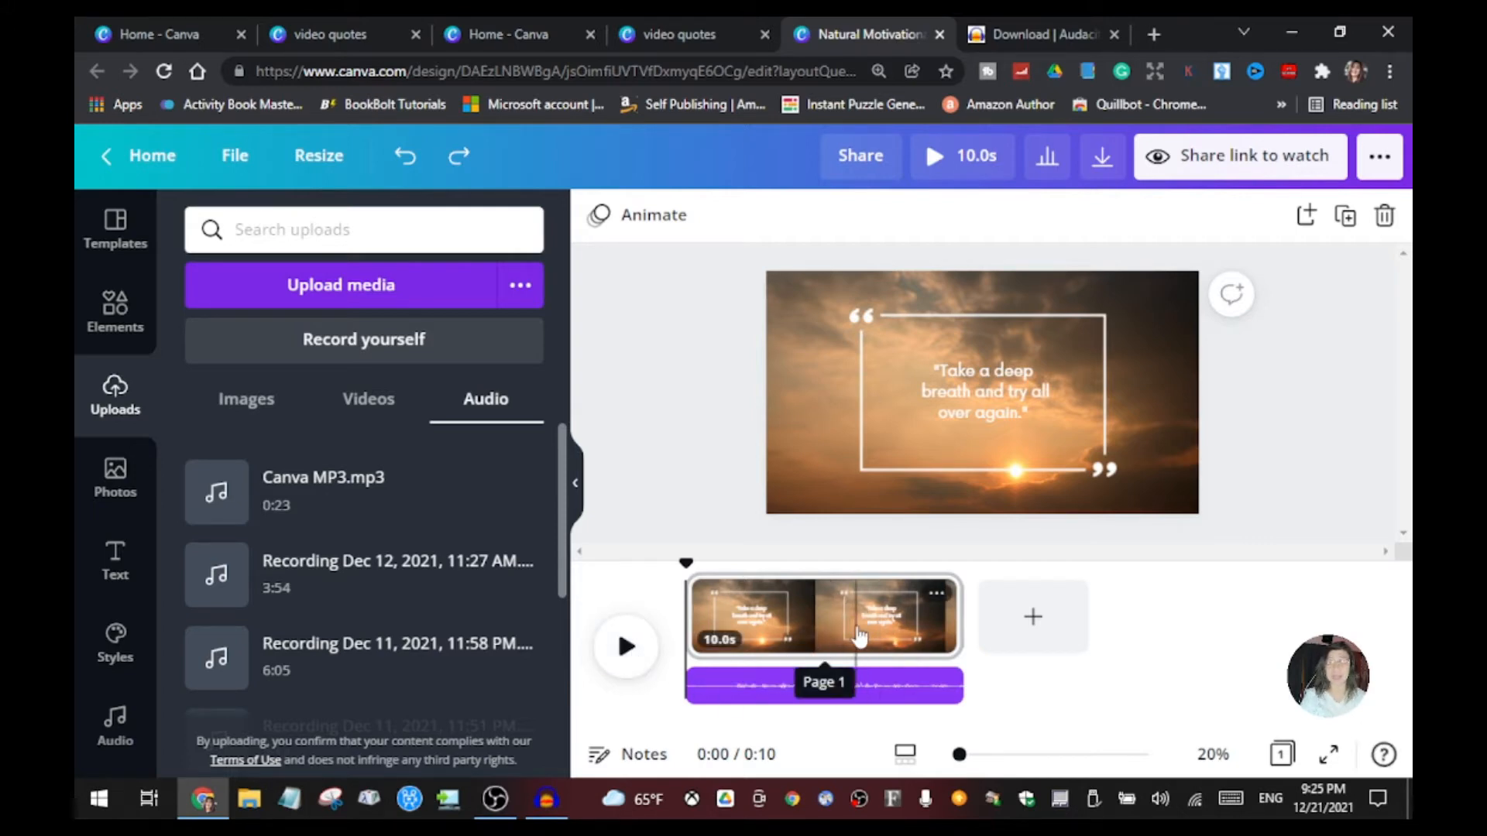
- Duplicate the quote page in the timeline and play the design from the start
{"action": "left_click", "coordinate": [937, 597]}
{"action": "left_click", "coordinate": [938, 597]}
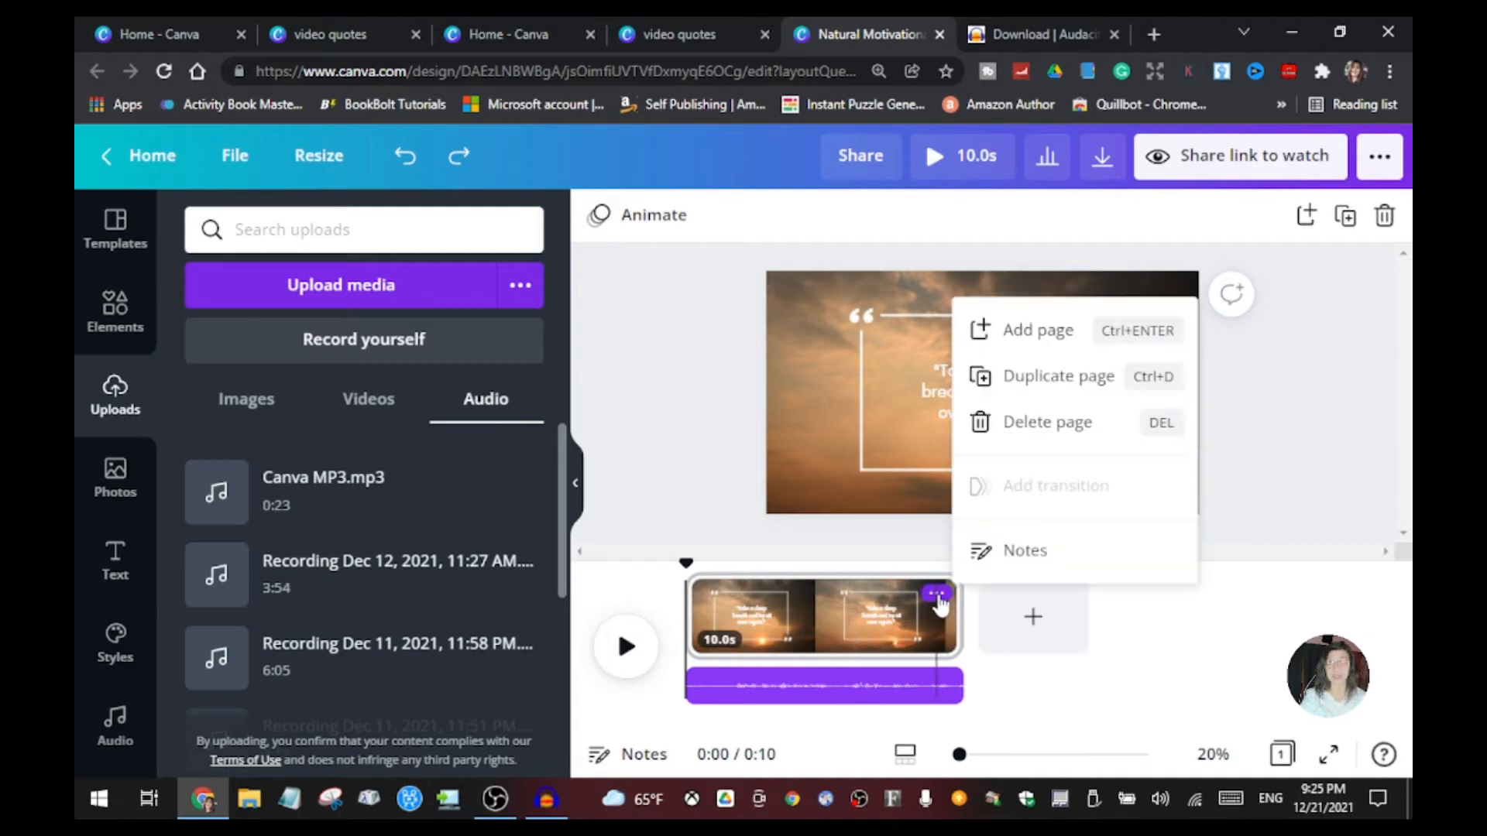
{"action": "left_click", "coordinate": [1079, 379]}
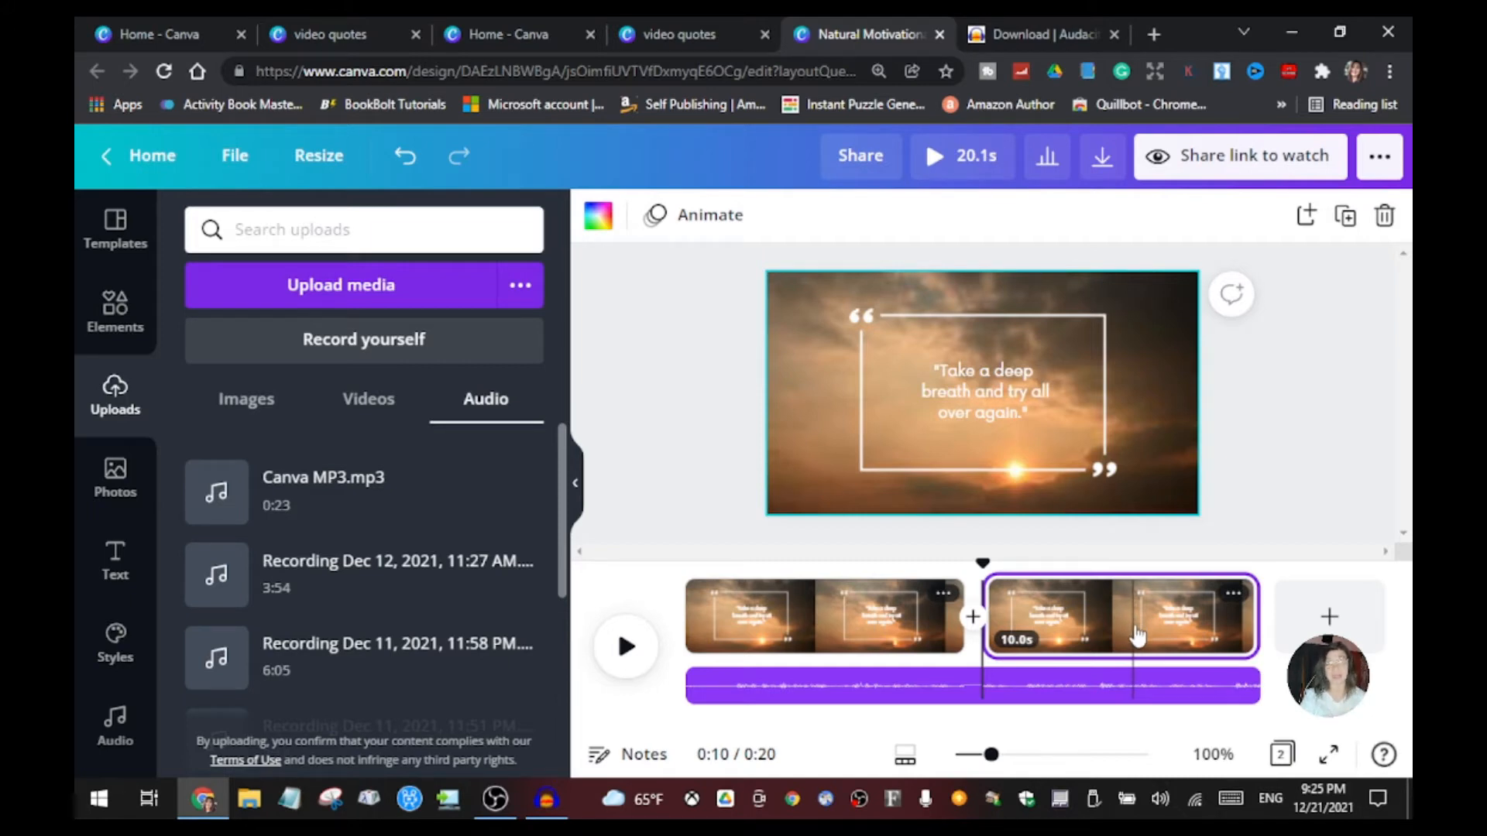
{"action": "left_click_drag", "start_coordinate": [983, 563], "coordinate": [674, 681]}
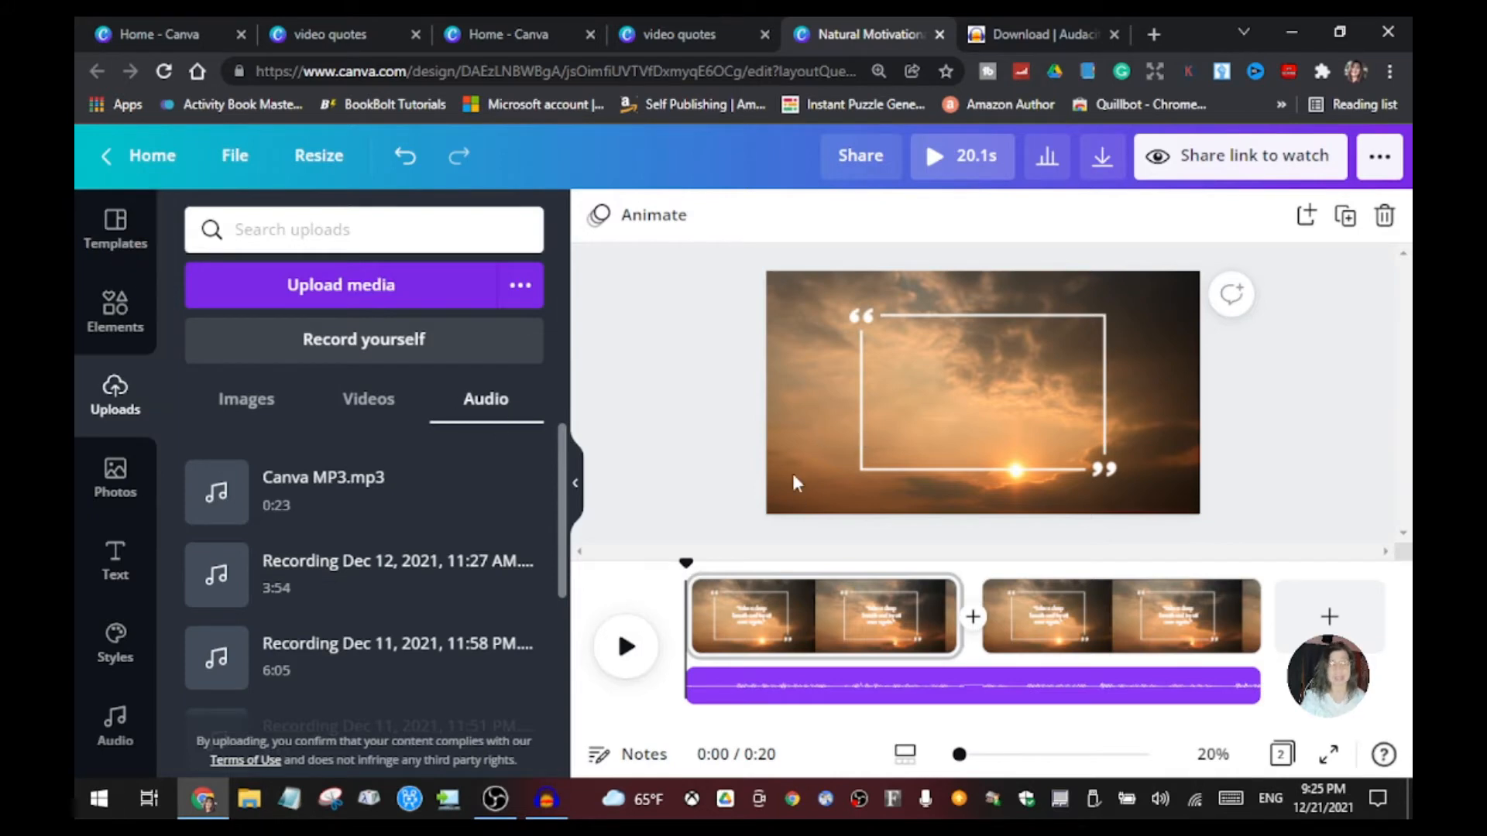
{"action": "left_click", "coordinate": [624, 651]}
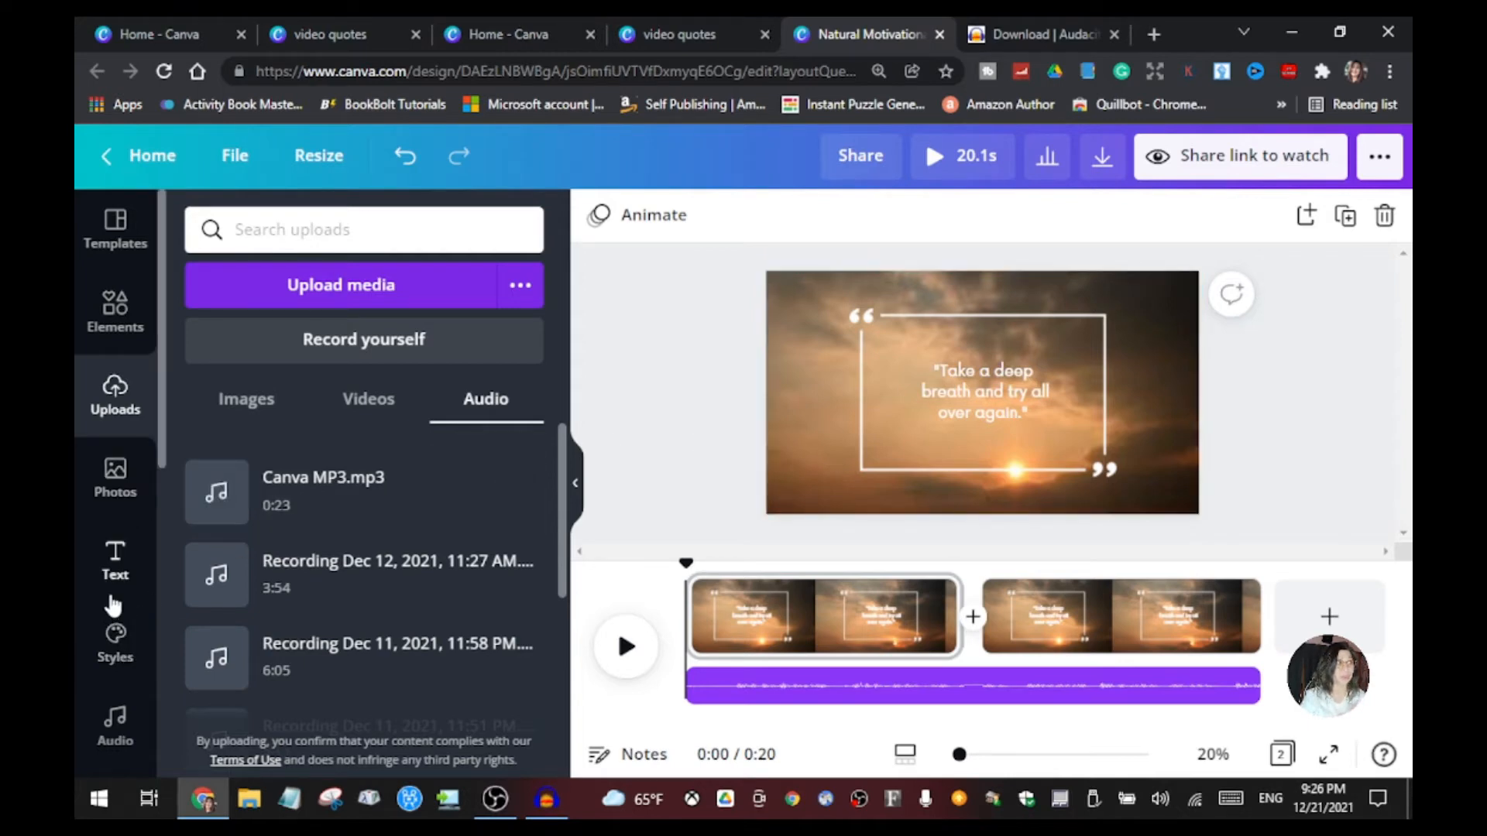
- Add a blank page at the end and insert the 28-second beach sunset clip from the Sea category of stock videos
{"action": "scroll", "coordinate": [120, 488], "scroll_direction": "down", "scroll_amount": 4}
{"action": "left_click", "coordinate": [127, 512]}
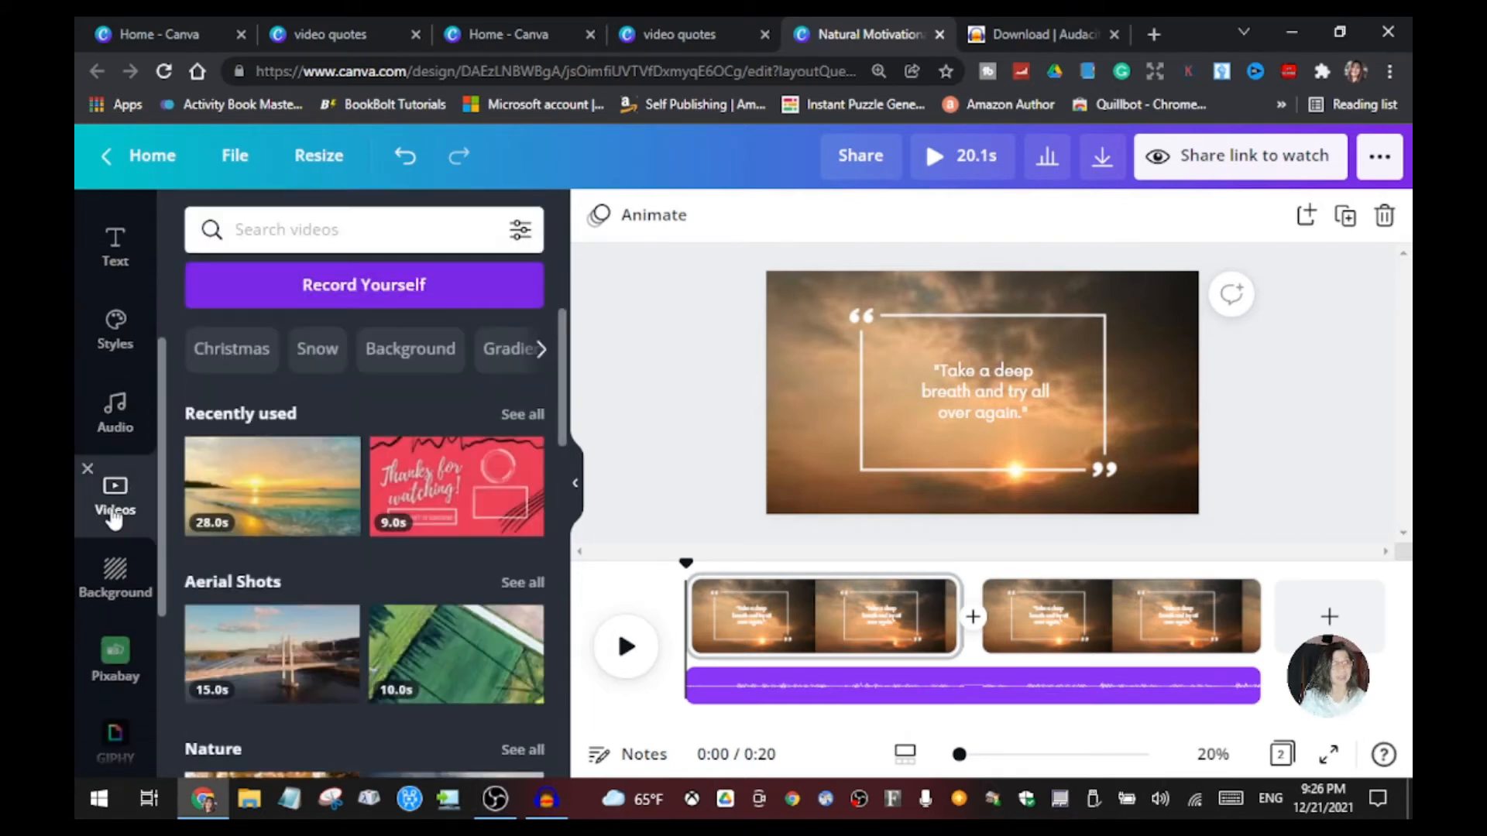
{"action": "scroll", "coordinate": [302, 604], "scroll_direction": "down", "scroll_amount": 8}
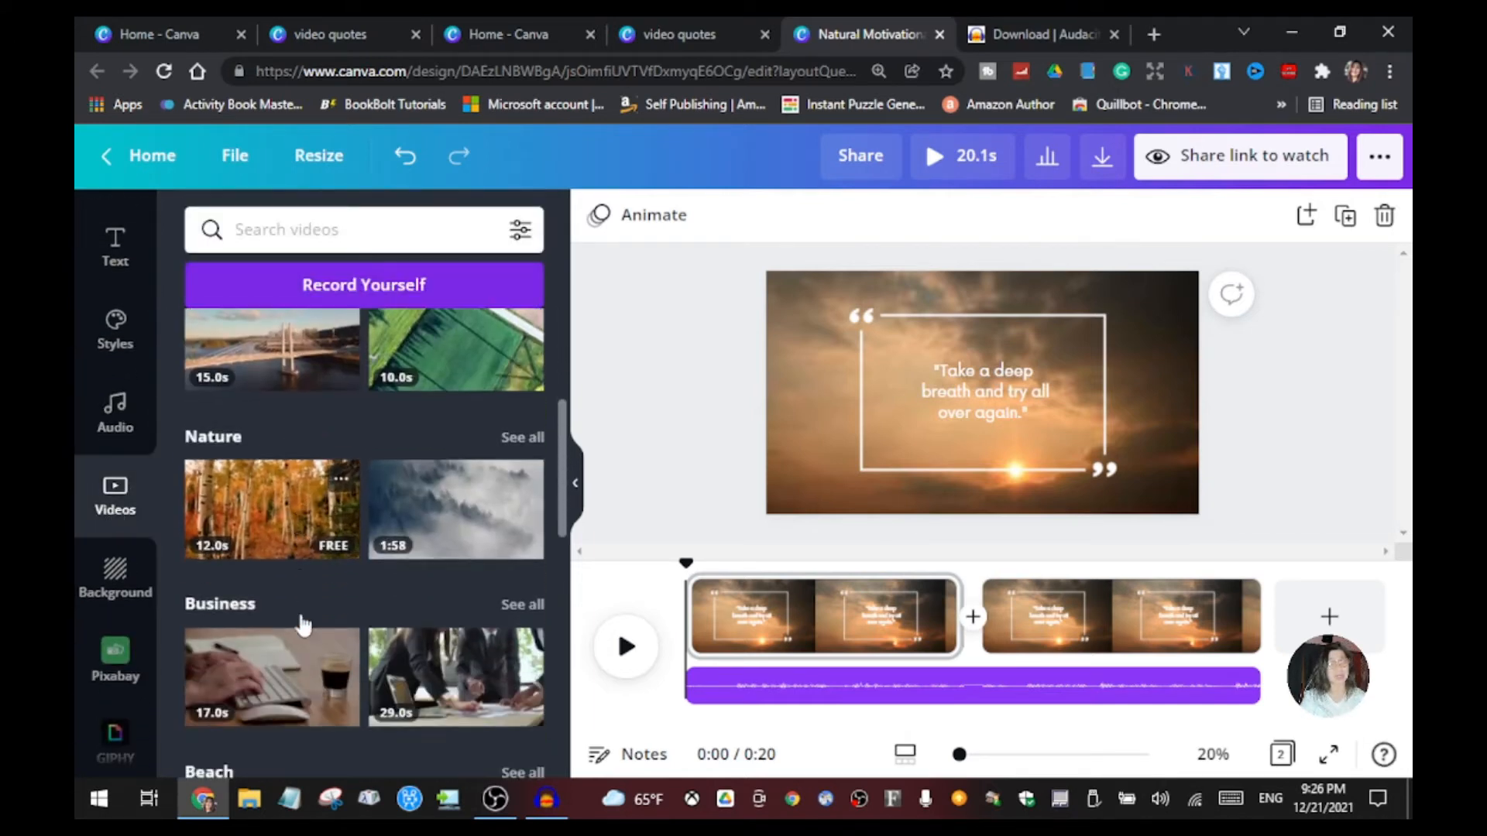
{"action": "scroll", "coordinate": [302, 620], "scroll_direction": "down", "scroll_amount": 4}
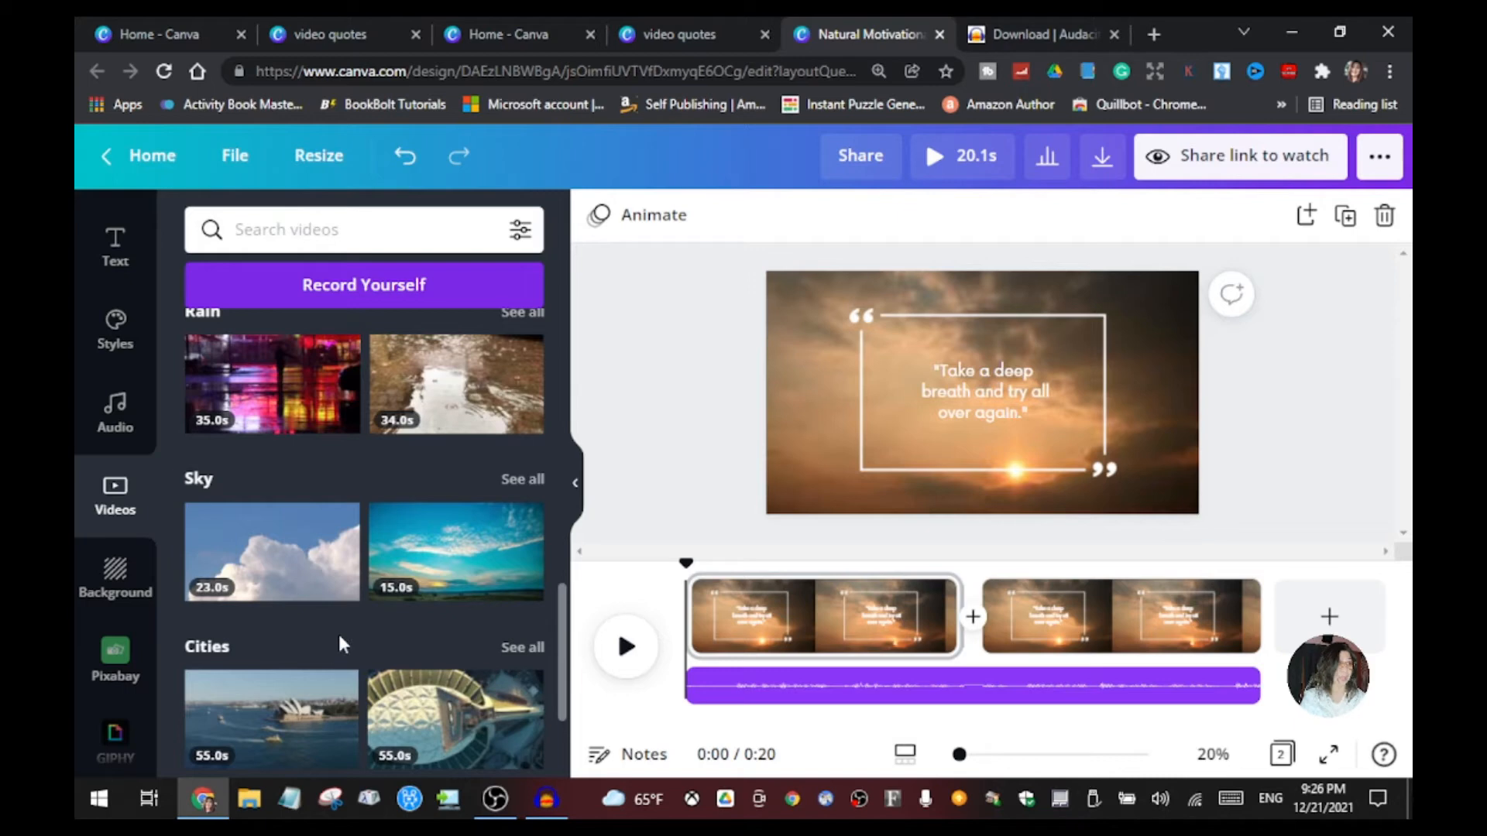
{"action": "scroll", "coordinate": [322, 589], "scroll_direction": "down", "scroll_amount": 2}
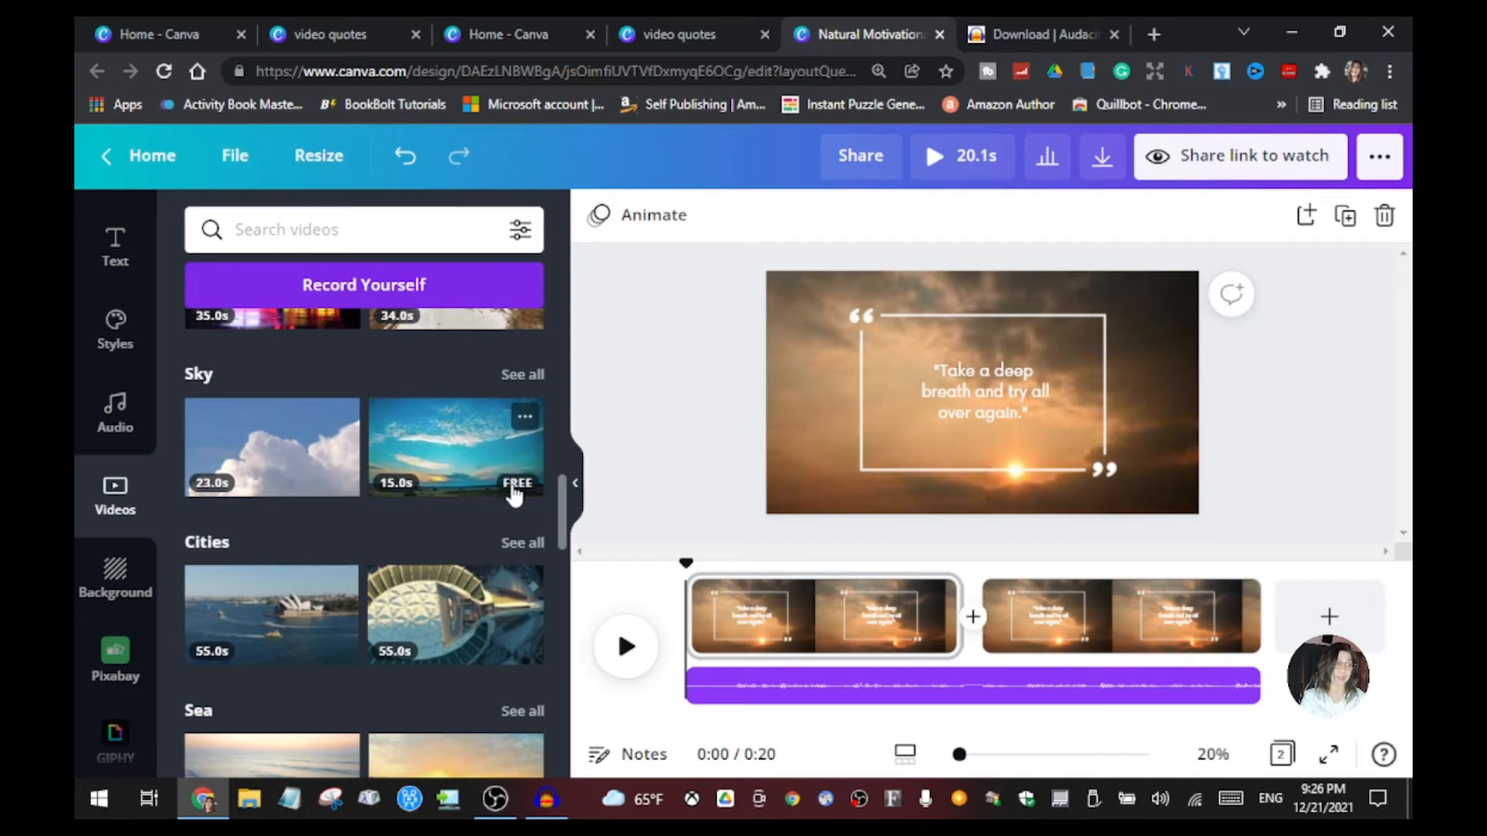
{"action": "scroll", "coordinate": [511, 495], "scroll_direction": "down", "scroll_amount": 3}
{"action": "scroll", "coordinate": [395, 600], "scroll_direction": "down", "scroll_amount": 3}
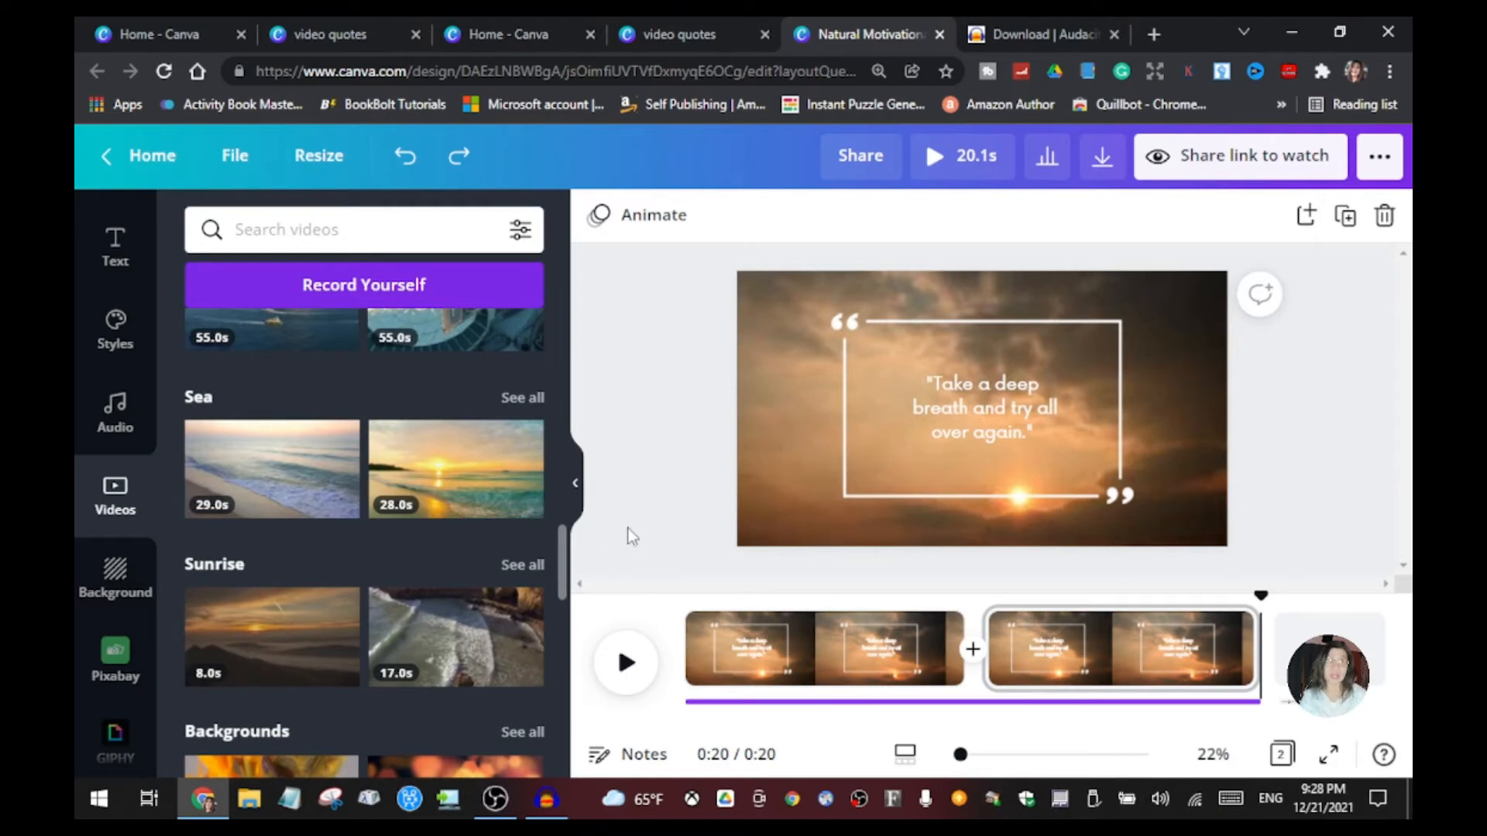
{"action": "left_click", "coordinate": [1317, 646]}
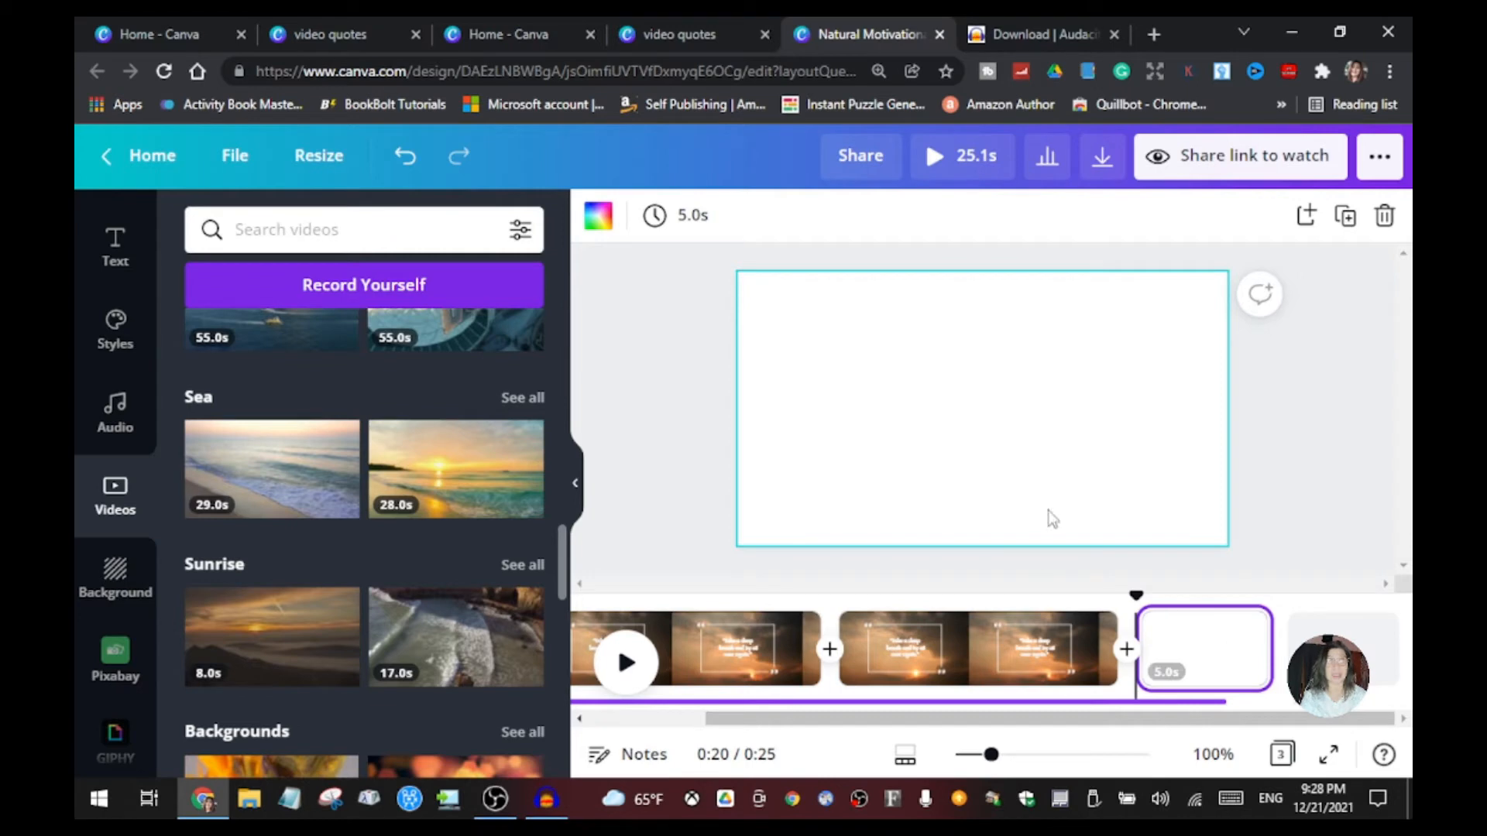
{"action": "mouse_move", "coordinate": [454, 471]}
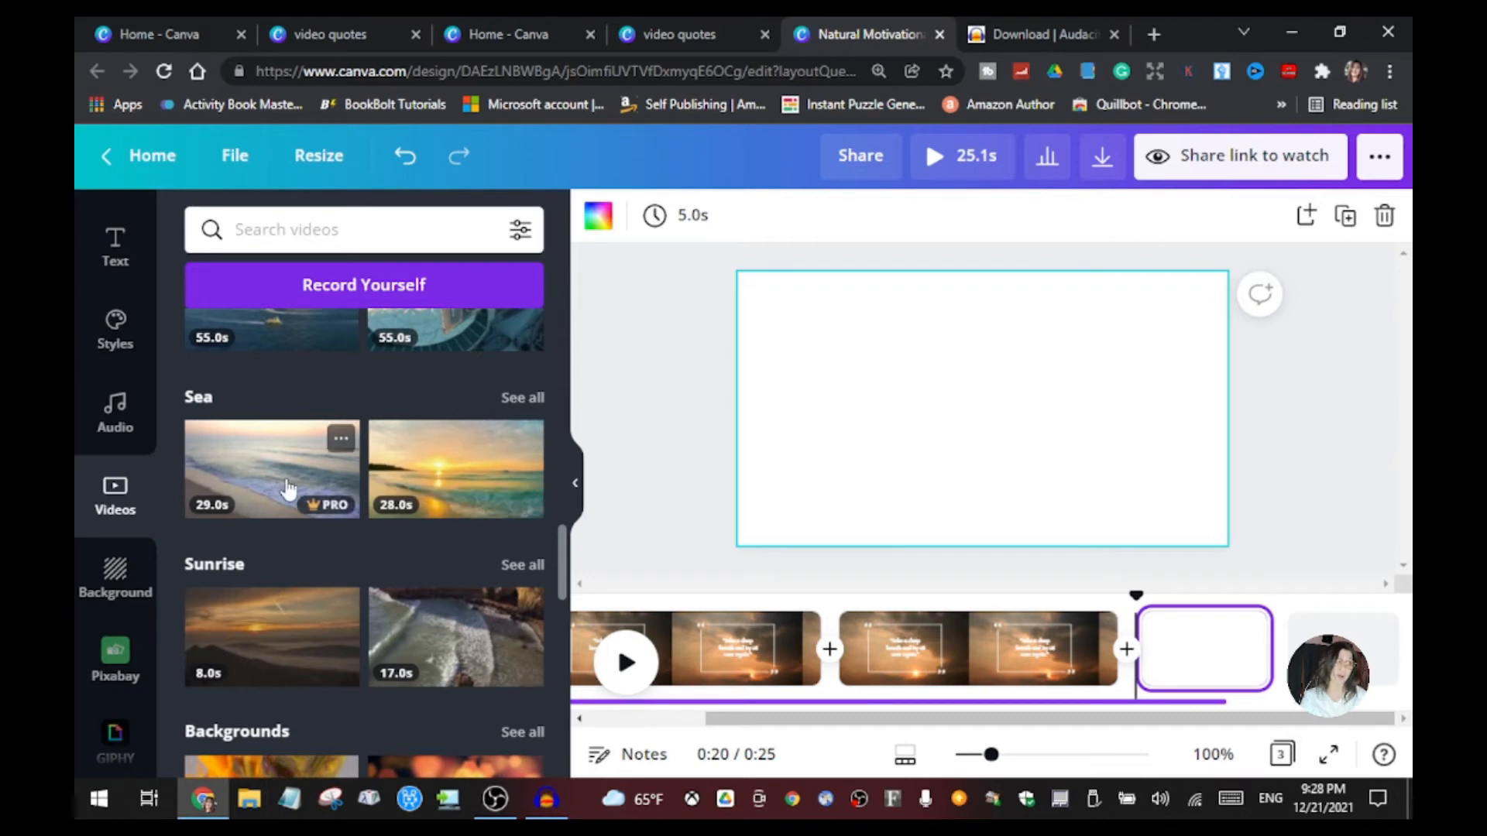
{"action": "left_click", "coordinate": [434, 476]}
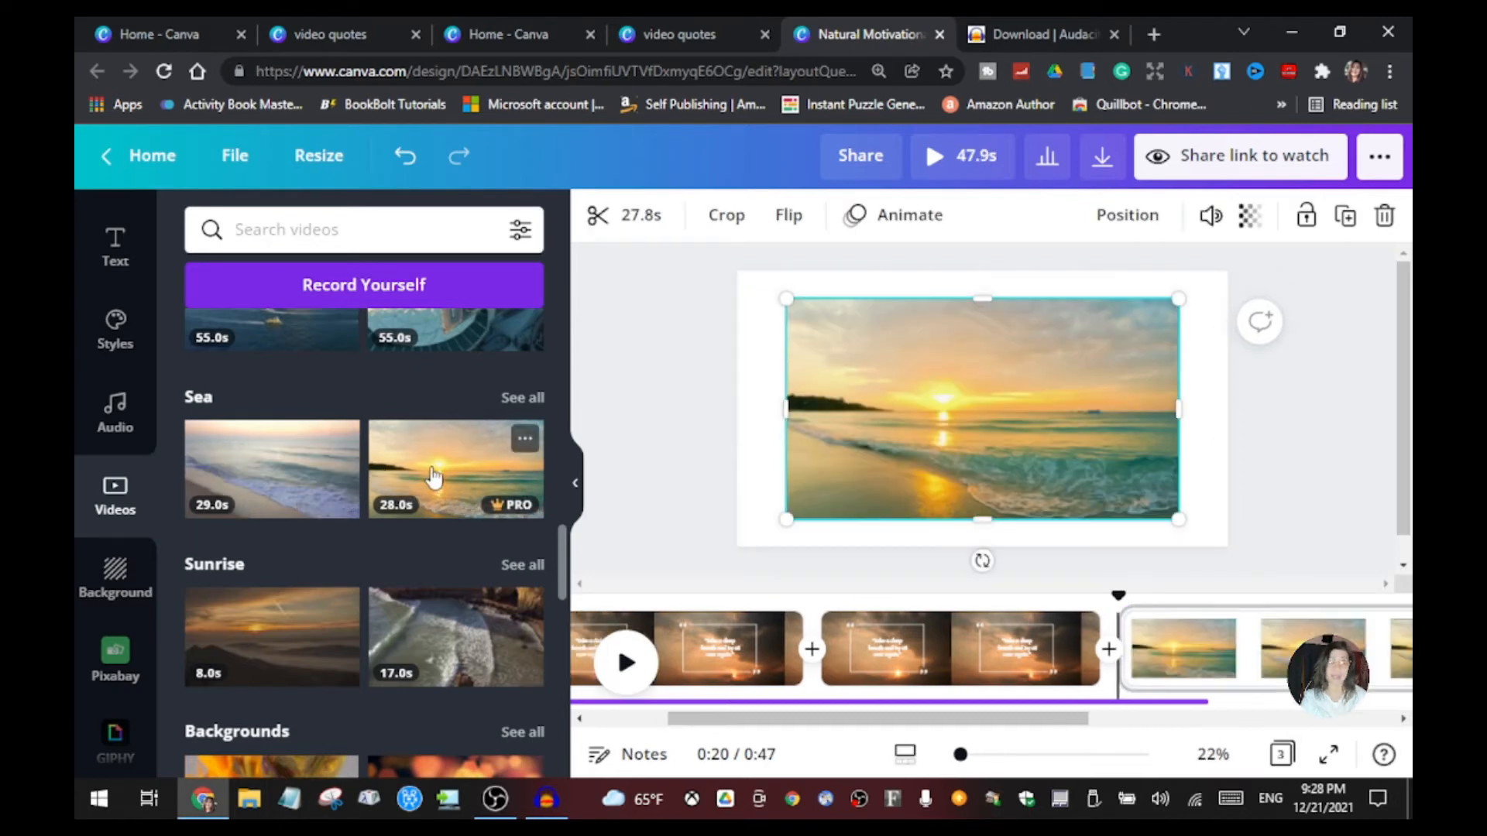
{"action": "left_click", "coordinate": [982, 409]}
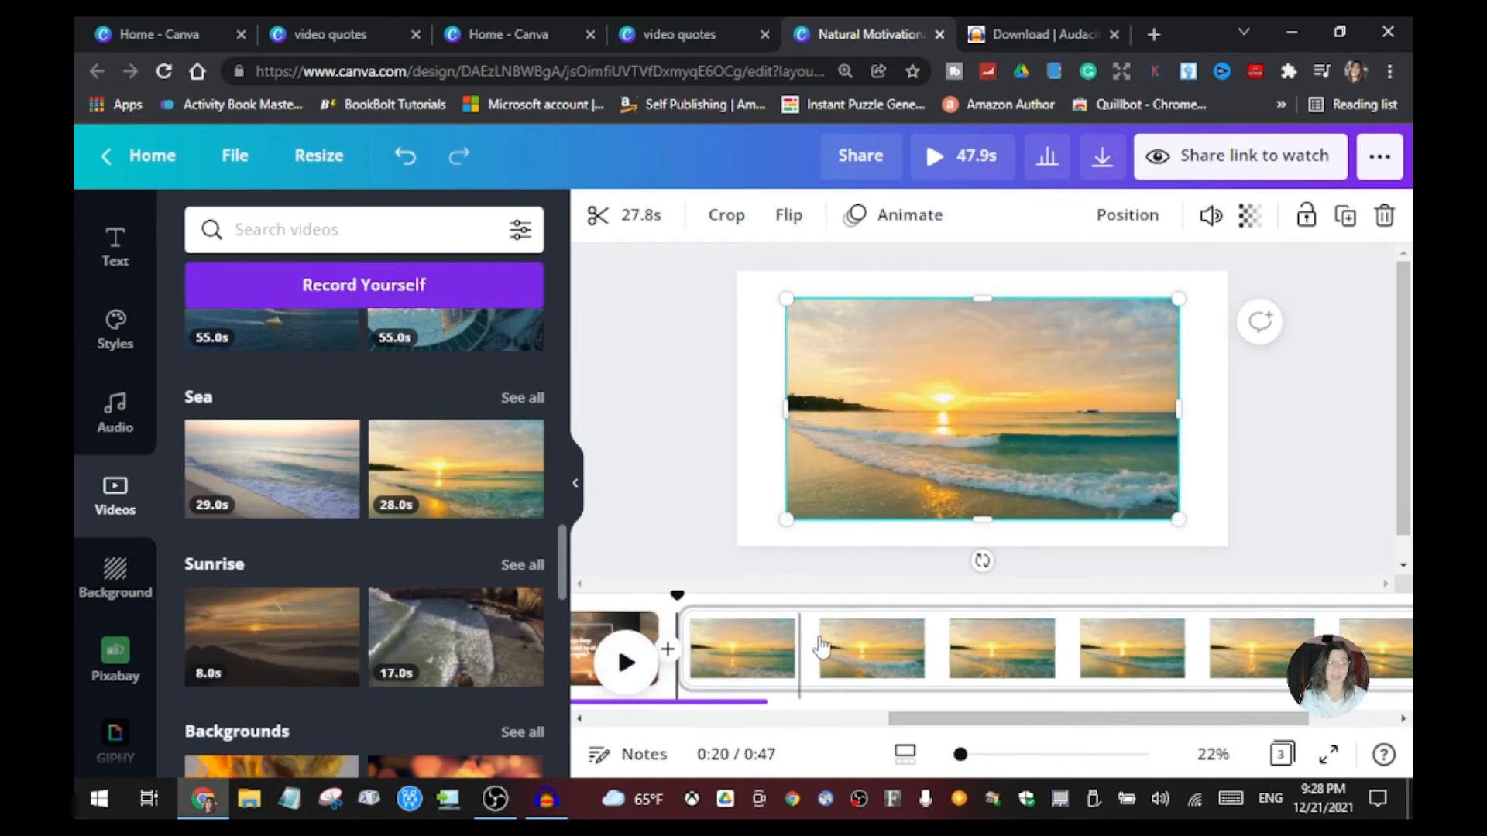
- Play the design from the beginning into the beach page, stop at about 25 seconds and return to the start
{"action": "scroll", "coordinate": [736, 673], "scroll_direction": "right", "scroll_amount": 3}
{"action": "scroll", "coordinate": [708, 669], "scroll_direction": "left", "scroll_amount": 5}
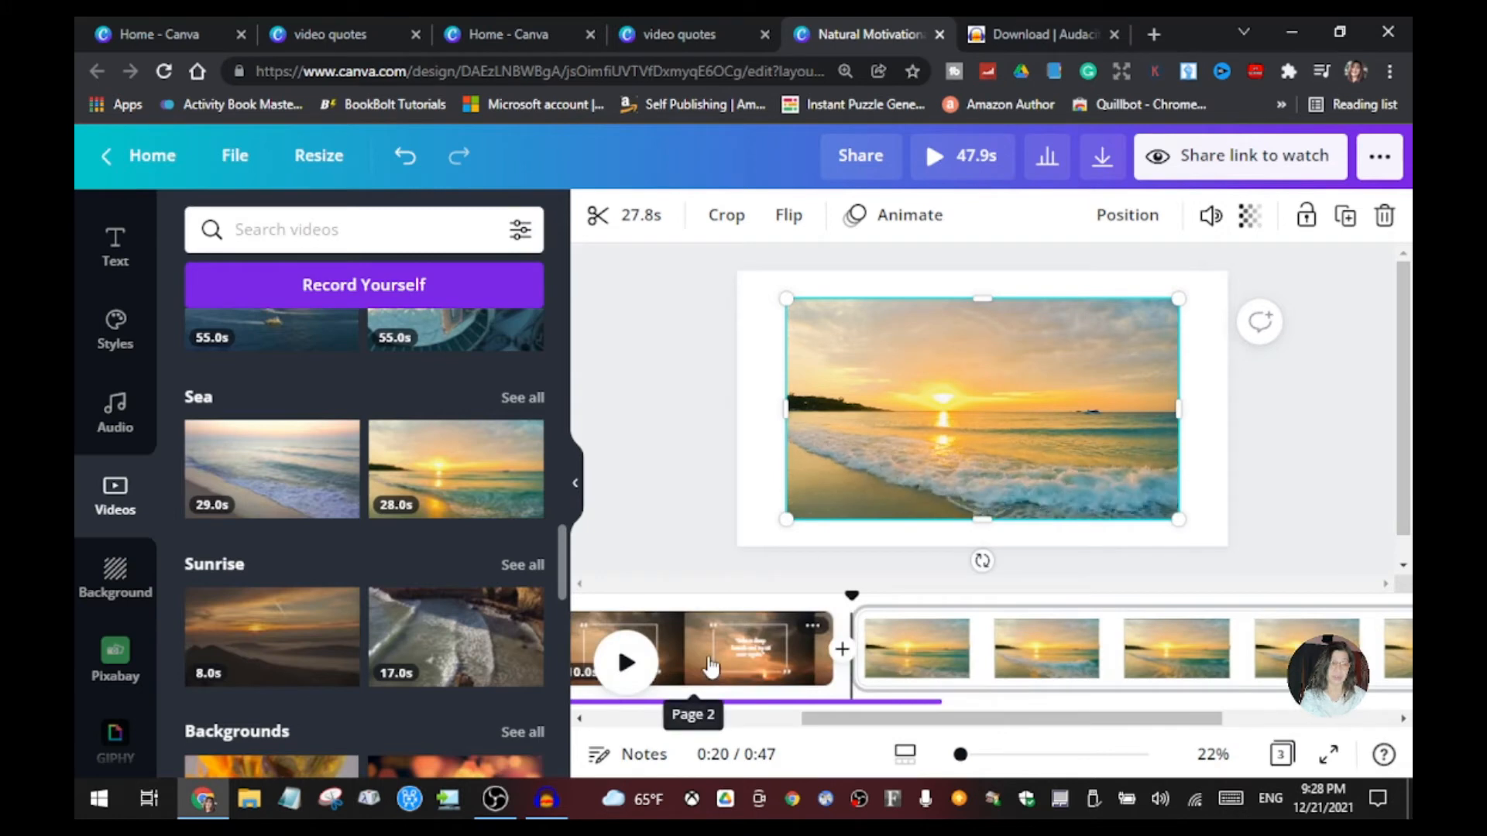
{"action": "left_click_drag", "start_coordinate": [852, 596], "coordinate": [619, 640]}
{"action": "left_click", "coordinate": [625, 661]}
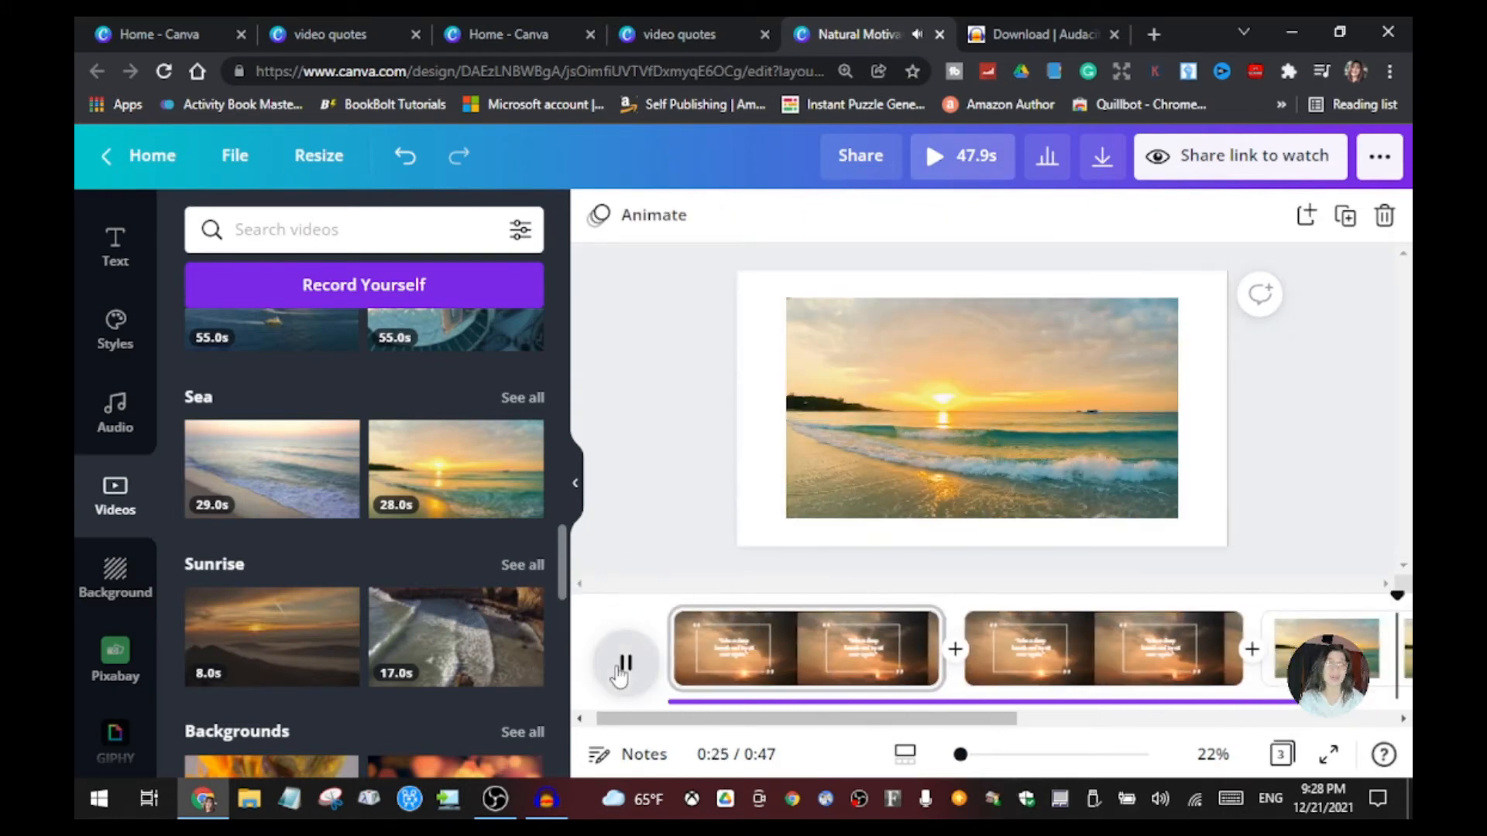
{"action": "left_click", "coordinate": [624, 663]}
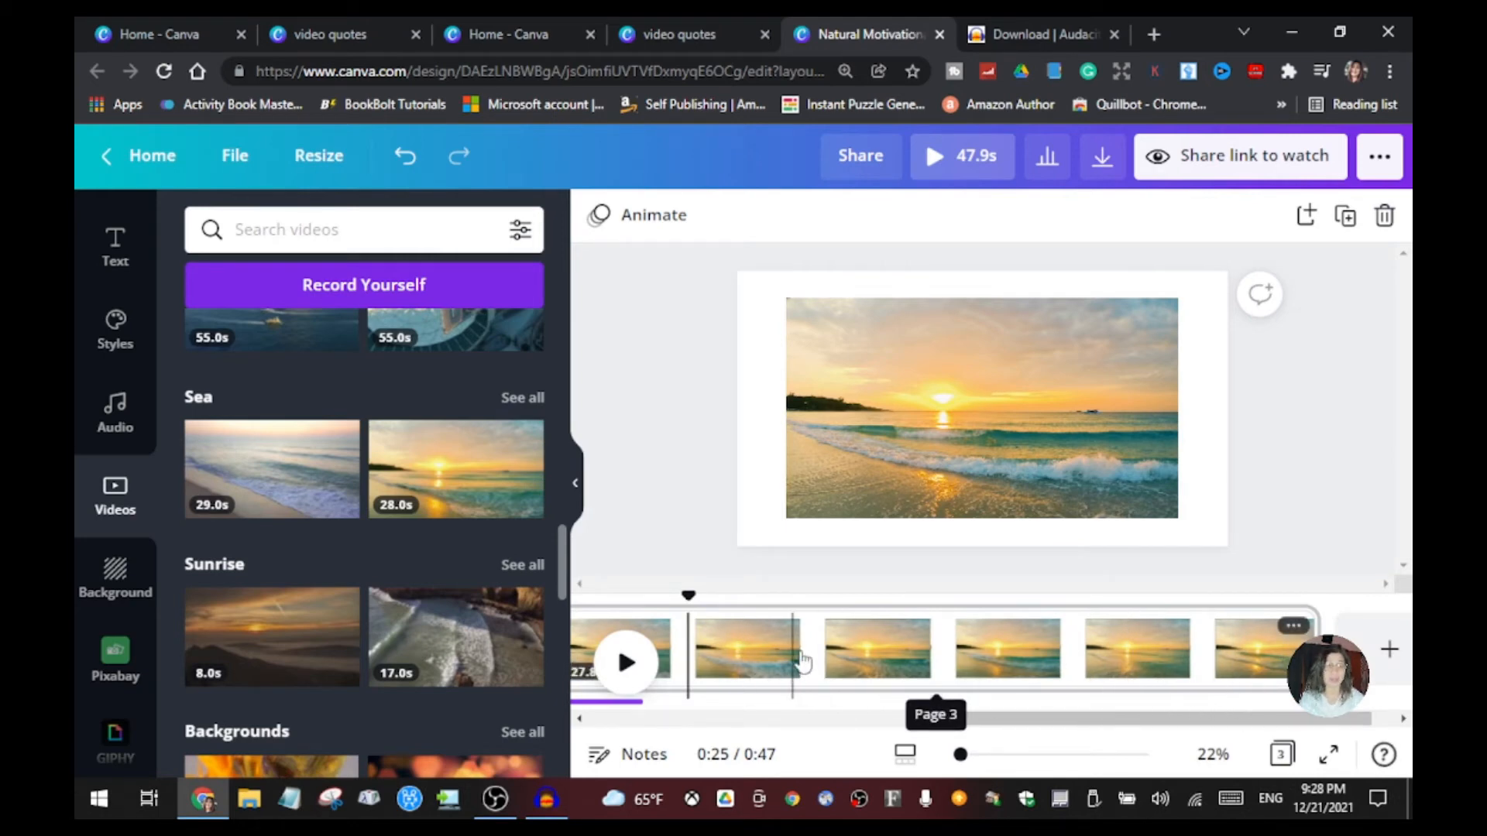
{"action": "mouse_move", "coordinate": [687, 598]}
{"action": "left_mouse_down"}
{"action": "mouse_move", "coordinate": [654, 593]}
{"action": "mouse_move", "coordinate": [666, 596]}
{"action": "left_mouse_up"}
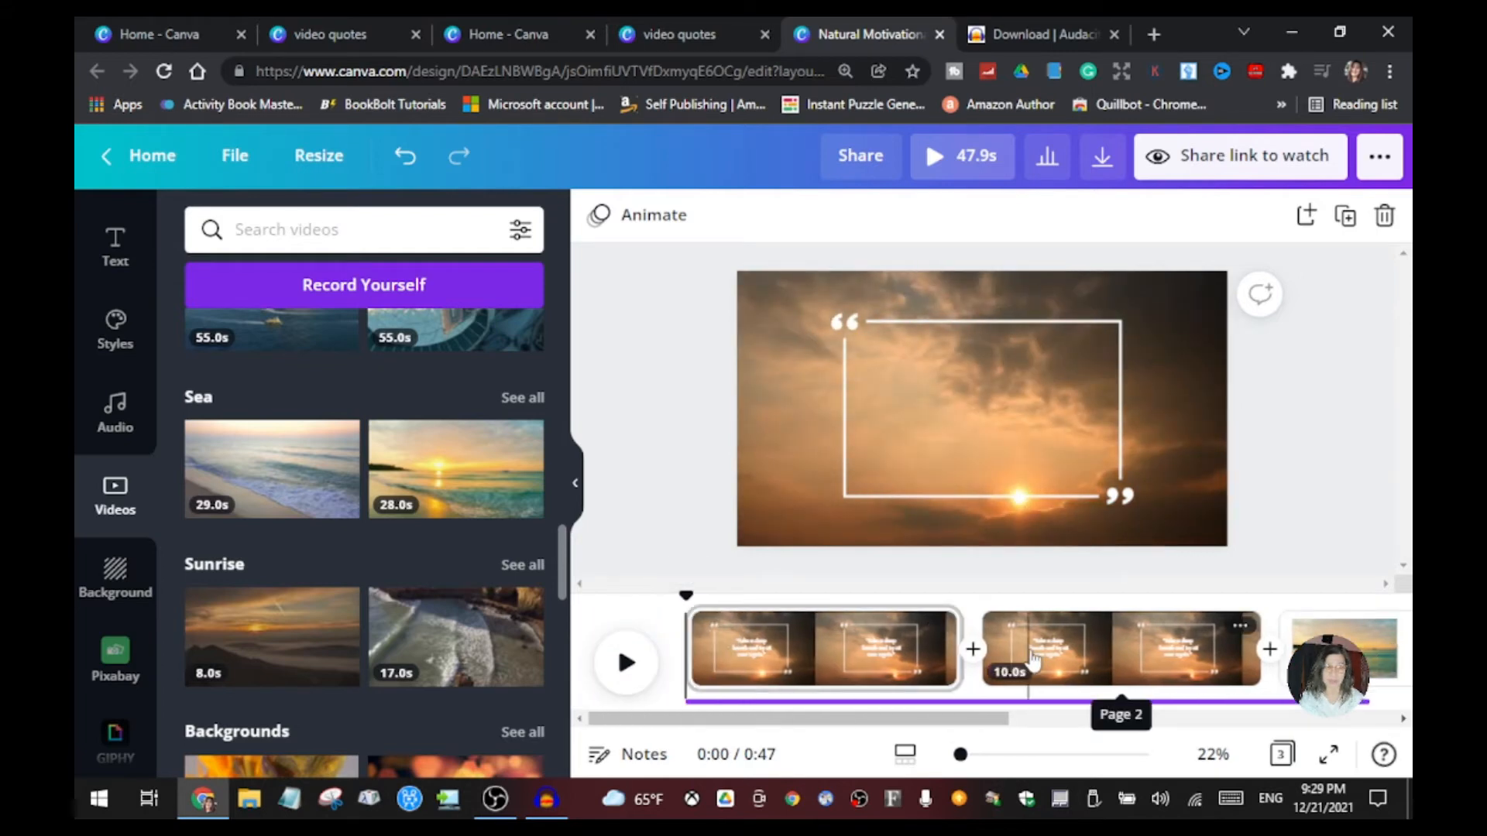
- Delete the duplicated quote page, page 2, and return the playhead to the start
{"action": "left_click", "coordinate": [1093, 647]}
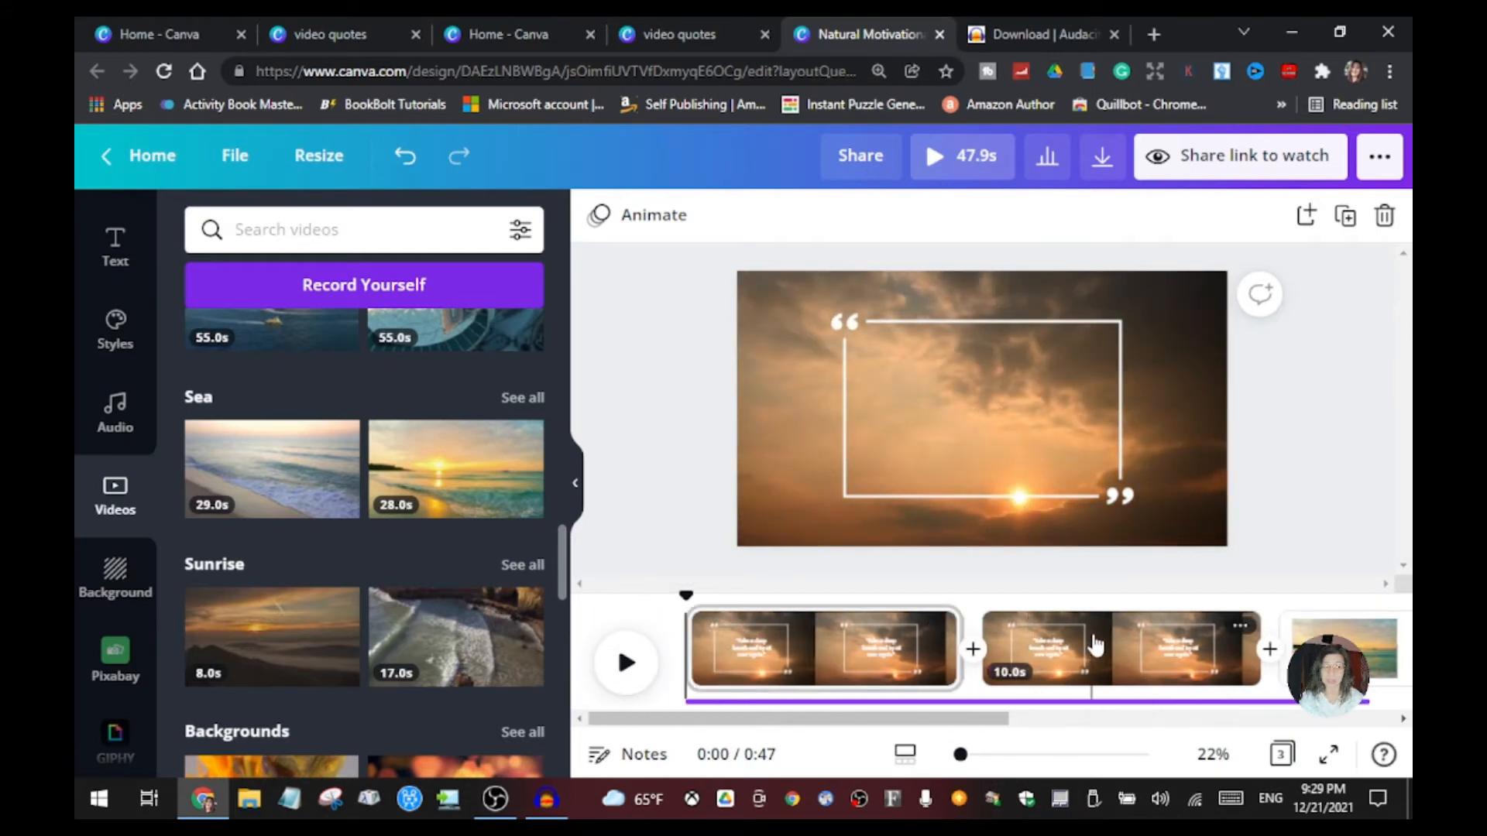
{"action": "right_click", "coordinate": [1094, 646]}
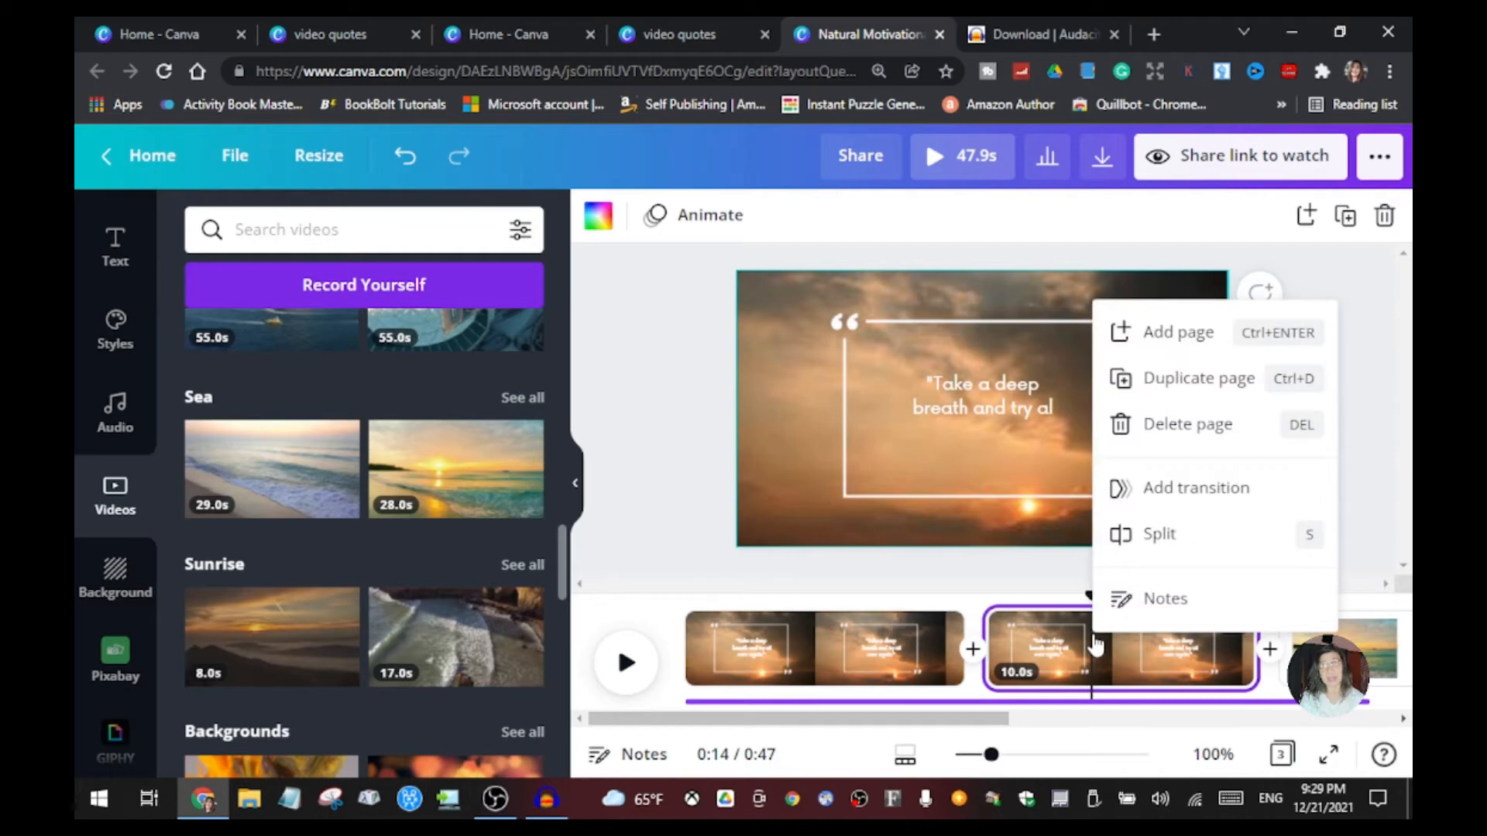
{"action": "left_click", "coordinate": [1184, 440]}
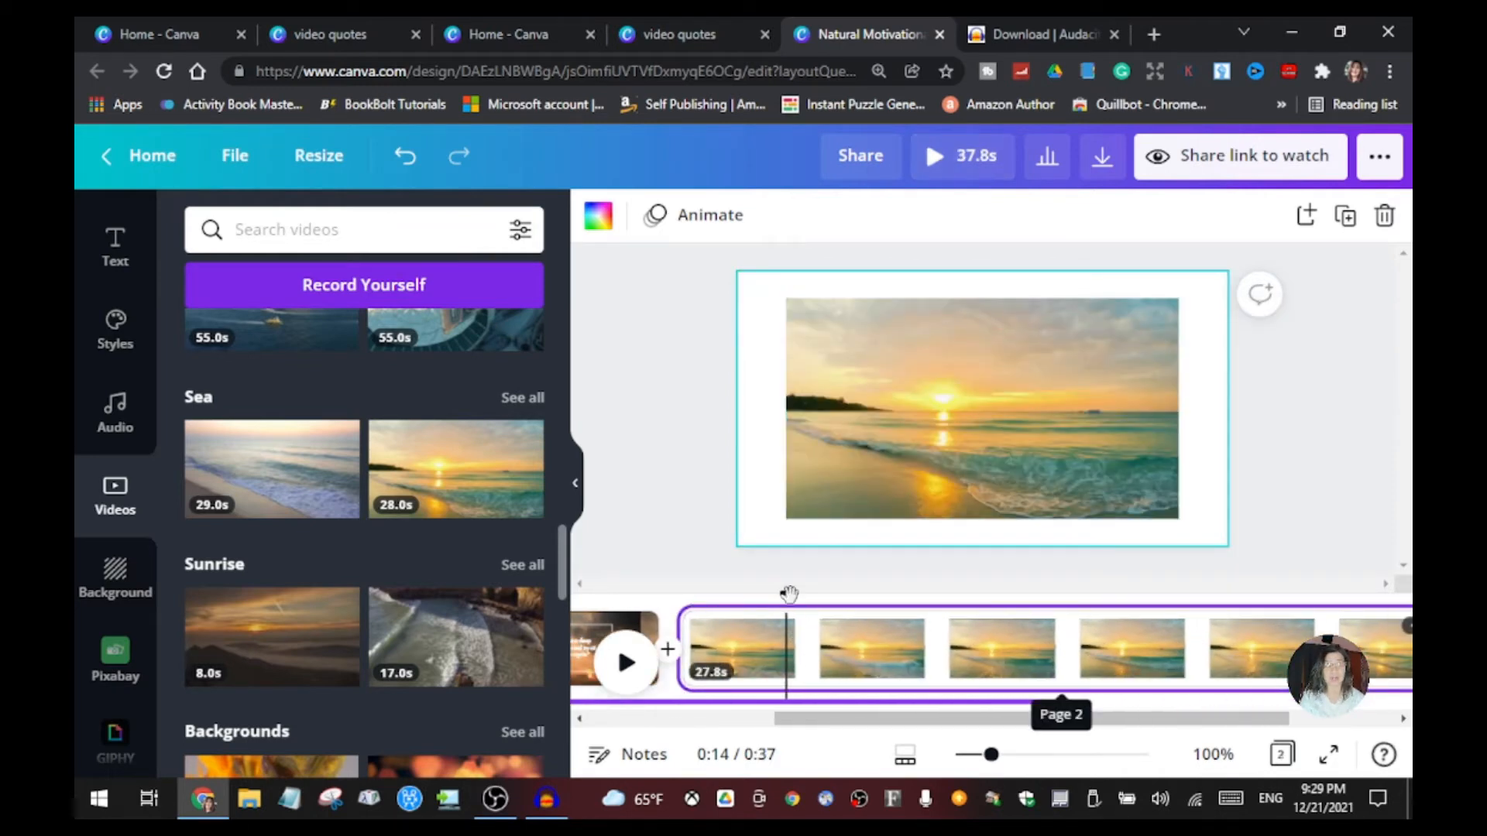
{"action": "mouse_move", "coordinate": [778, 595]}
{"action": "left_mouse_down"}
{"action": "mouse_move", "coordinate": [768, 583]}
{"action": "mouse_move", "coordinate": [573, 685]}
{"action": "left_mouse_up"}
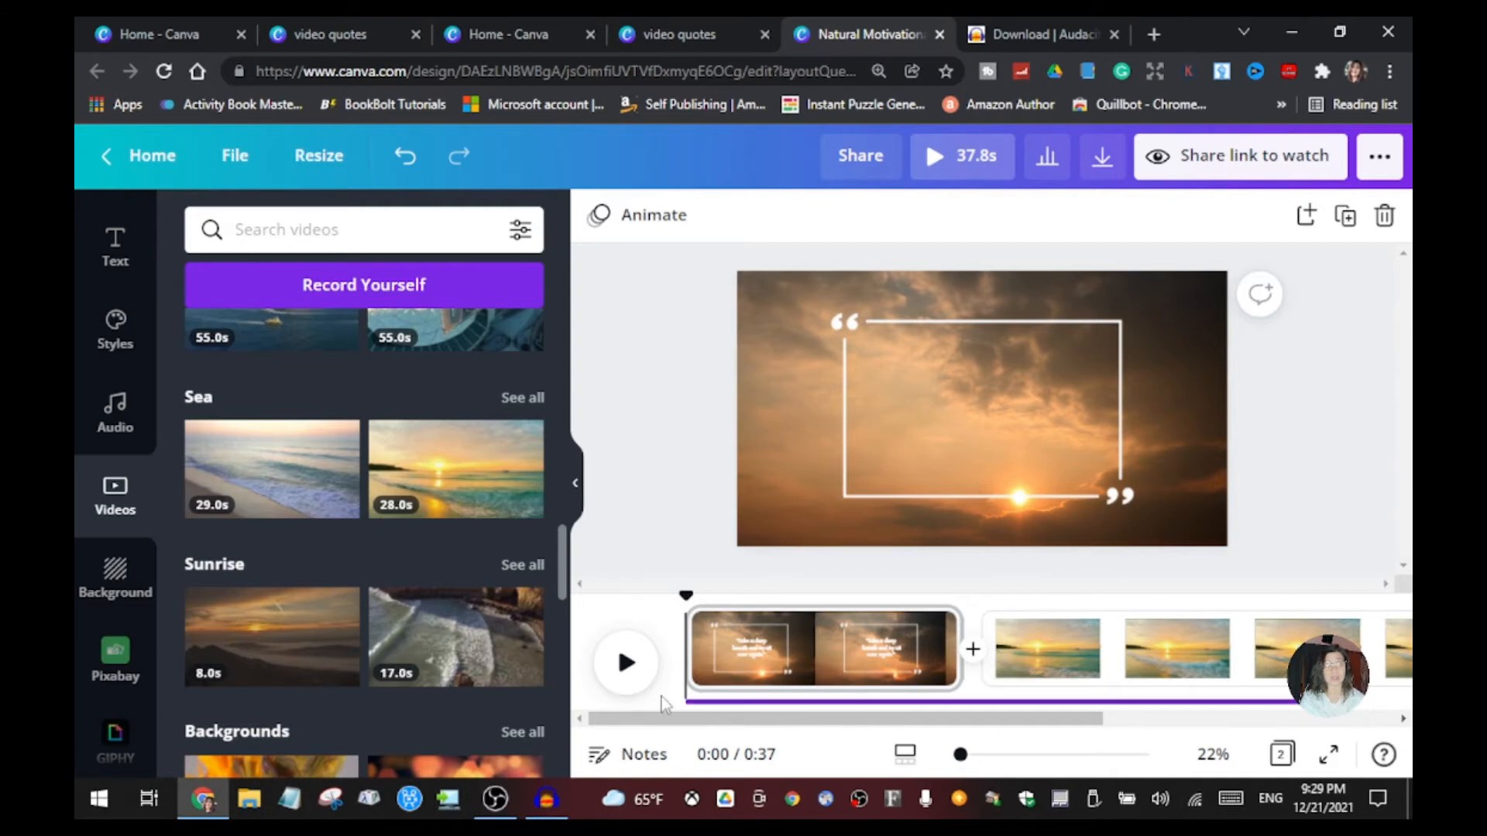
- Split the beach page at about 23 seconds, where the audio ends, and delete the leftover 14-second part
{"action": "mouse_move", "coordinate": [687, 595]}
{"action": "left_mouse_down"}
{"action": "mouse_move", "coordinate": [1278, 615]}
{"action": "mouse_move", "coordinate": [901, 617]}
{"action": "mouse_move", "coordinate": [891, 648]}
{"action": "left_mouse_up"}
{"action": "right_click", "coordinate": [892, 651]}
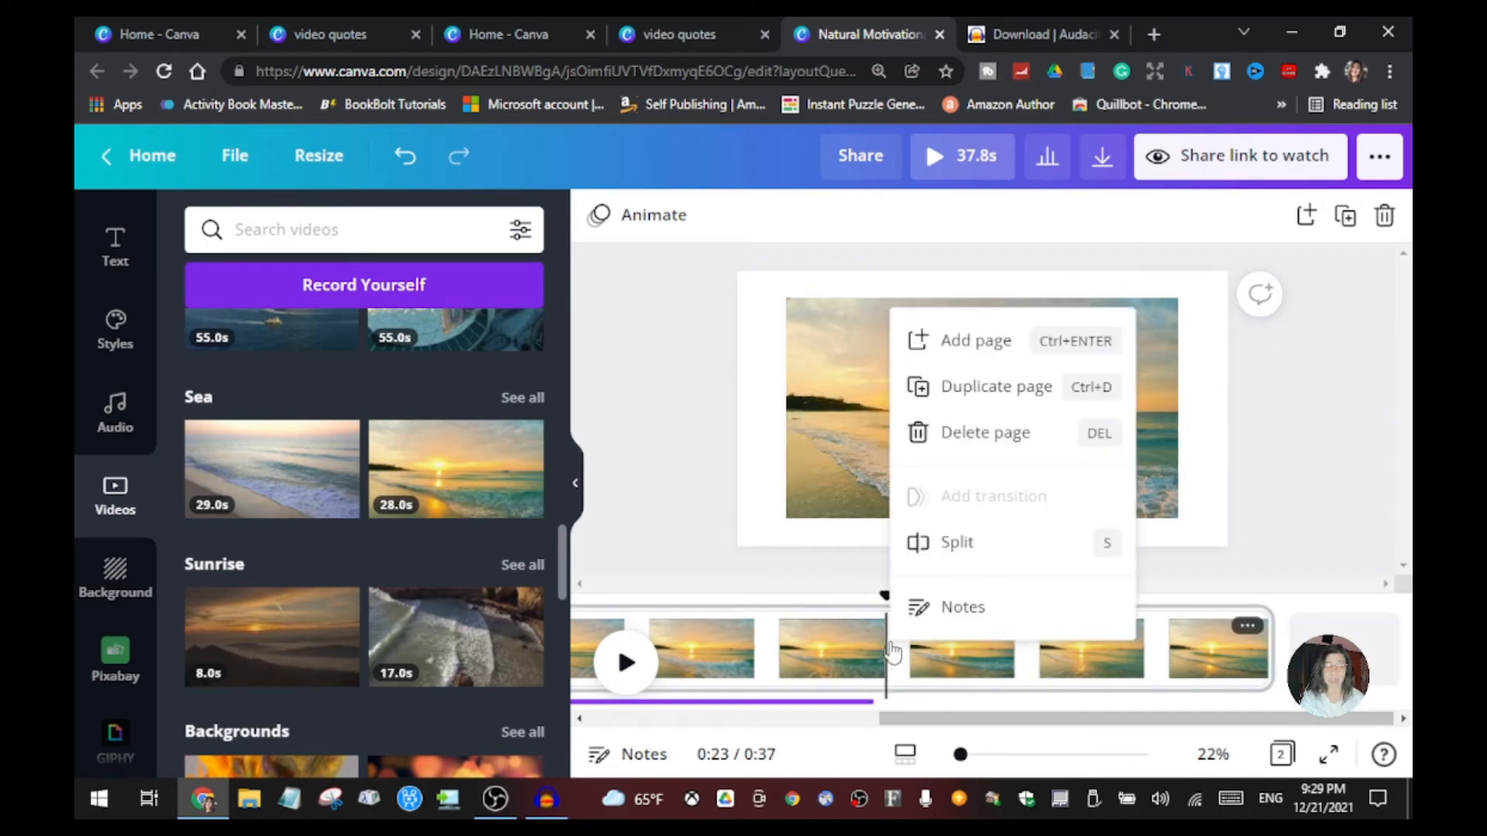
{"action": "left_click", "coordinate": [976, 551]}
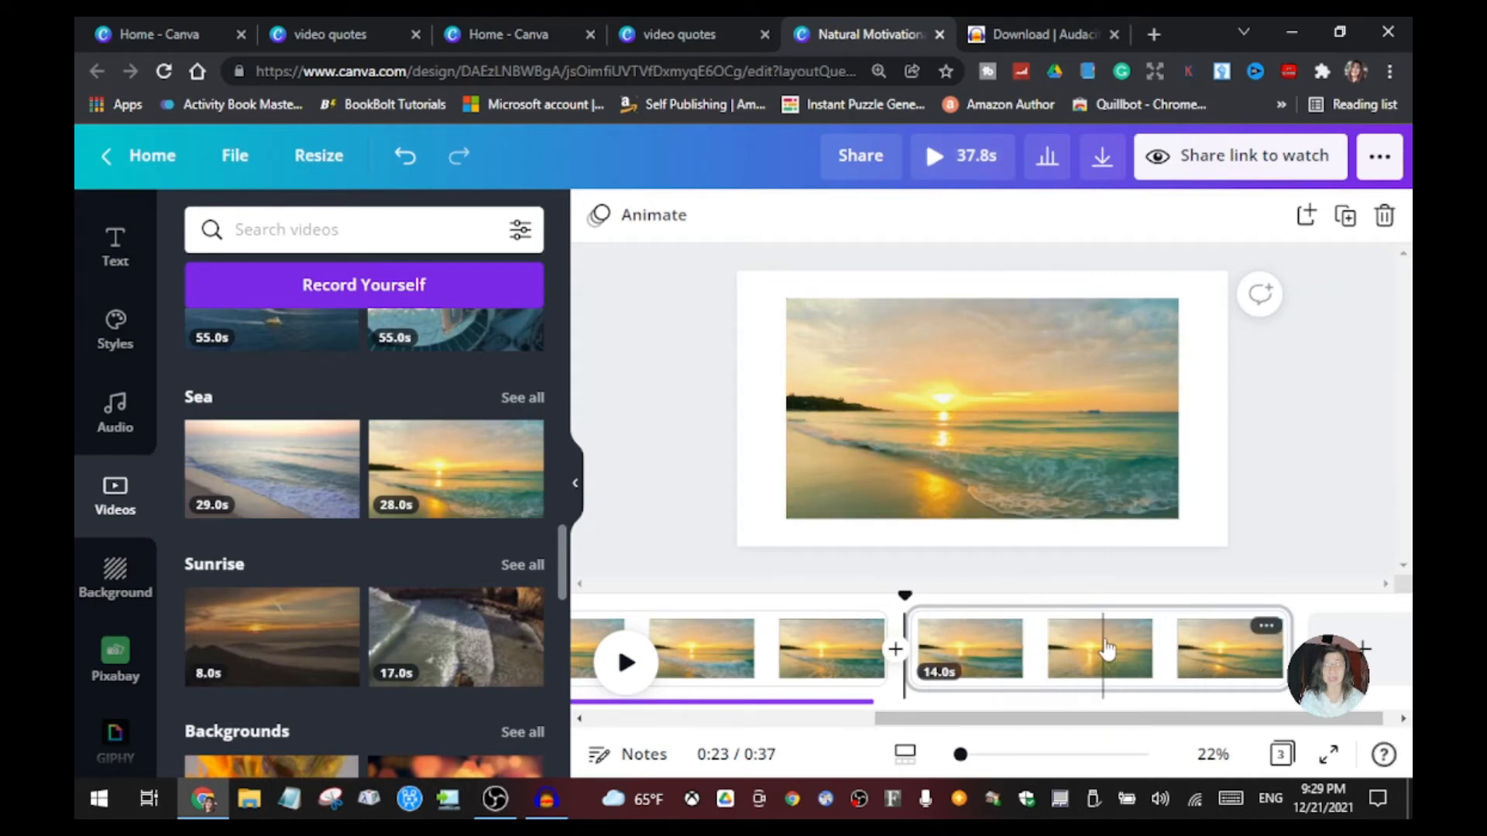
{"action": "right_click", "coordinate": [1106, 649]}
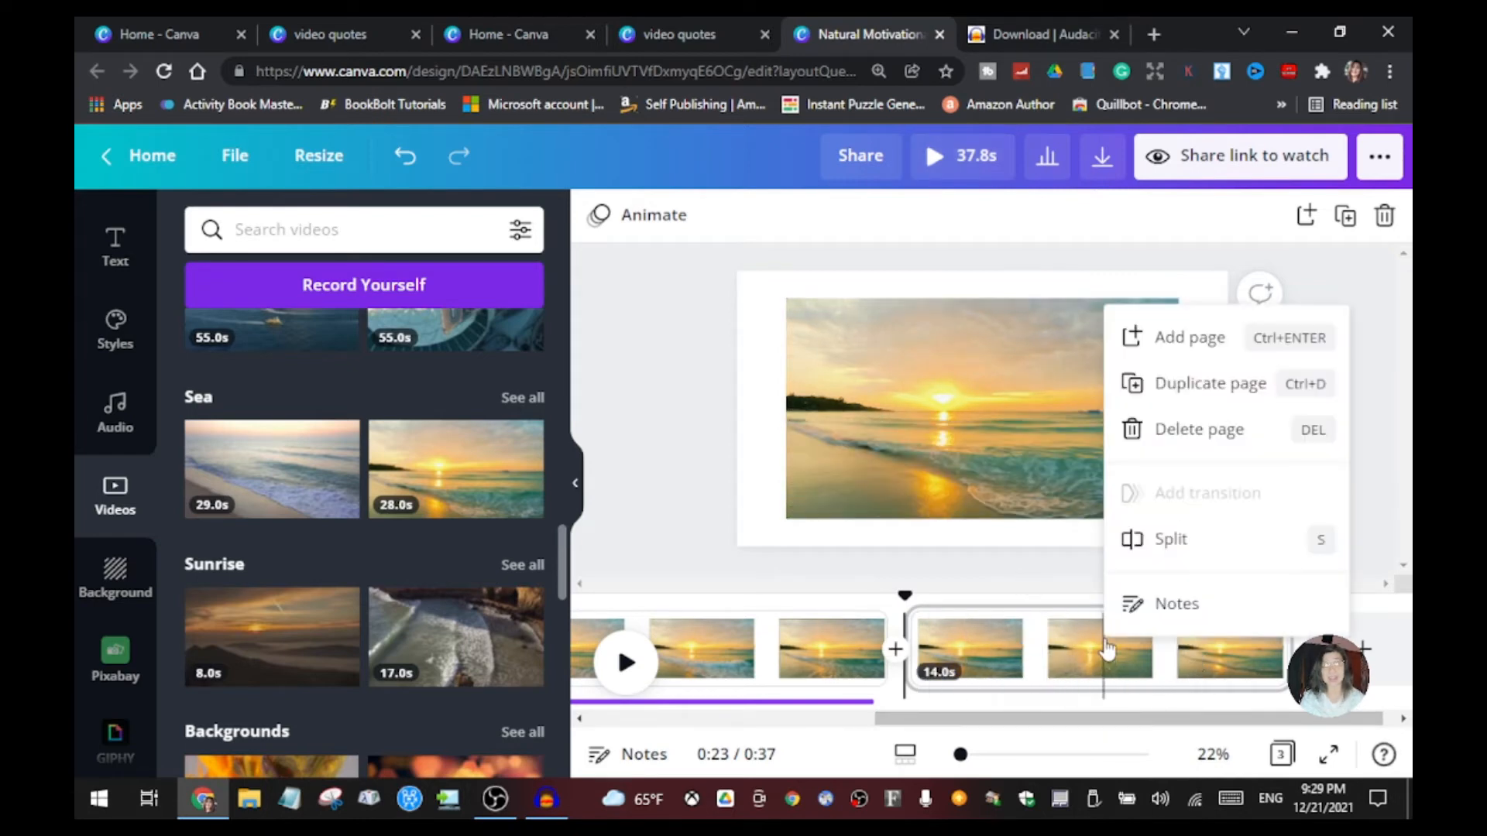
{"action": "left_click", "coordinate": [1202, 444]}
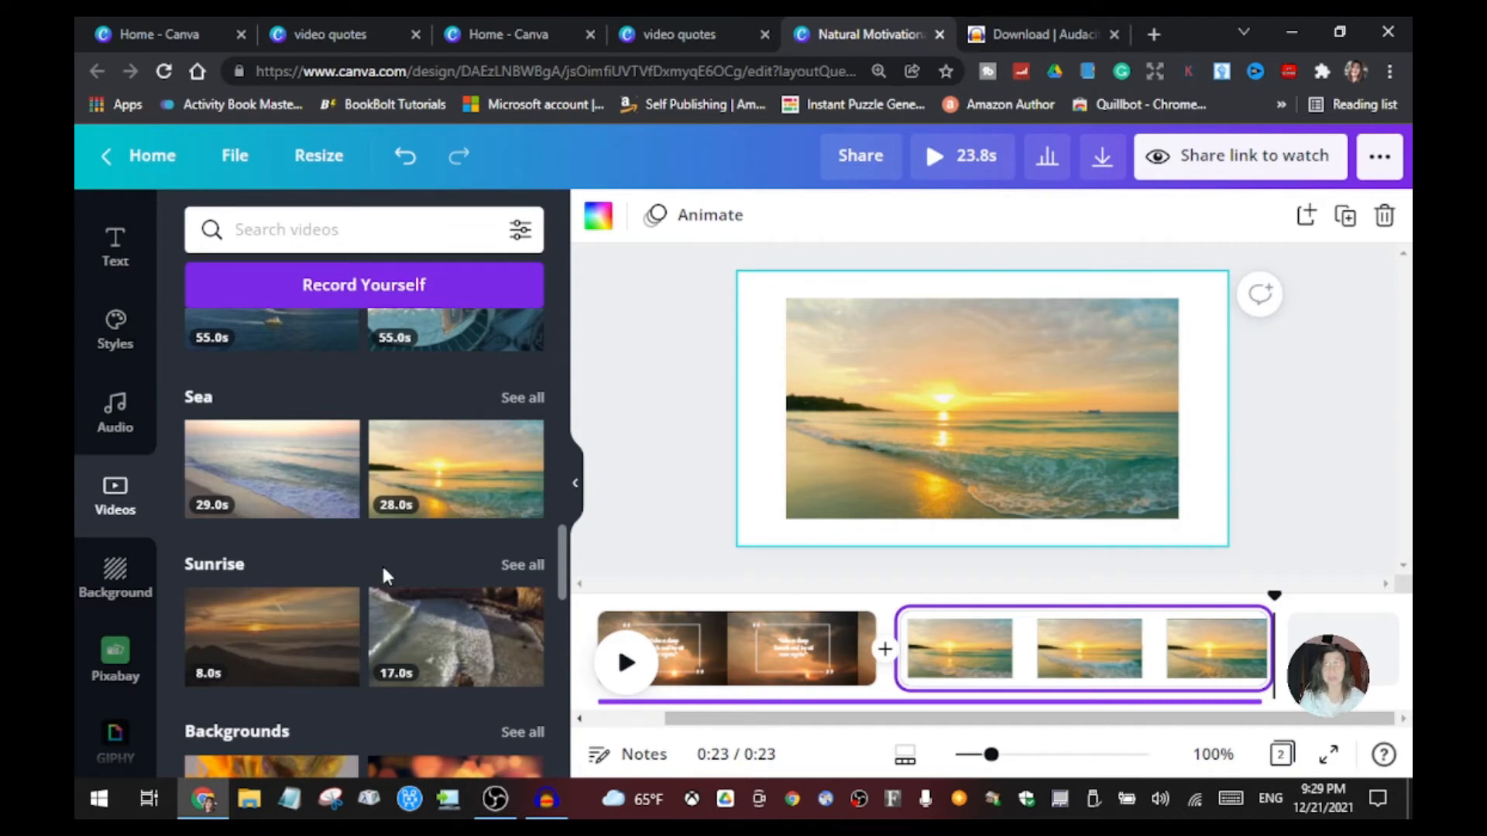
- Preview the trimmed design from the start and check the quote page at about 5 seconds
{"action": "mouse_move", "coordinate": [395, 650]}
{"action": "left_click", "coordinate": [653, 699]}
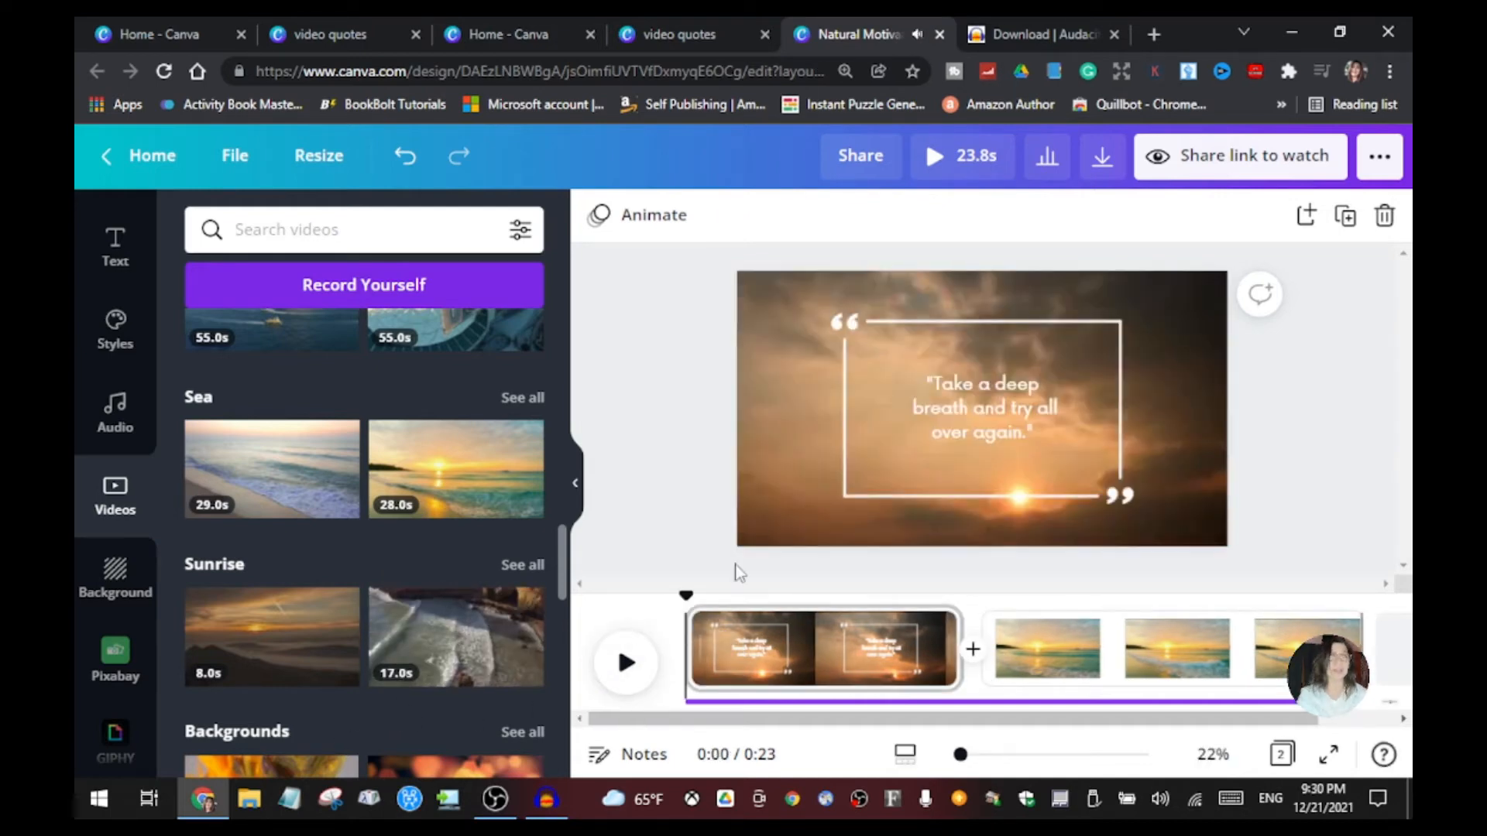
{"action": "left_click", "coordinate": [827, 647]}
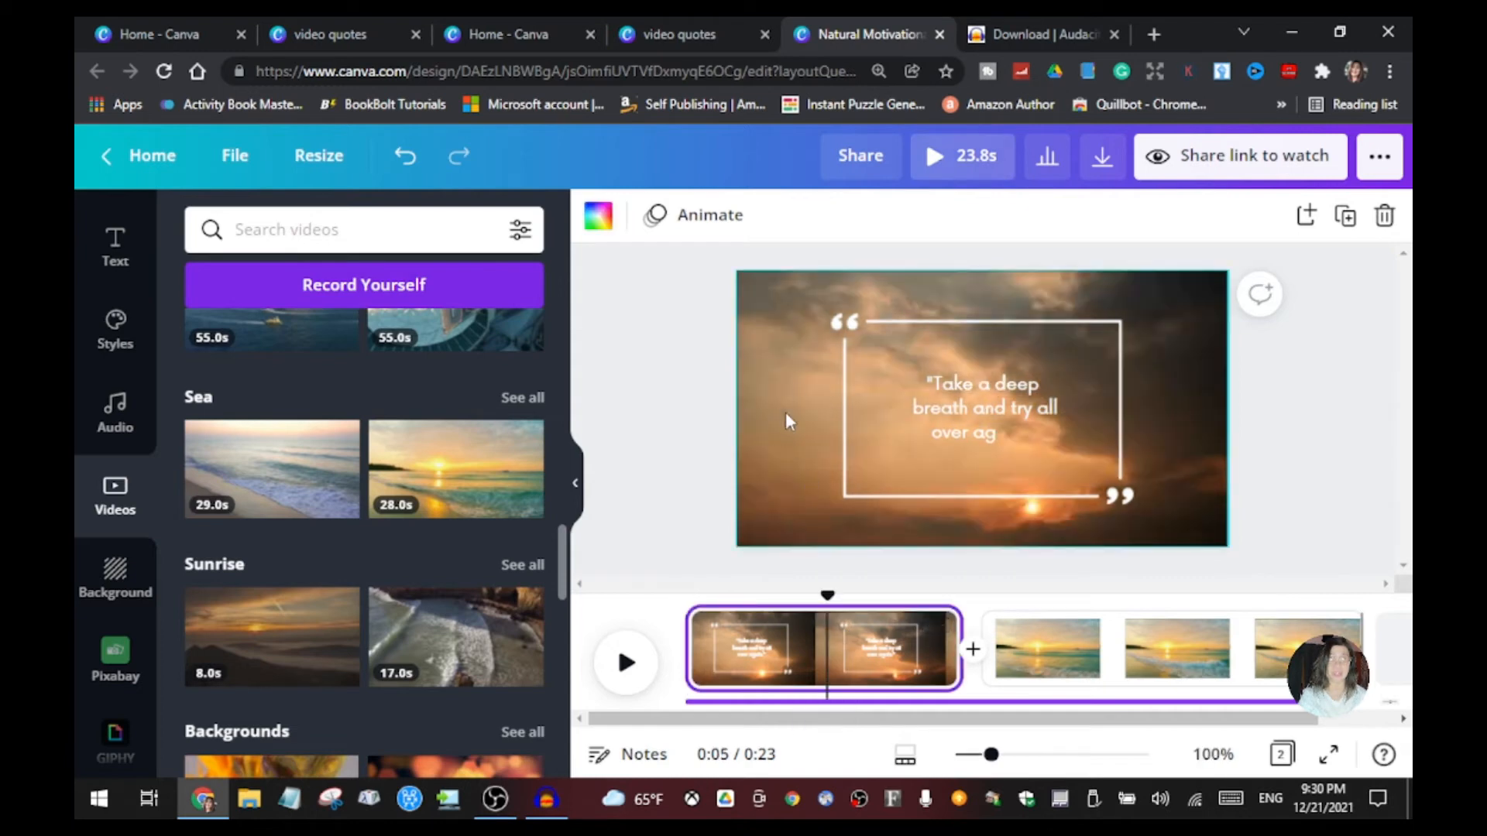
- Move the beach clip to the page's upper-left corner and enlarge it to fill the page, returning to the timeline start
{"action": "left_click", "coordinate": [1096, 651]}
{"action": "left_click", "coordinate": [847, 355]}
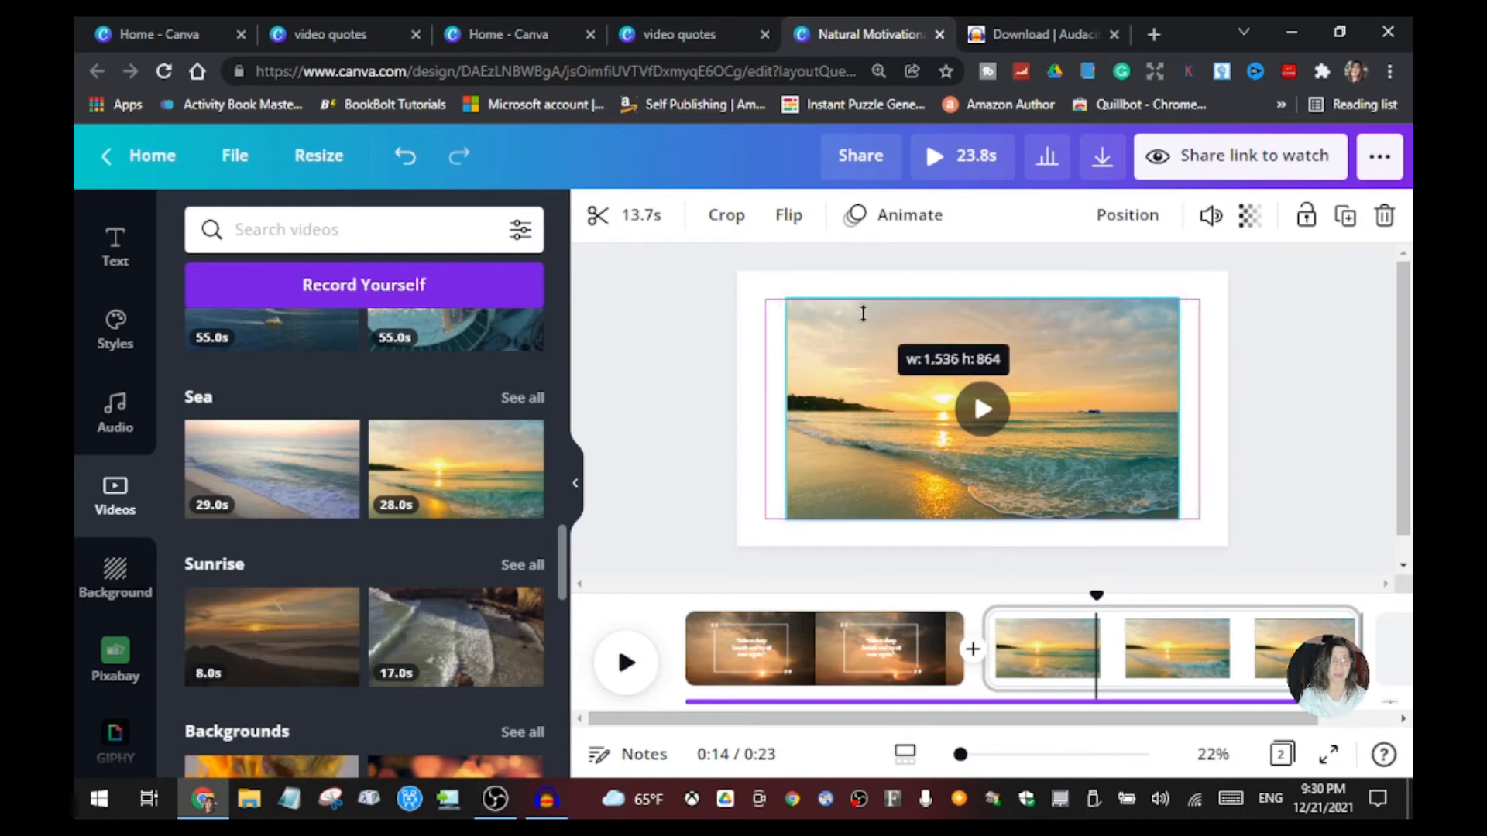
{"action": "left_click_drag", "start_coordinate": [960, 477], "coordinate": [903, 435]}
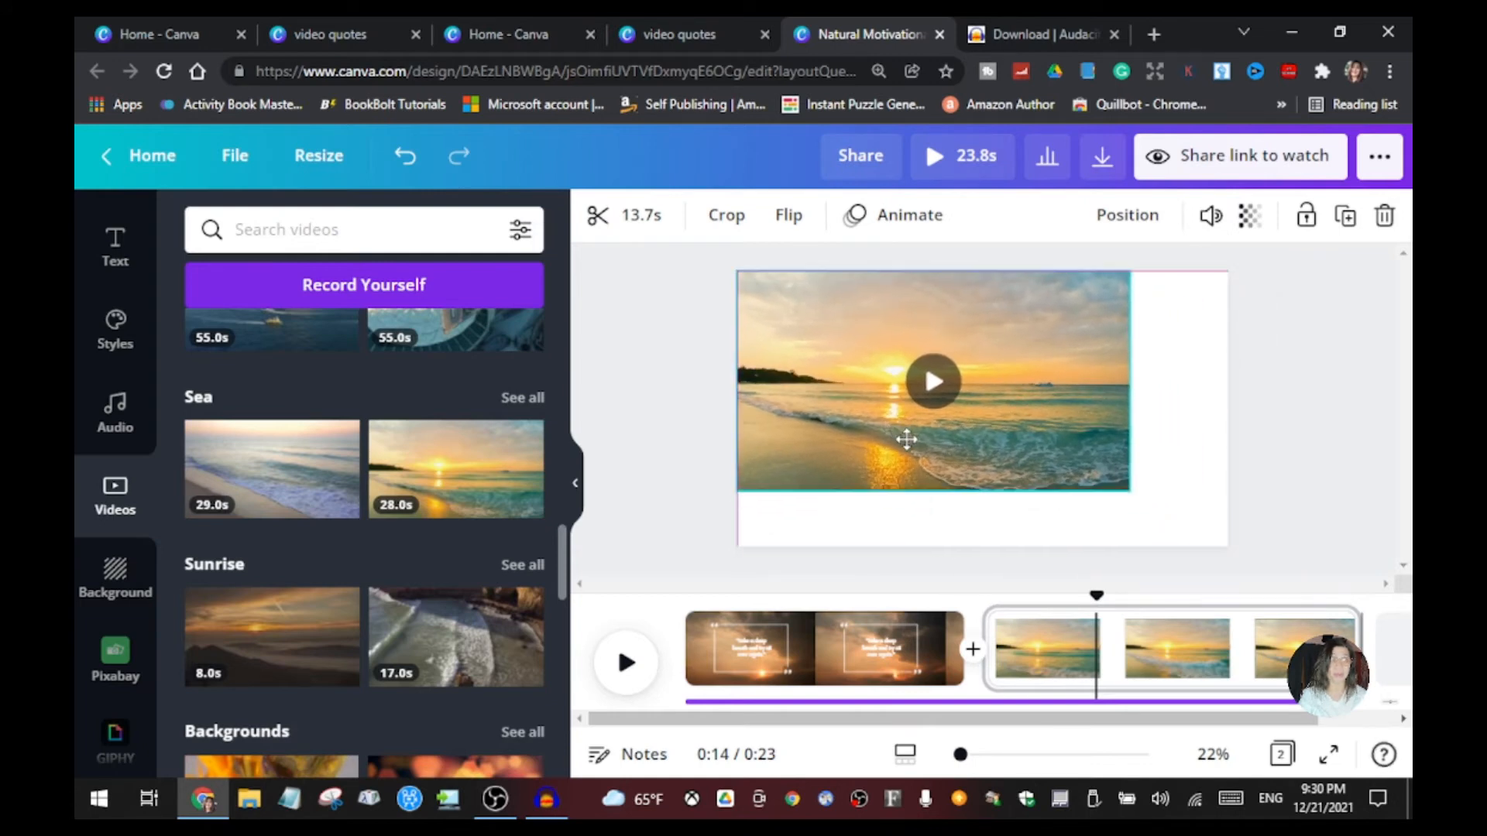
{"action": "left_click_drag", "start_coordinate": [1128, 492], "coordinate": [1220, 548]}
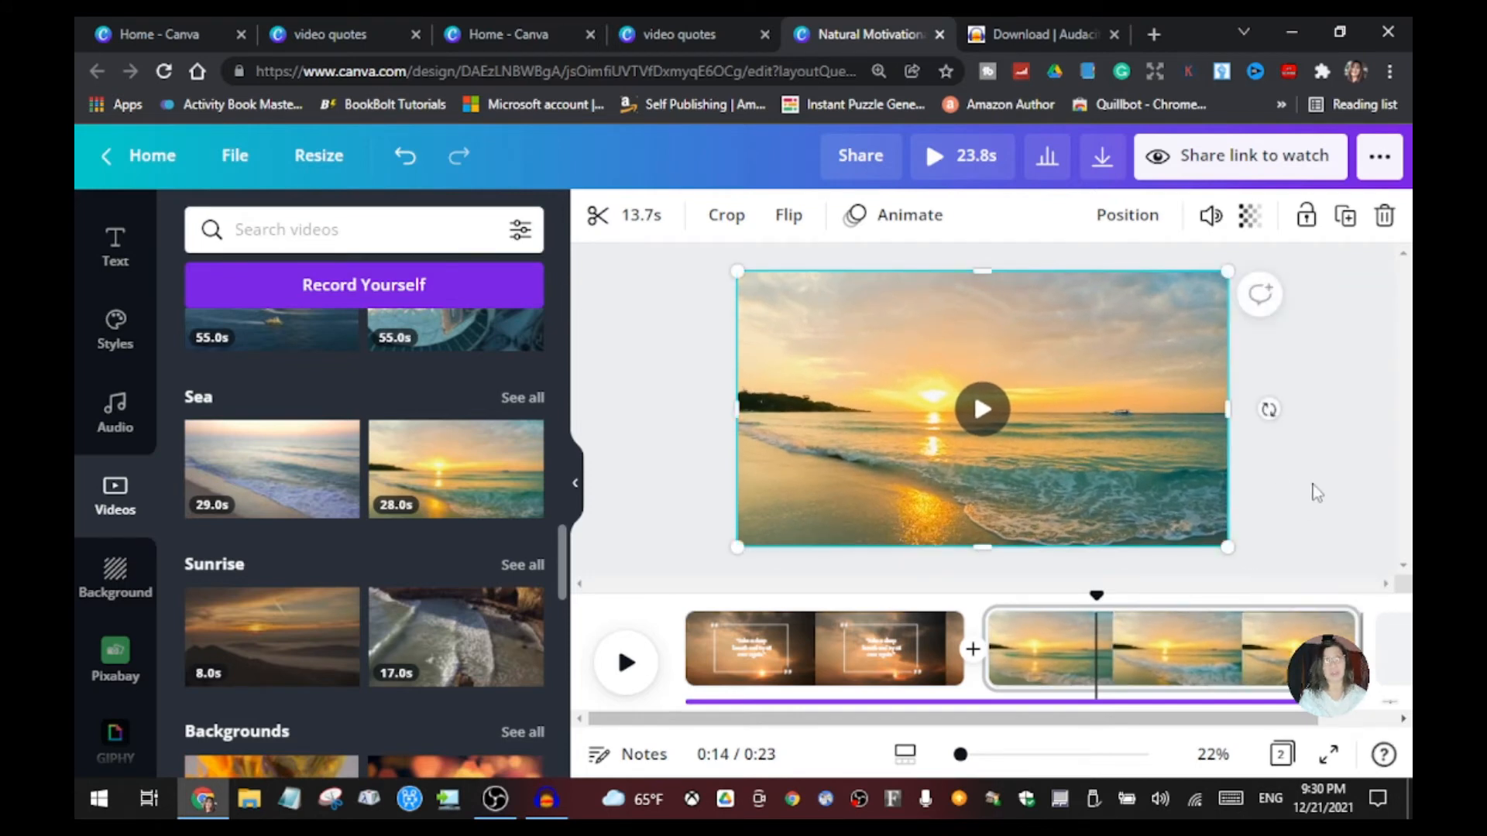
{"action": "left_click", "coordinate": [1297, 502]}
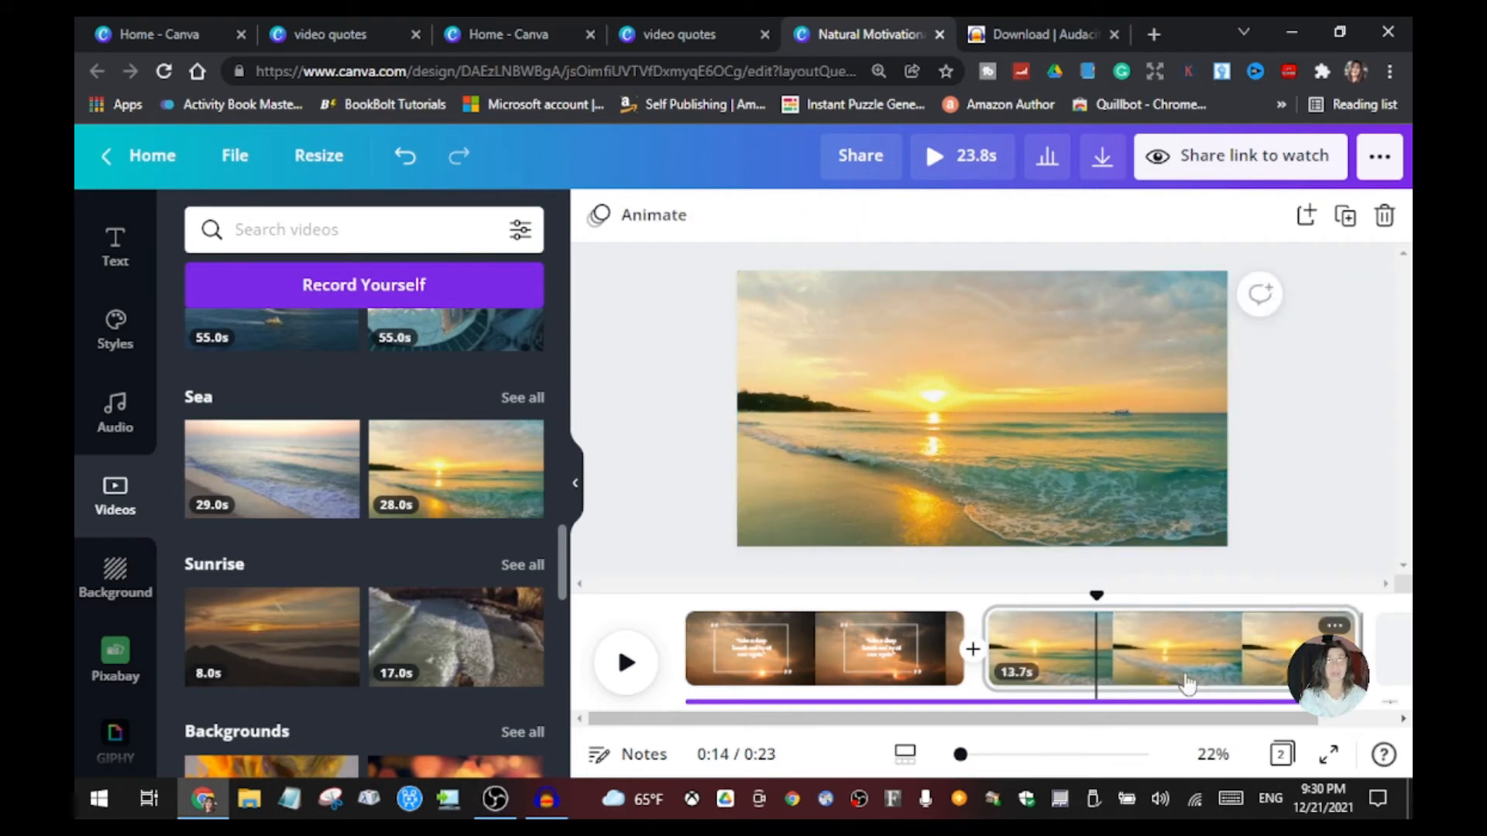
{"action": "left_click", "coordinate": [744, 643]}
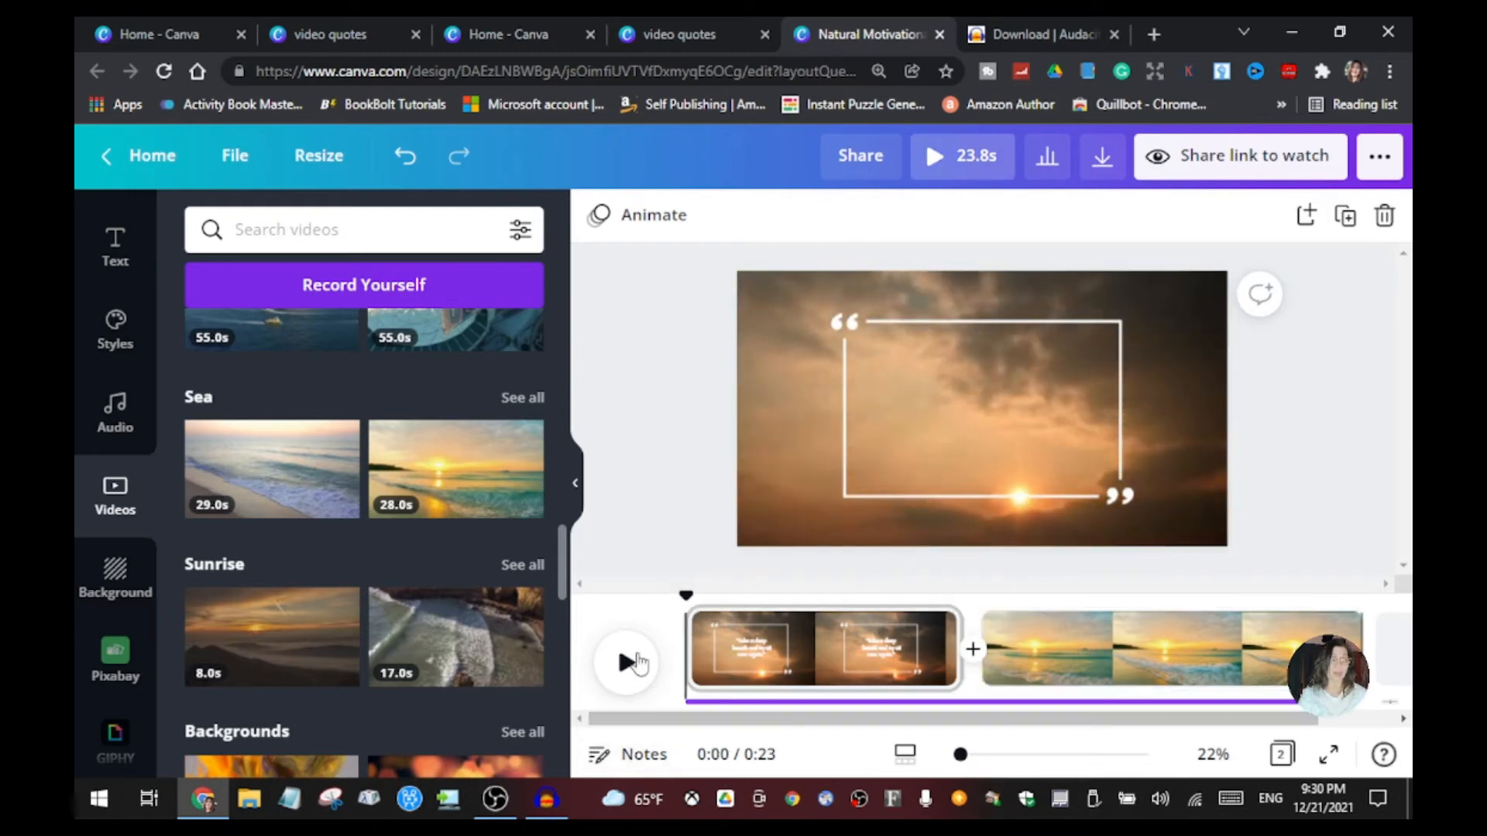
{"action": "scroll", "coordinate": [755, 624], "scroll_direction": "right", "scroll_amount": 2}
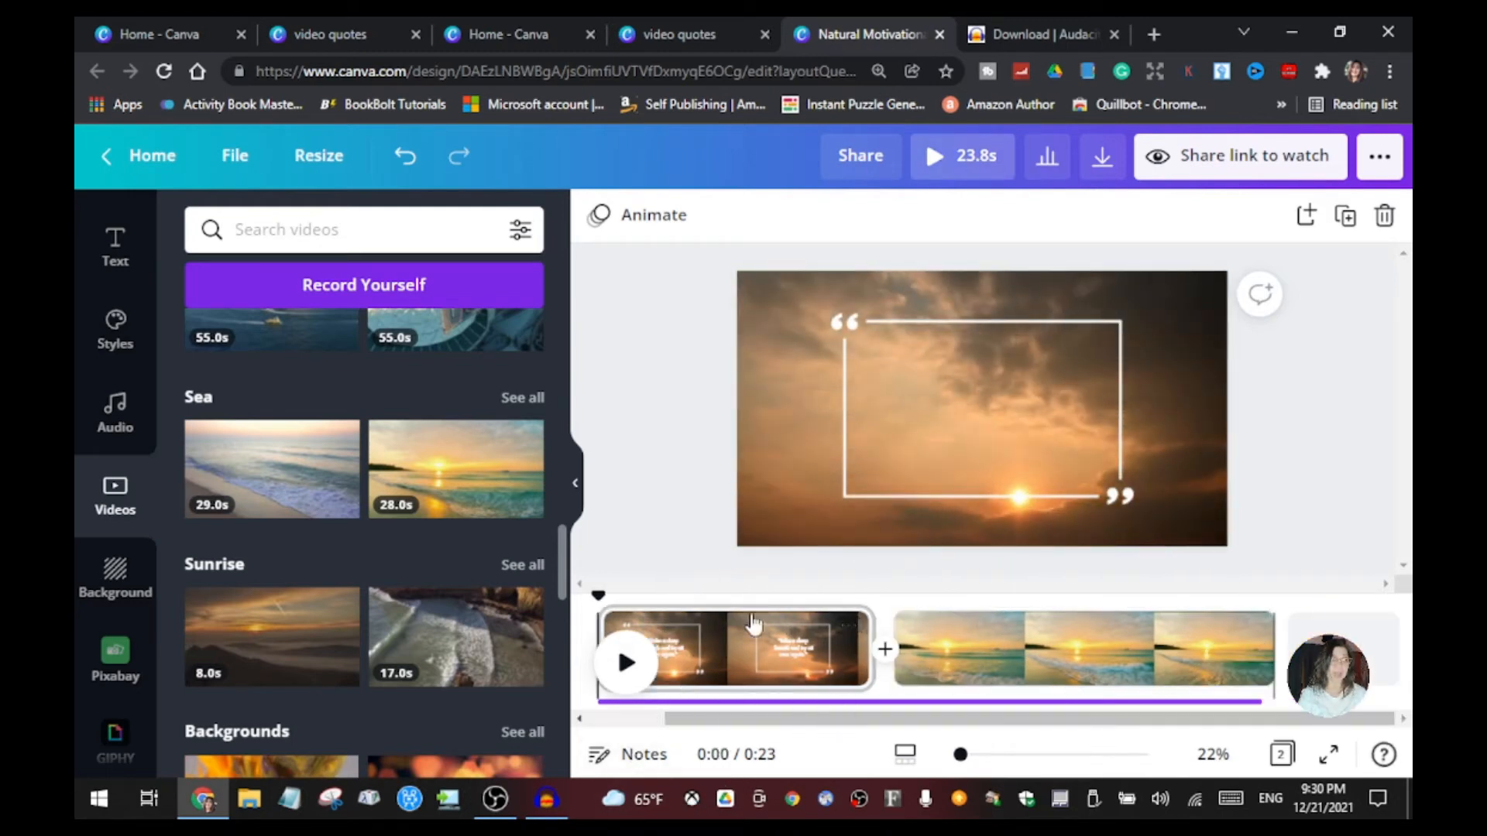
- Select the voice-over track on the timeline and set its volume to 96
{"action": "left_click", "coordinate": [822, 704]}
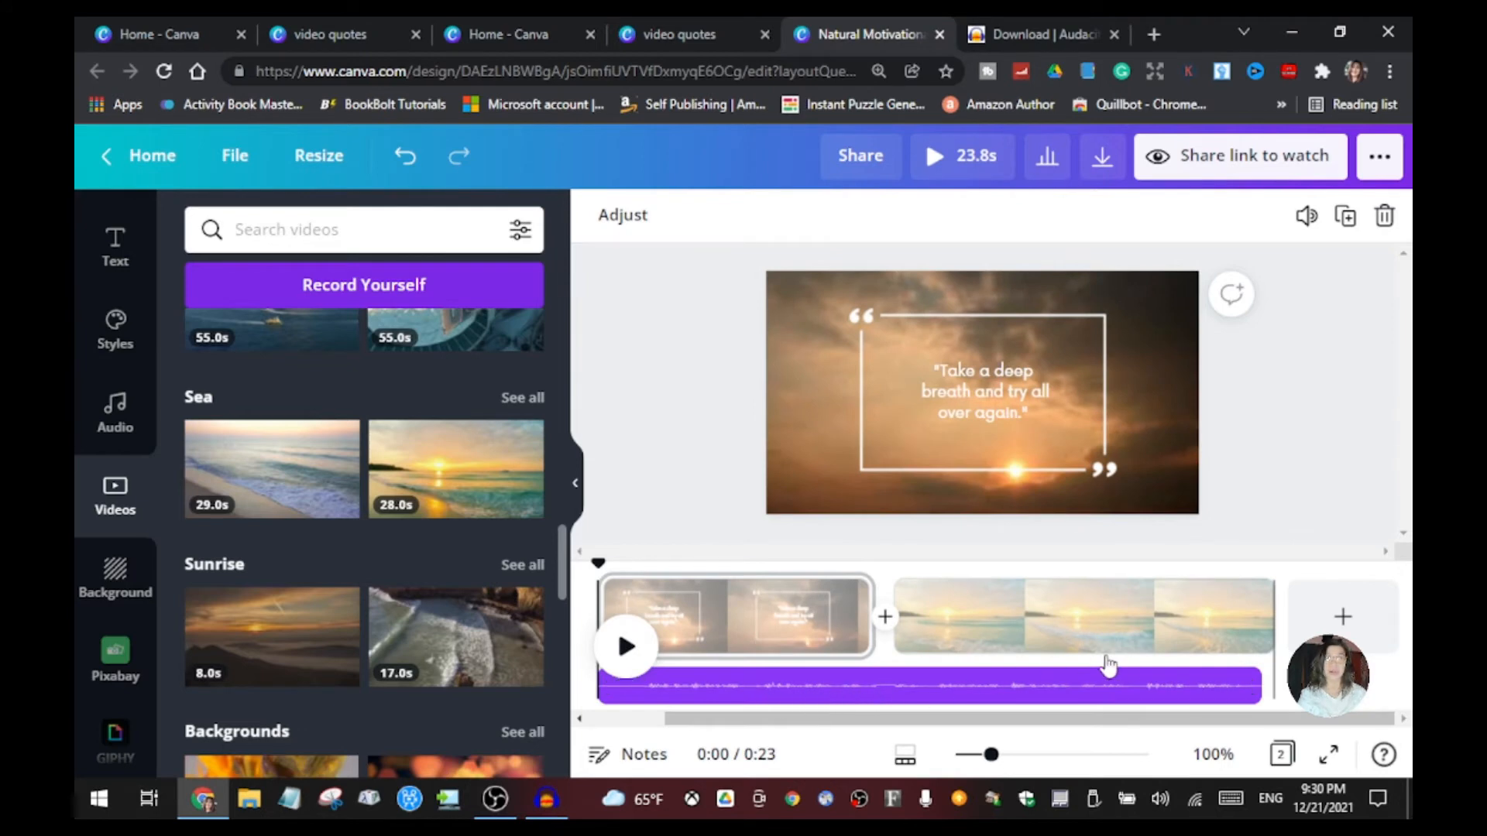
{"action": "left_click", "coordinate": [794, 701]}
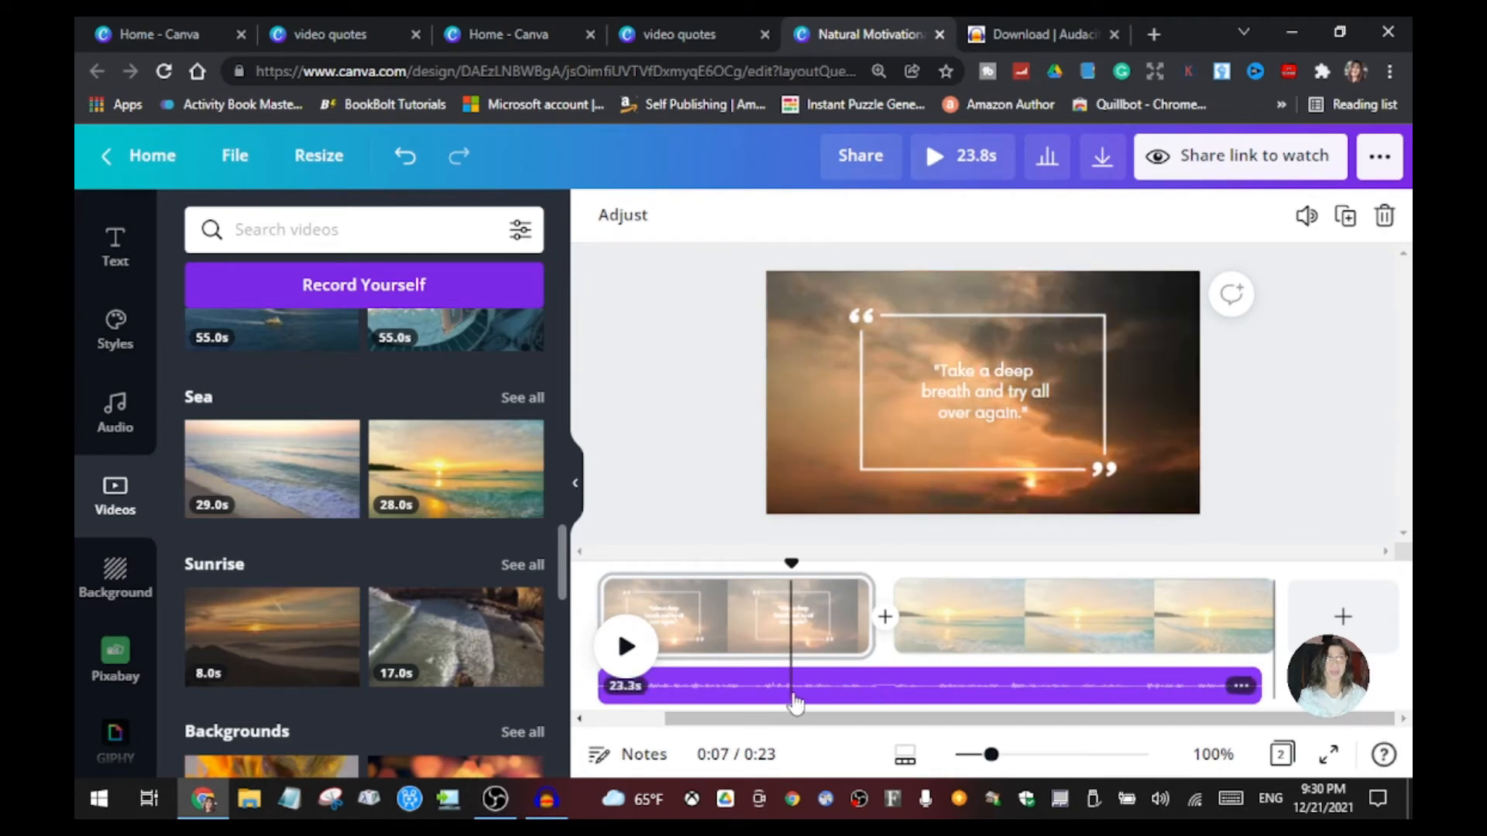
{"action": "left_click", "coordinate": [1240, 688]}
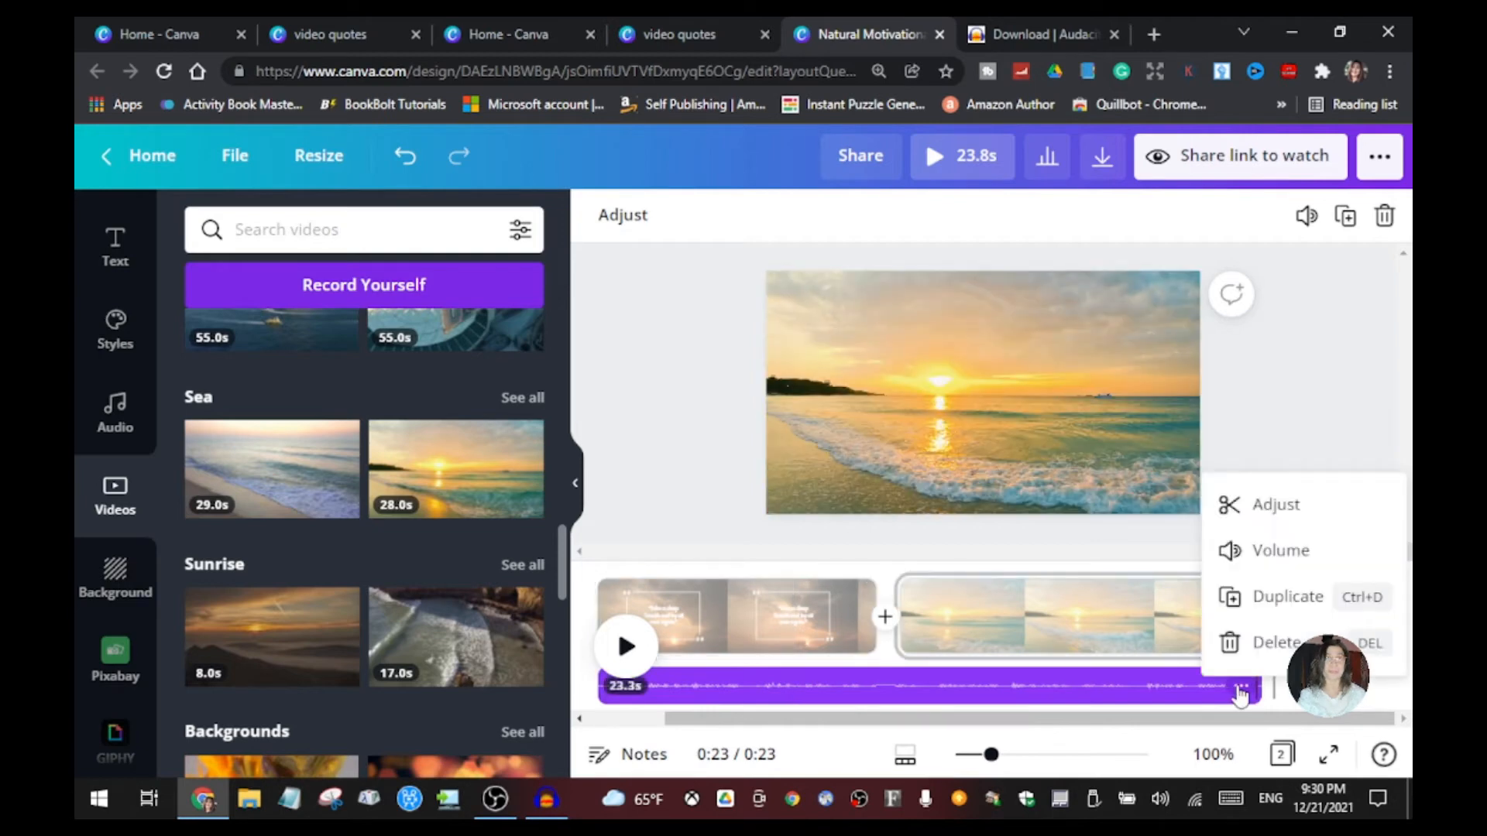
{"action": "left_click", "coordinate": [1274, 551]}
{"action": "left_click_drag", "start_coordinate": [1235, 284], "coordinate": [1237, 317]}
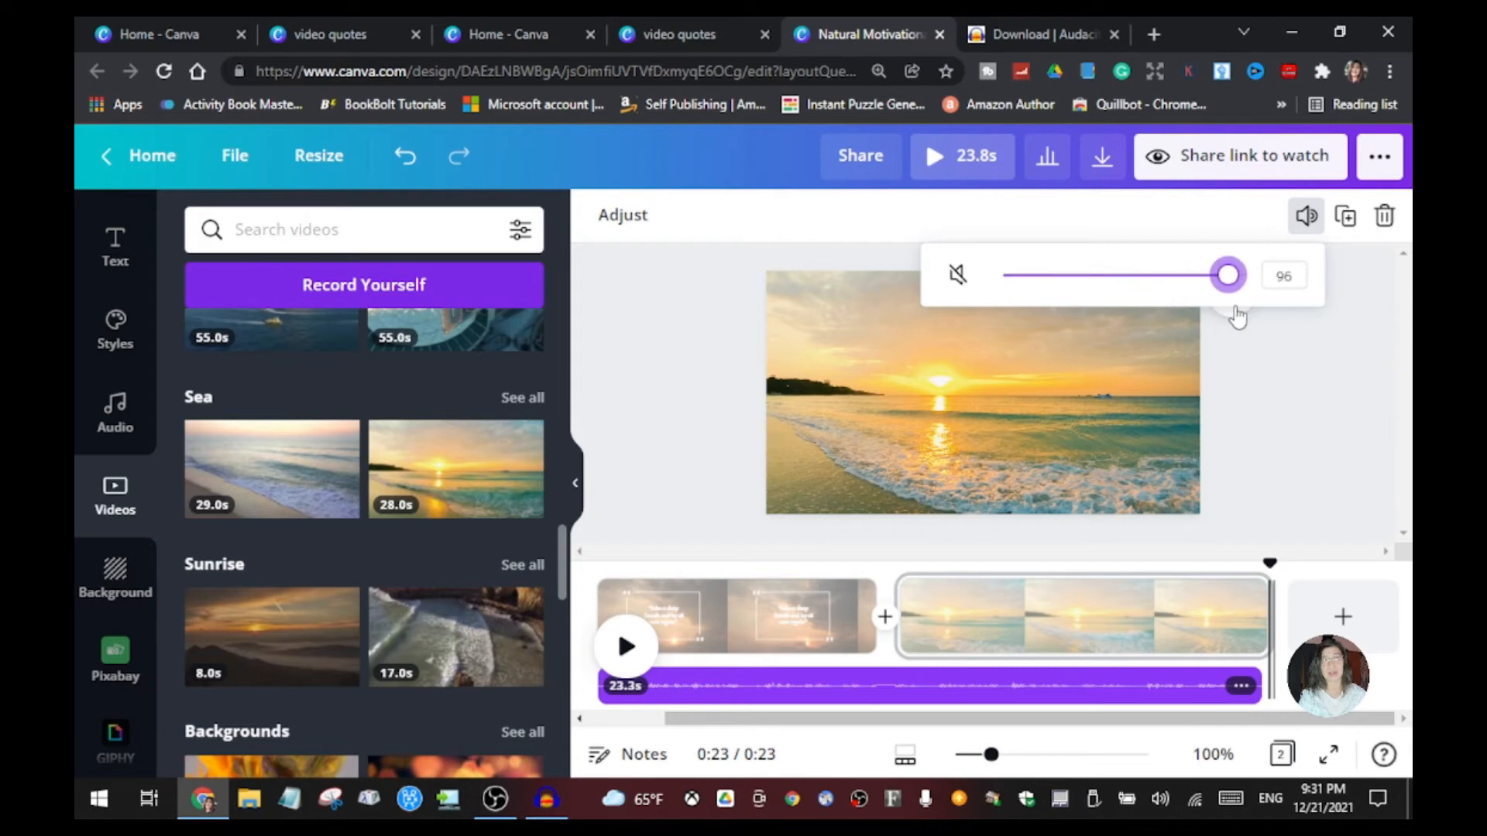
{"action": "left_click", "coordinate": [1331, 408]}
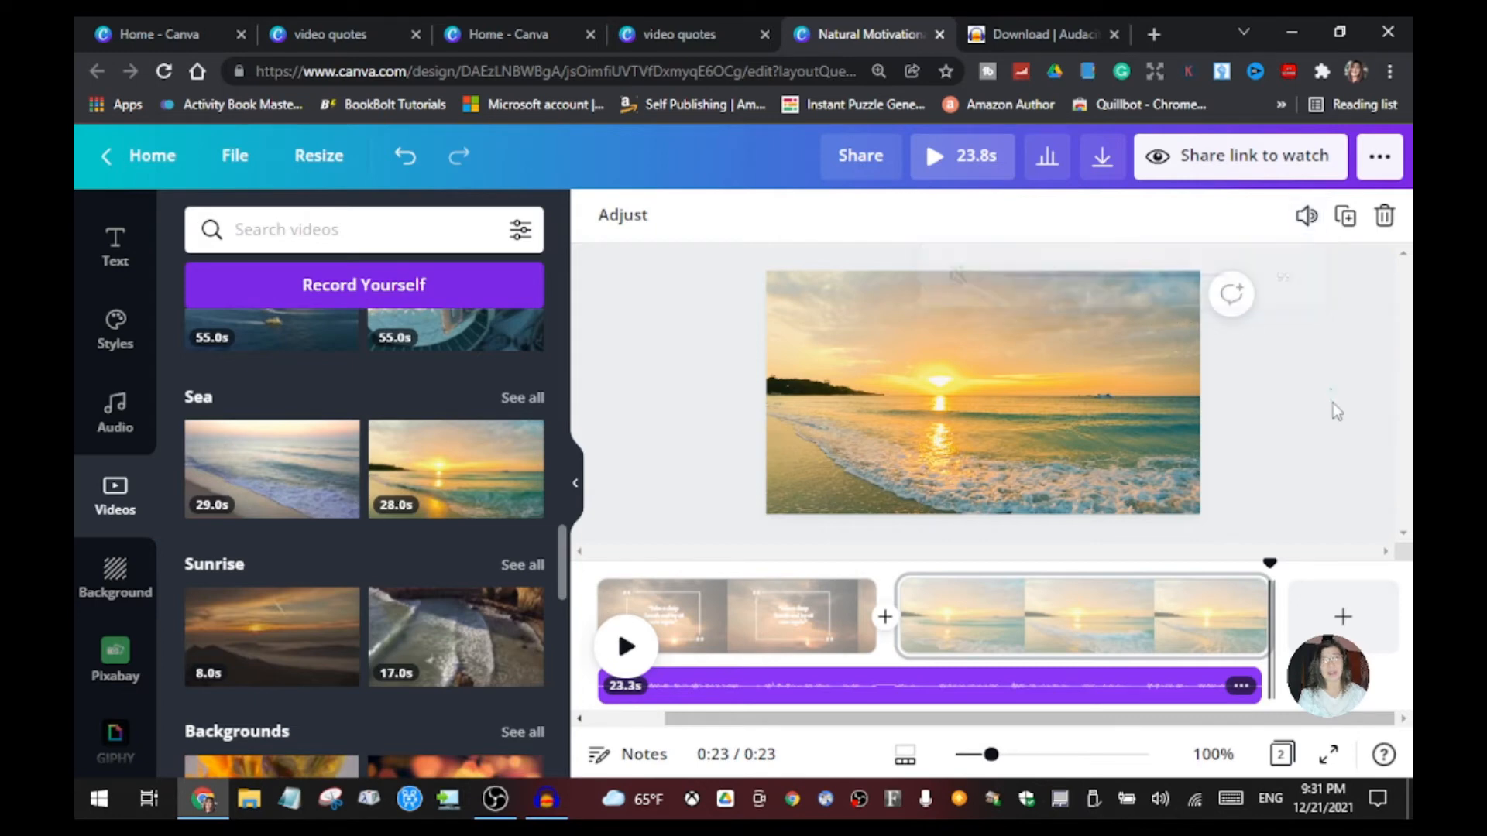
- Open the voice-over track's Adjust mode and preview the playback near the end of the timeline
{"action": "left_click", "coordinate": [1239, 697]}
{"action": "left_click", "coordinate": [1243, 689]}
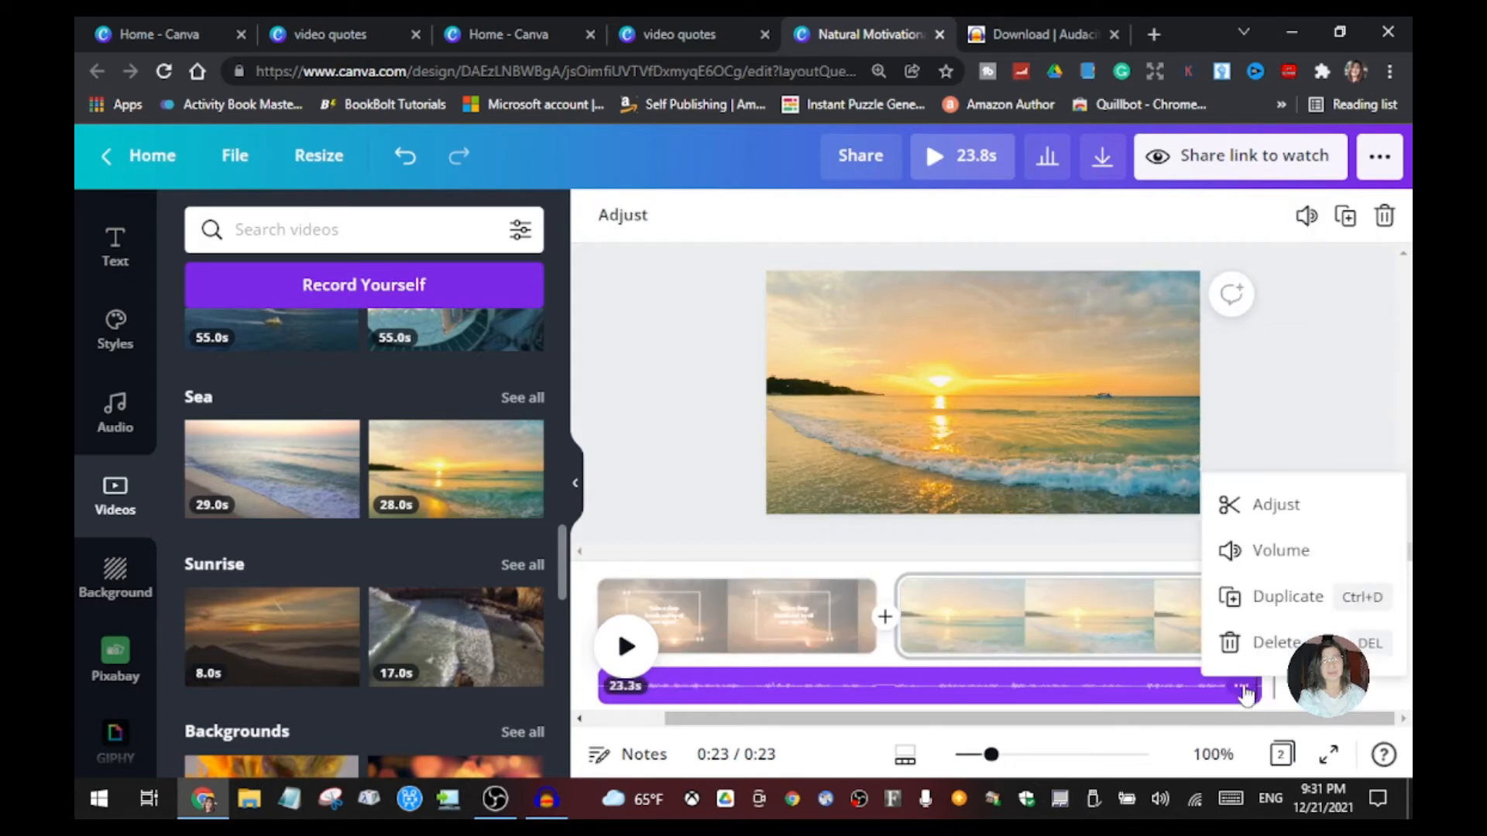
{"action": "left_click", "coordinate": [1276, 507]}
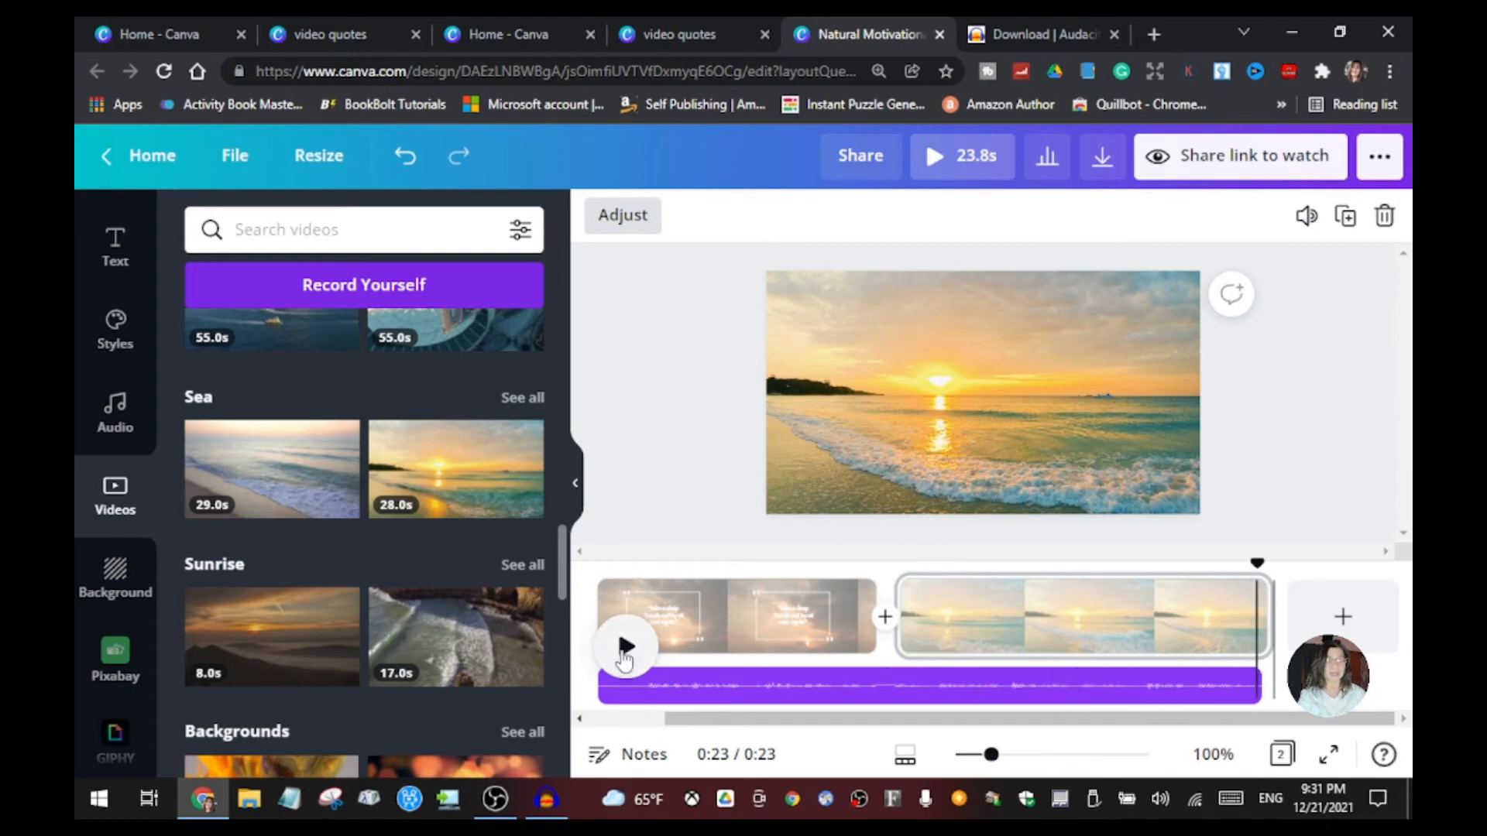
{"action": "left_click", "coordinate": [625, 648]}
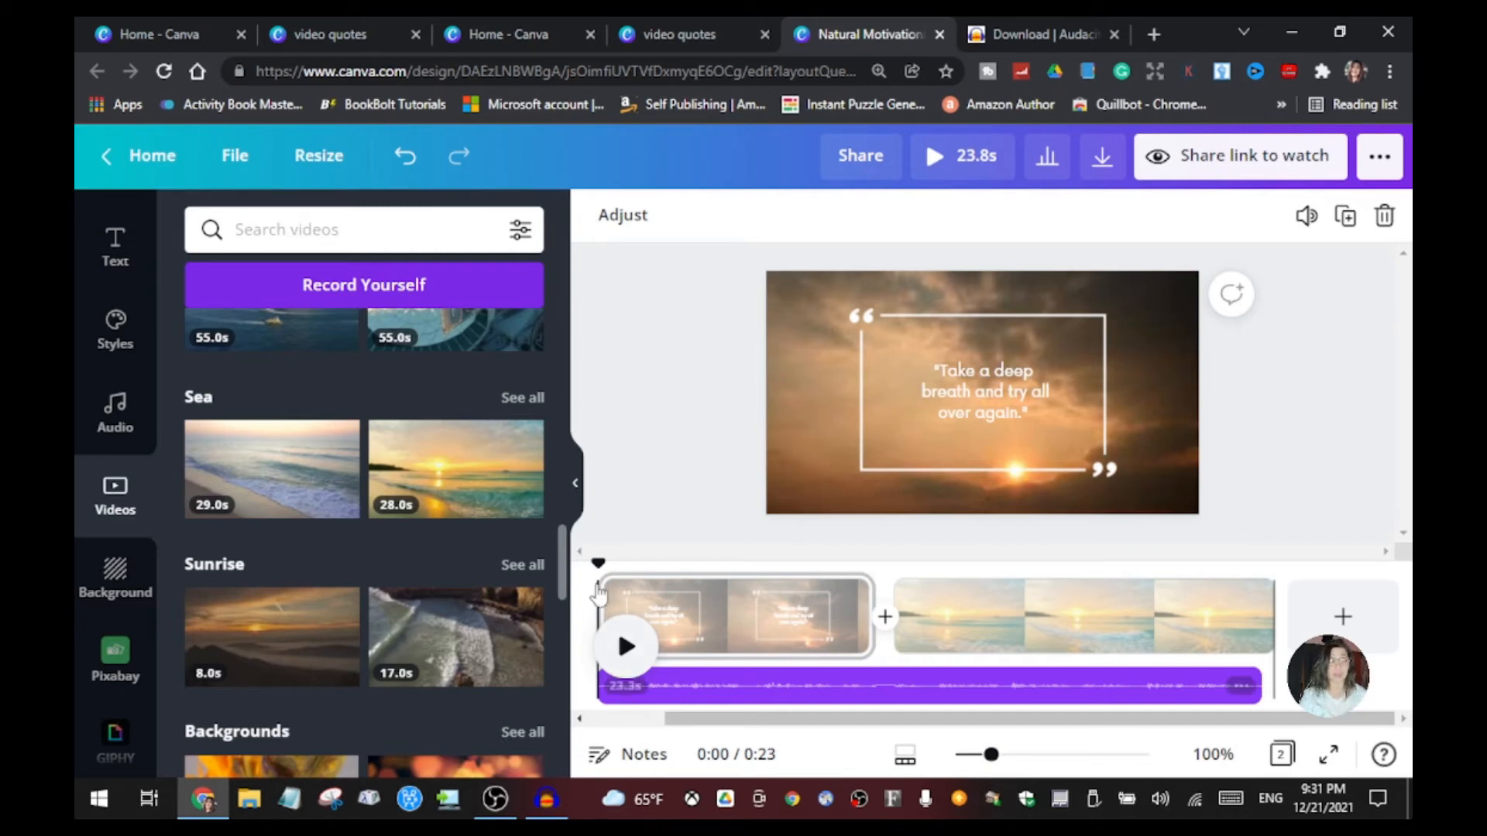
- Delete the "Take a deep breath" quote text and its quotation-mark frame from the first page
{"action": "left_click", "coordinate": [960, 397]}
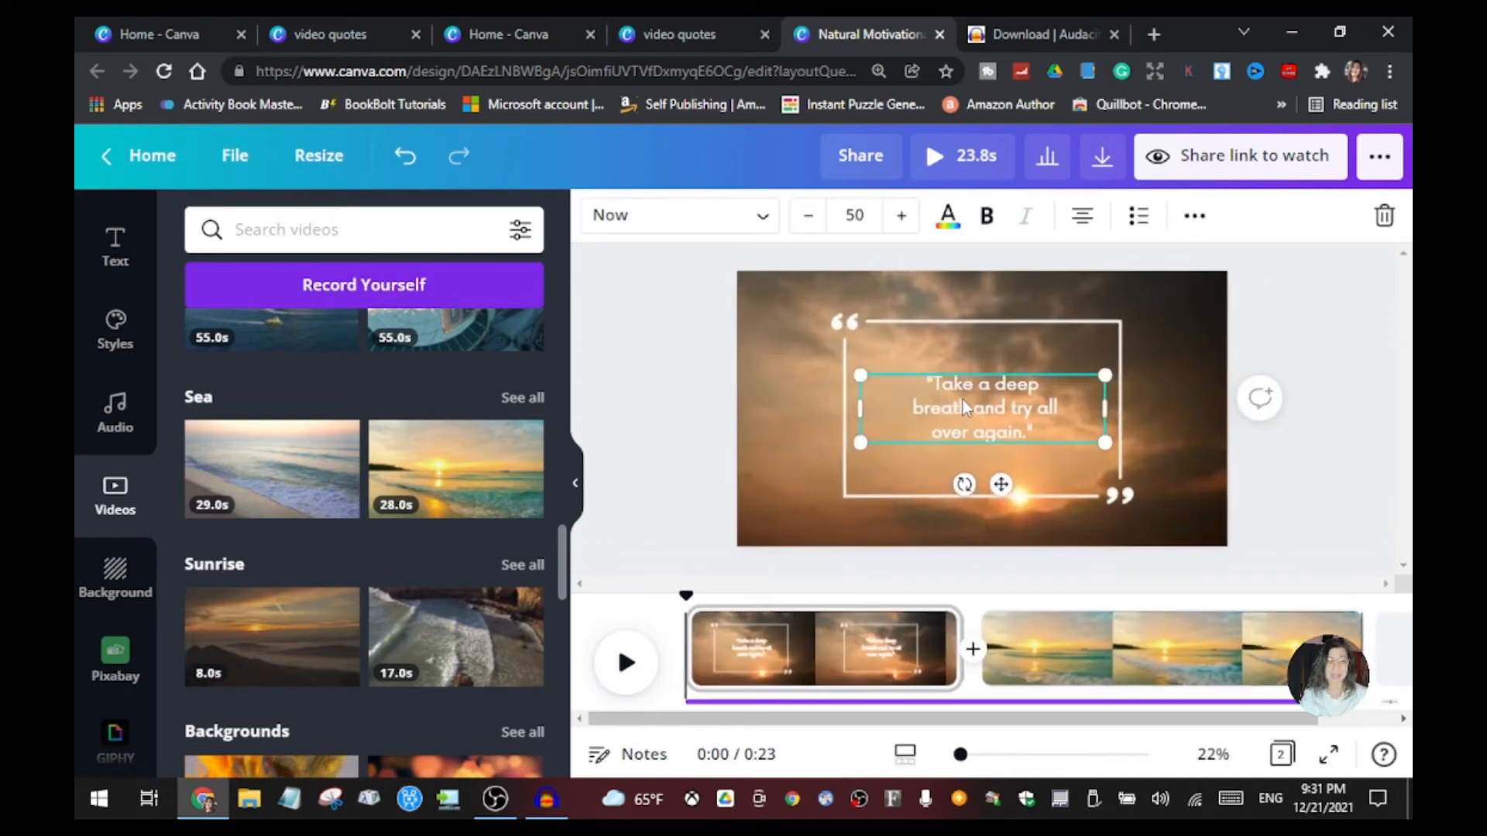
{"action": "key", "text": "Delete"}
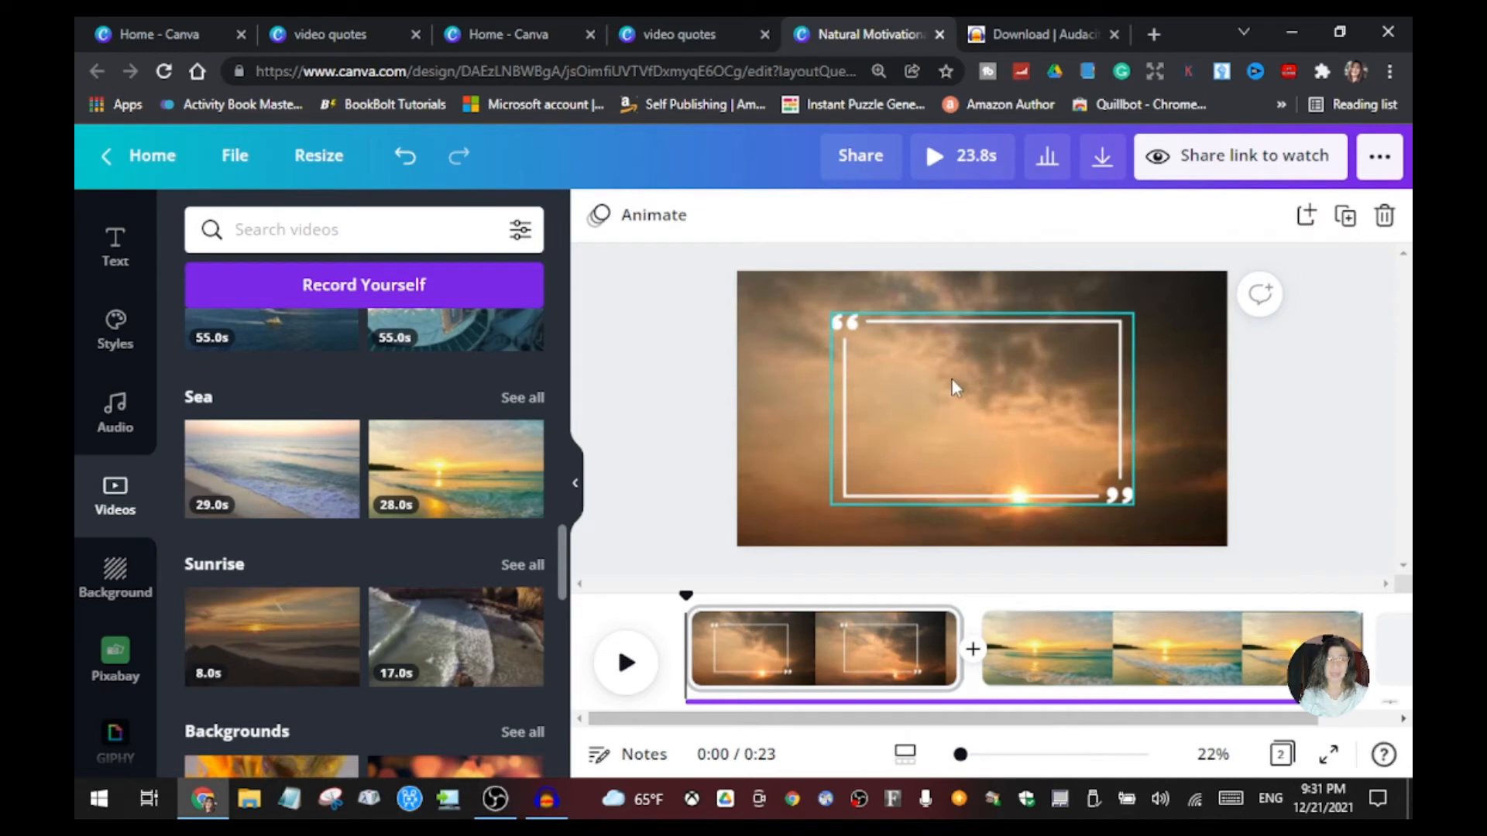
{"action": "left_click", "coordinate": [960, 391]}
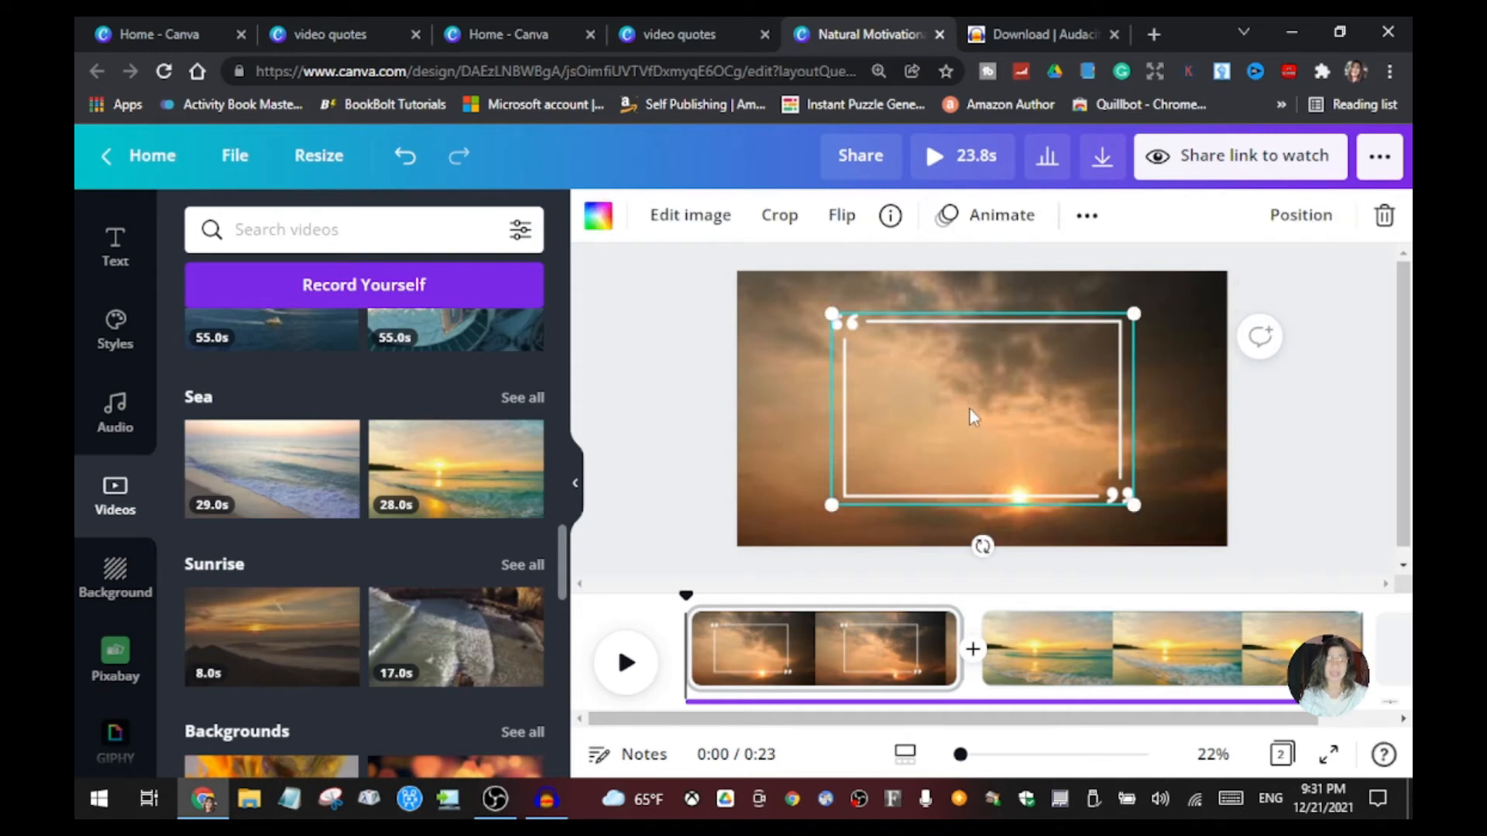
{"action": "key", "text": "Delete"}
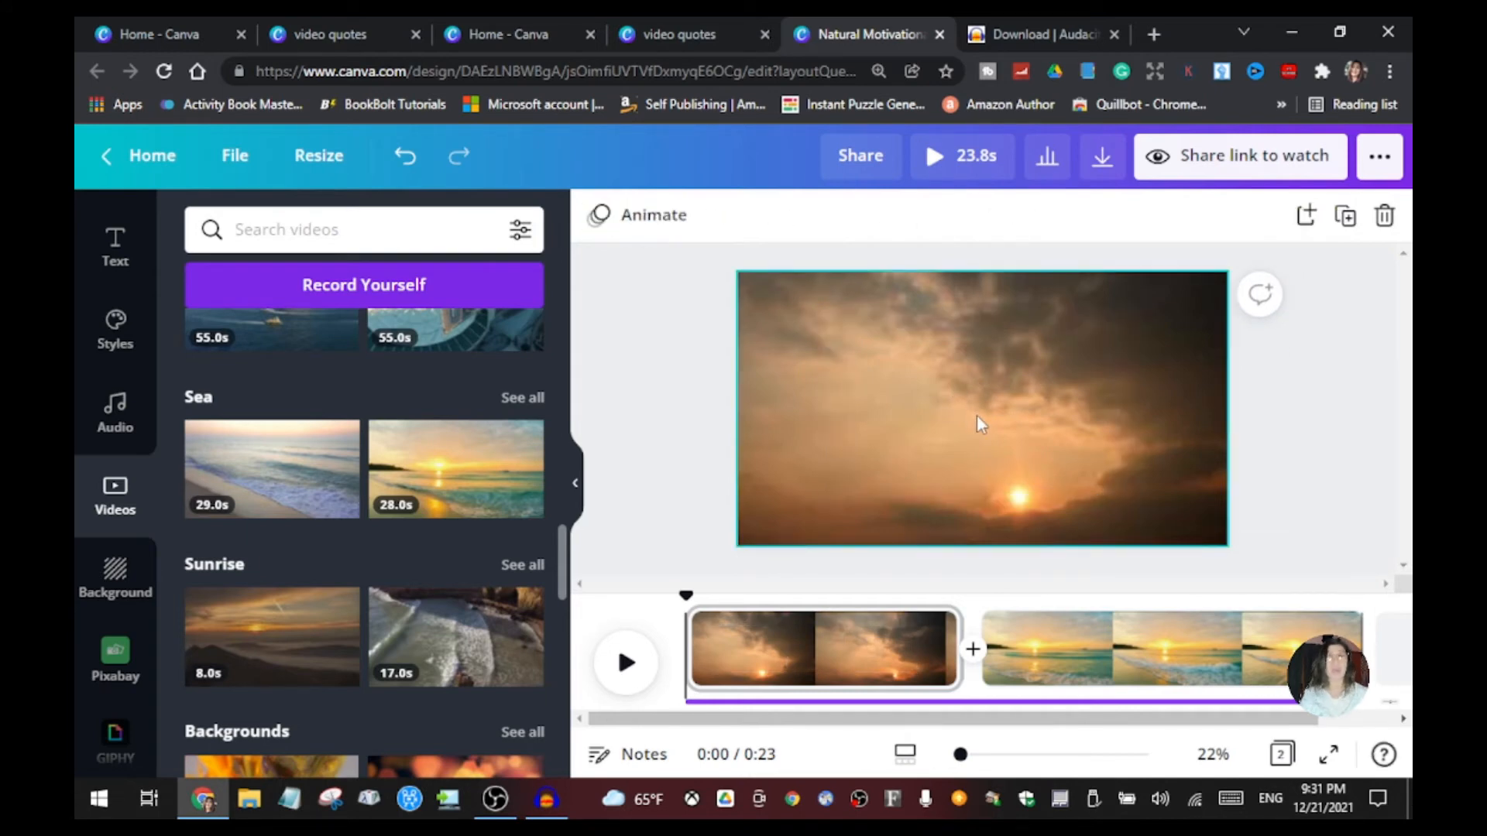
- Add a heading to the sunset page reading "I am grateful for the gifts"
{"action": "left_click", "coordinate": [941, 381]}
{"action": "scroll", "coordinate": [116, 666], "scroll_direction": "down", "scroll_amount": 5}
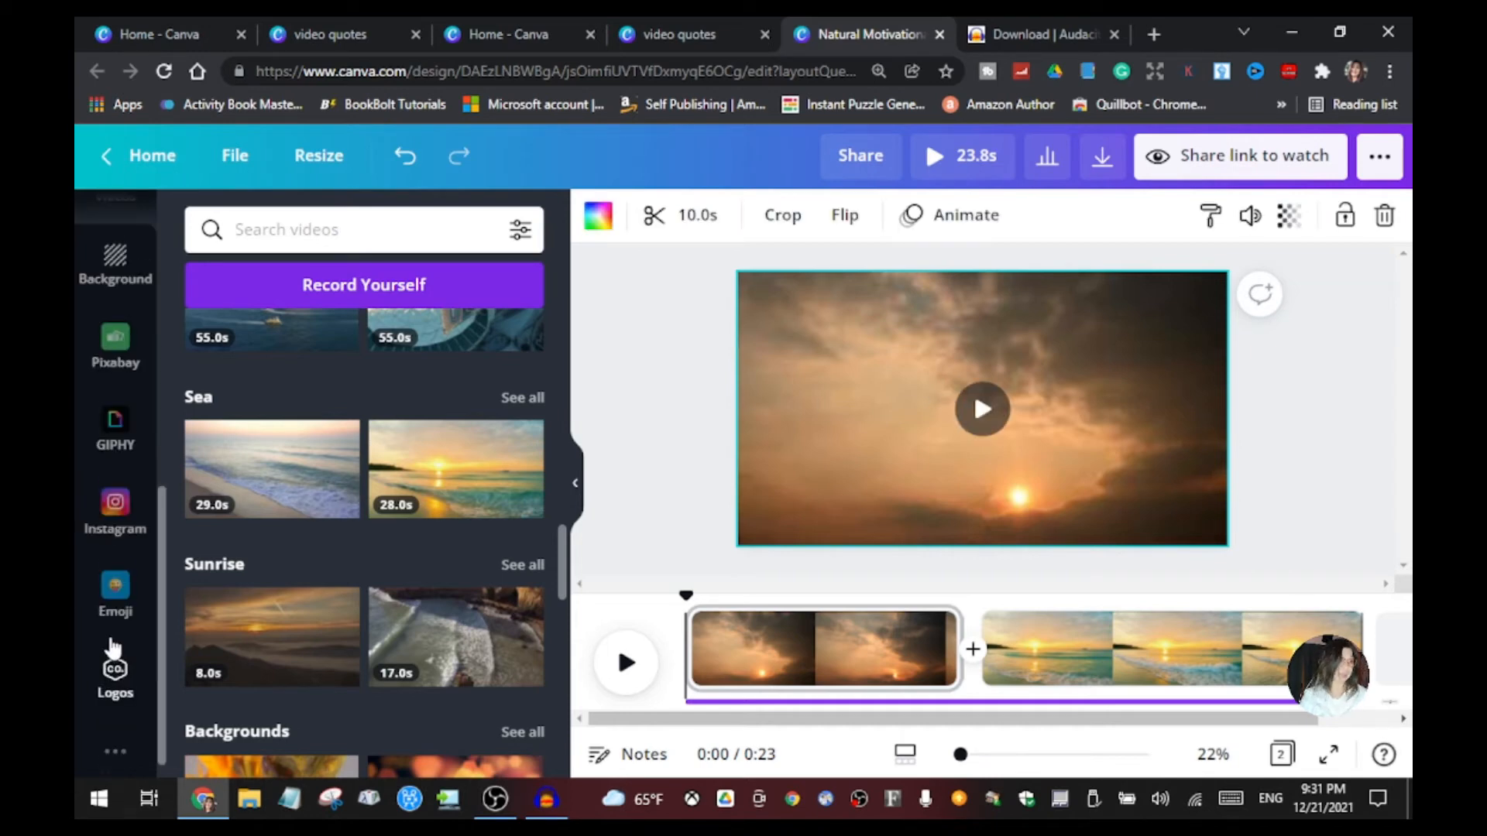
{"action": "scroll", "coordinate": [116, 655], "scroll_direction": "up", "scroll_amount": 5}
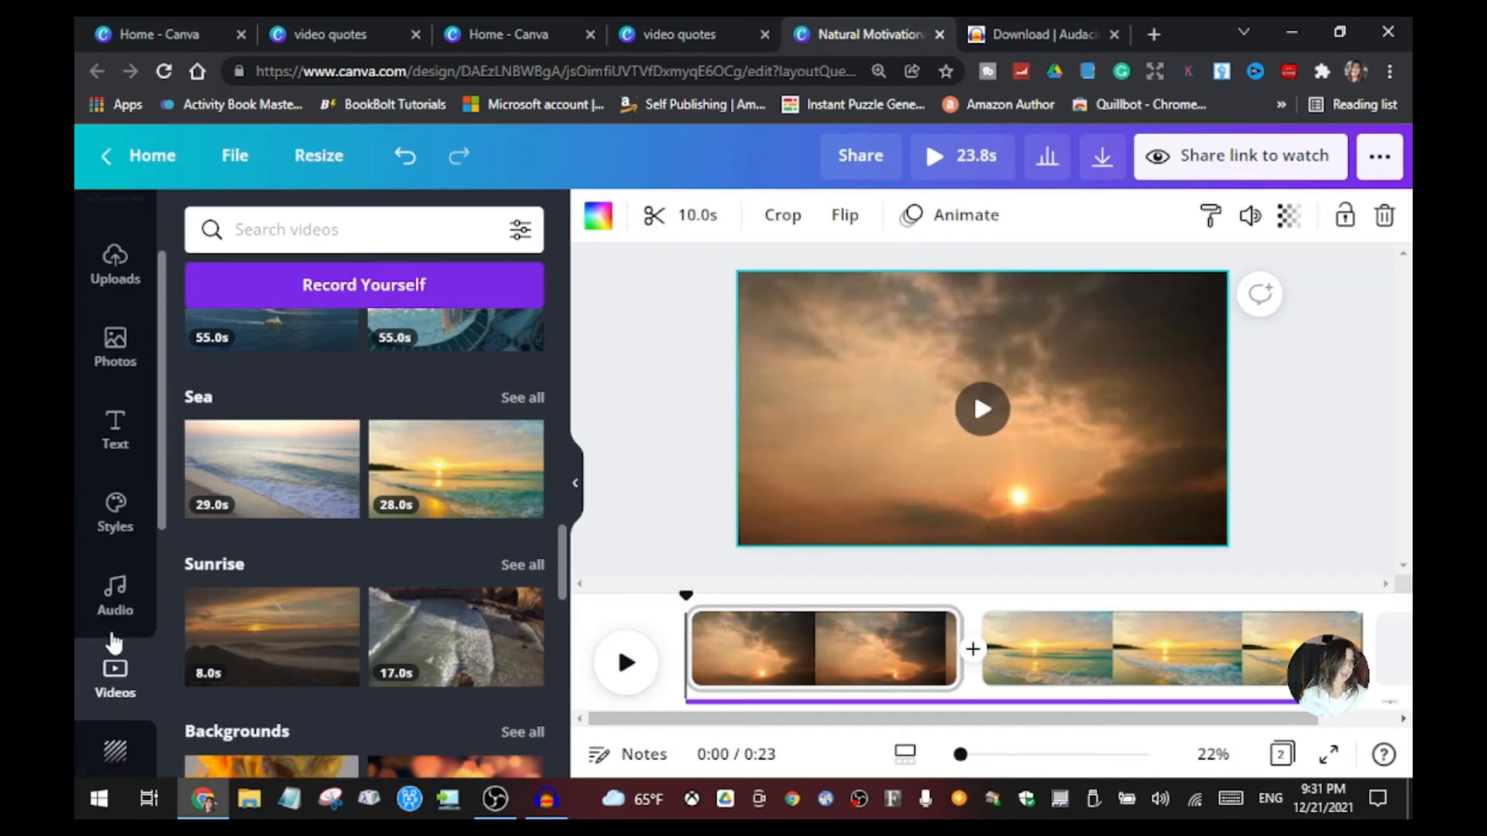
{"action": "left_click", "coordinate": [116, 439]}
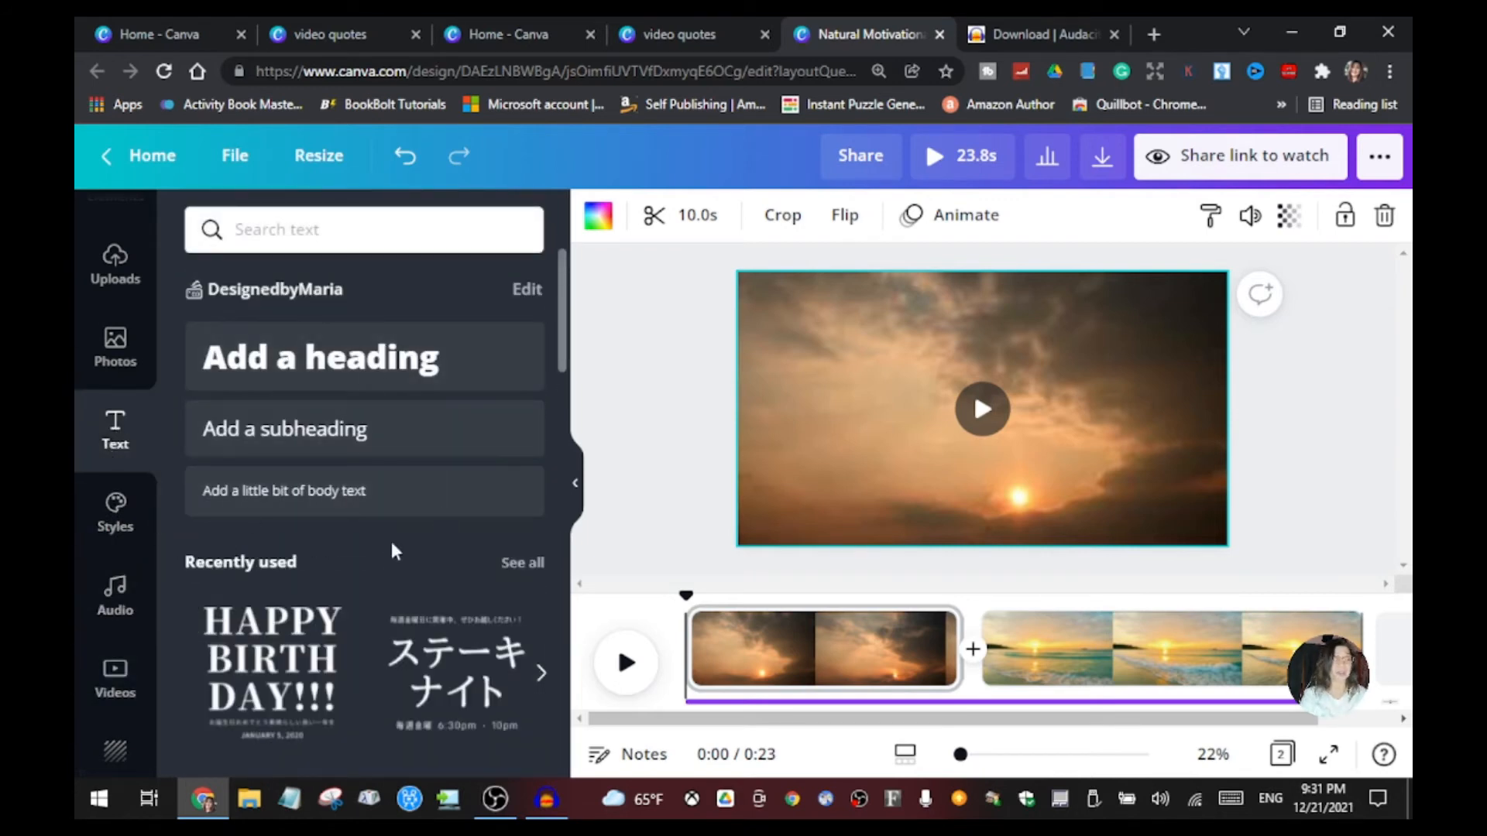
{"action": "left_click", "coordinate": [336, 364]}
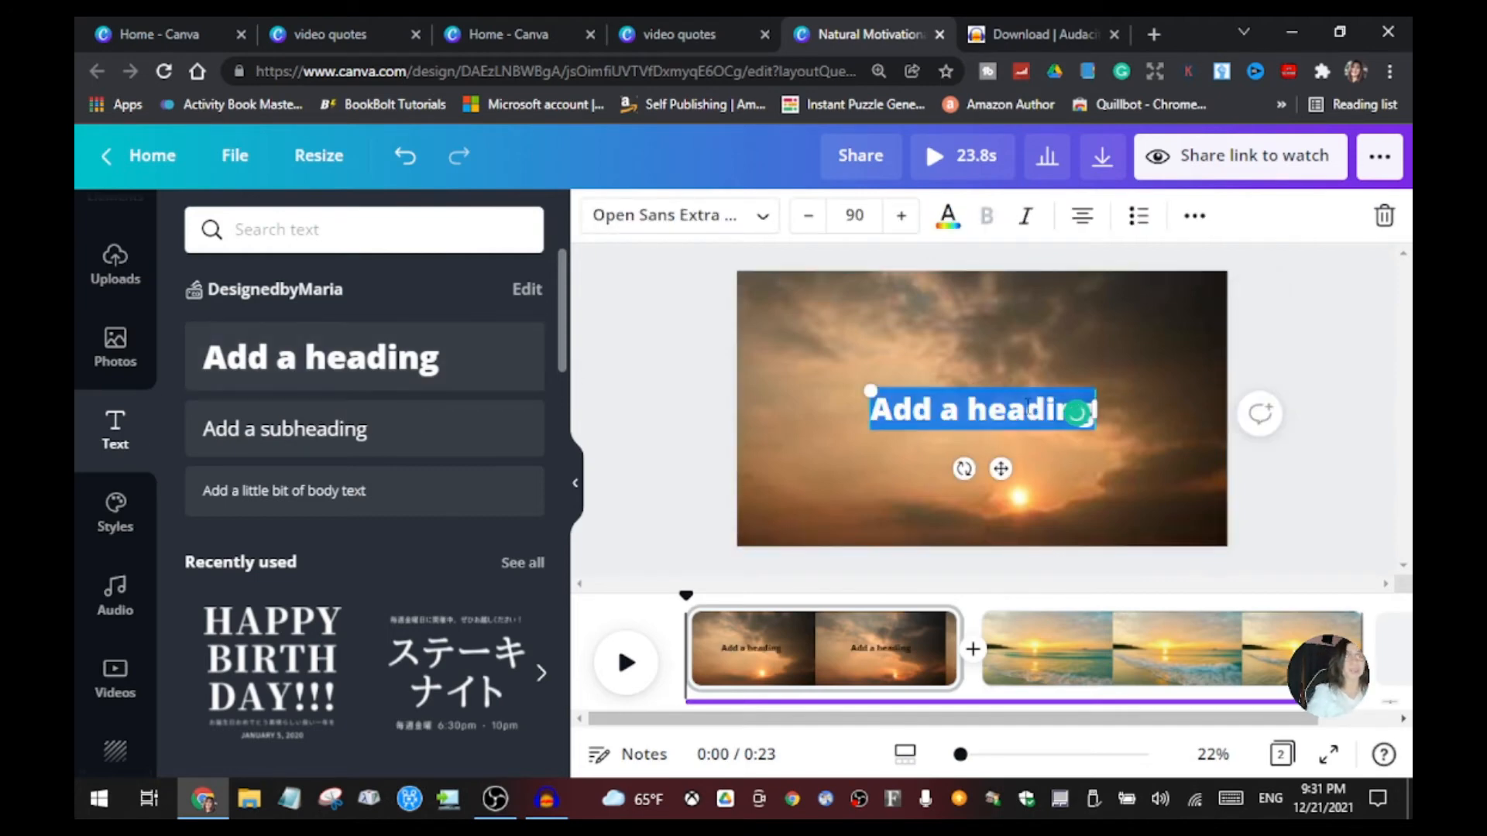
{"action": "key", "text": "BackSpace"}
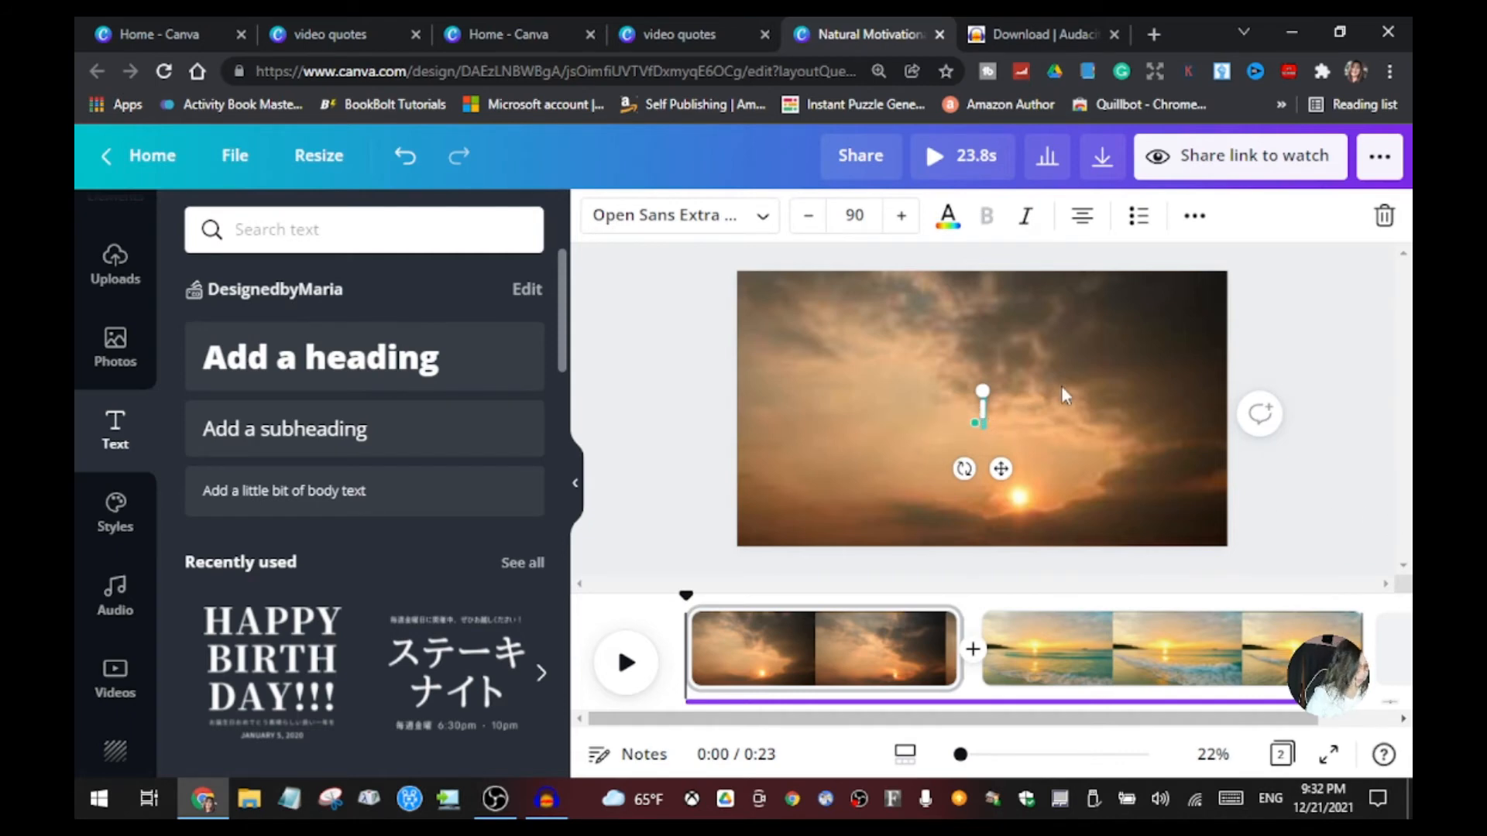
{"action": "type", "text": "I am grateful"}
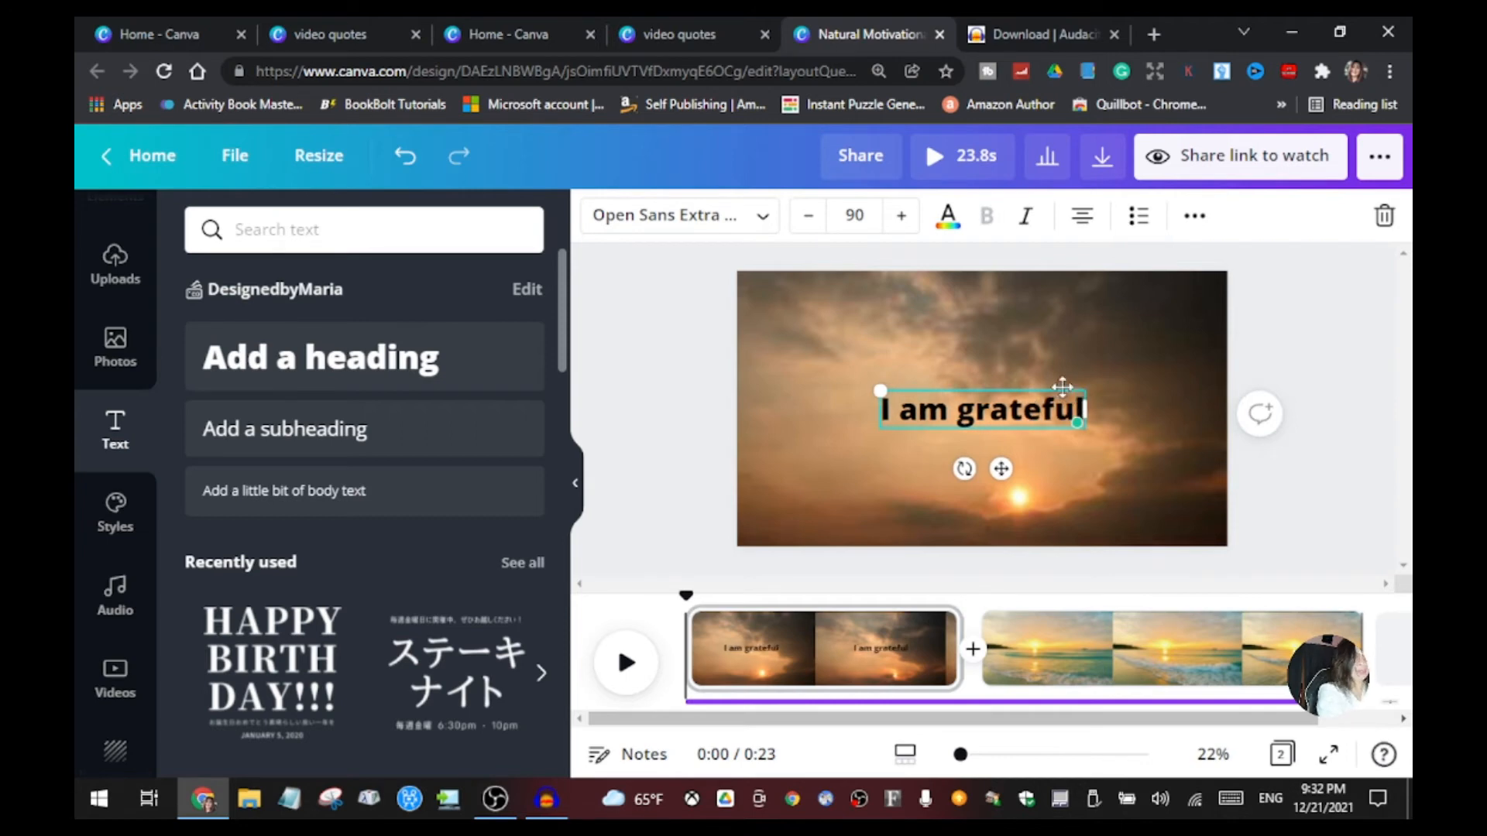
{"action": "type", "text": " for t"}
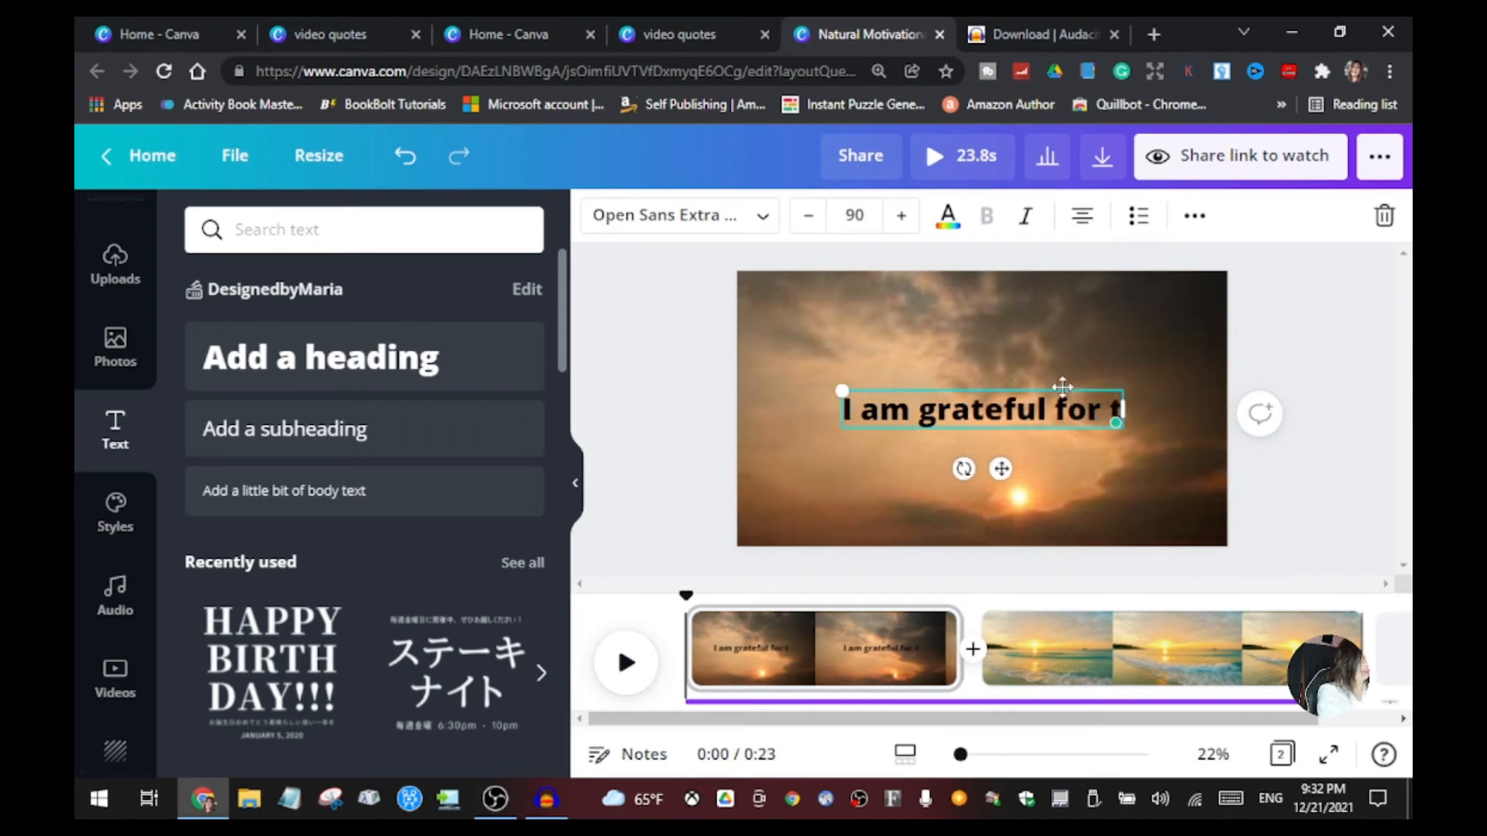
{"action": "type", "text": "he gifts"}
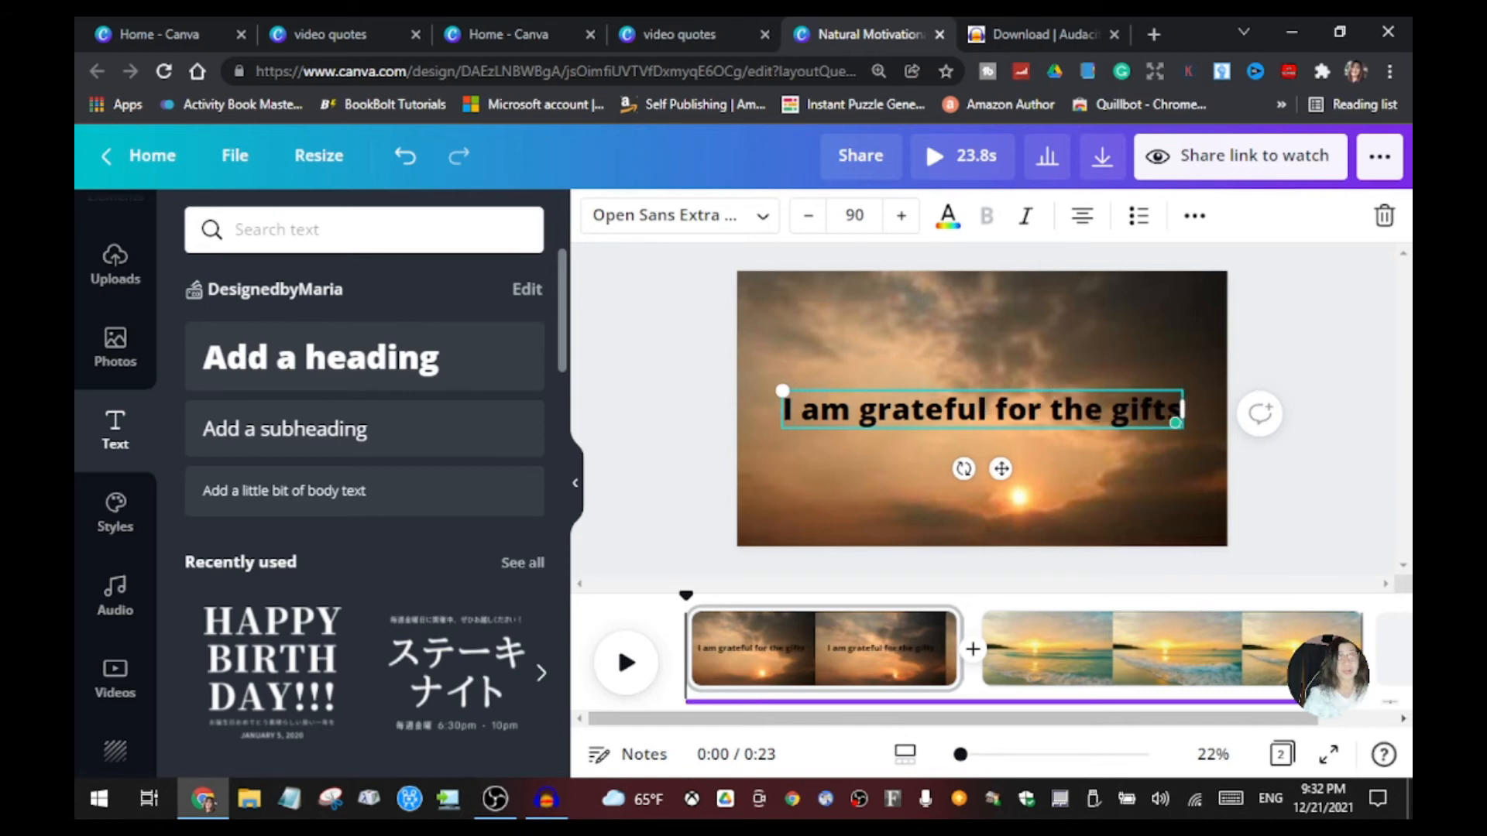
- Set the heading's font to More Sugar and move the heading slightly higher on the page
{"action": "left_click_drag", "start_coordinate": [1095, 430], "coordinate": [1060, 420]}
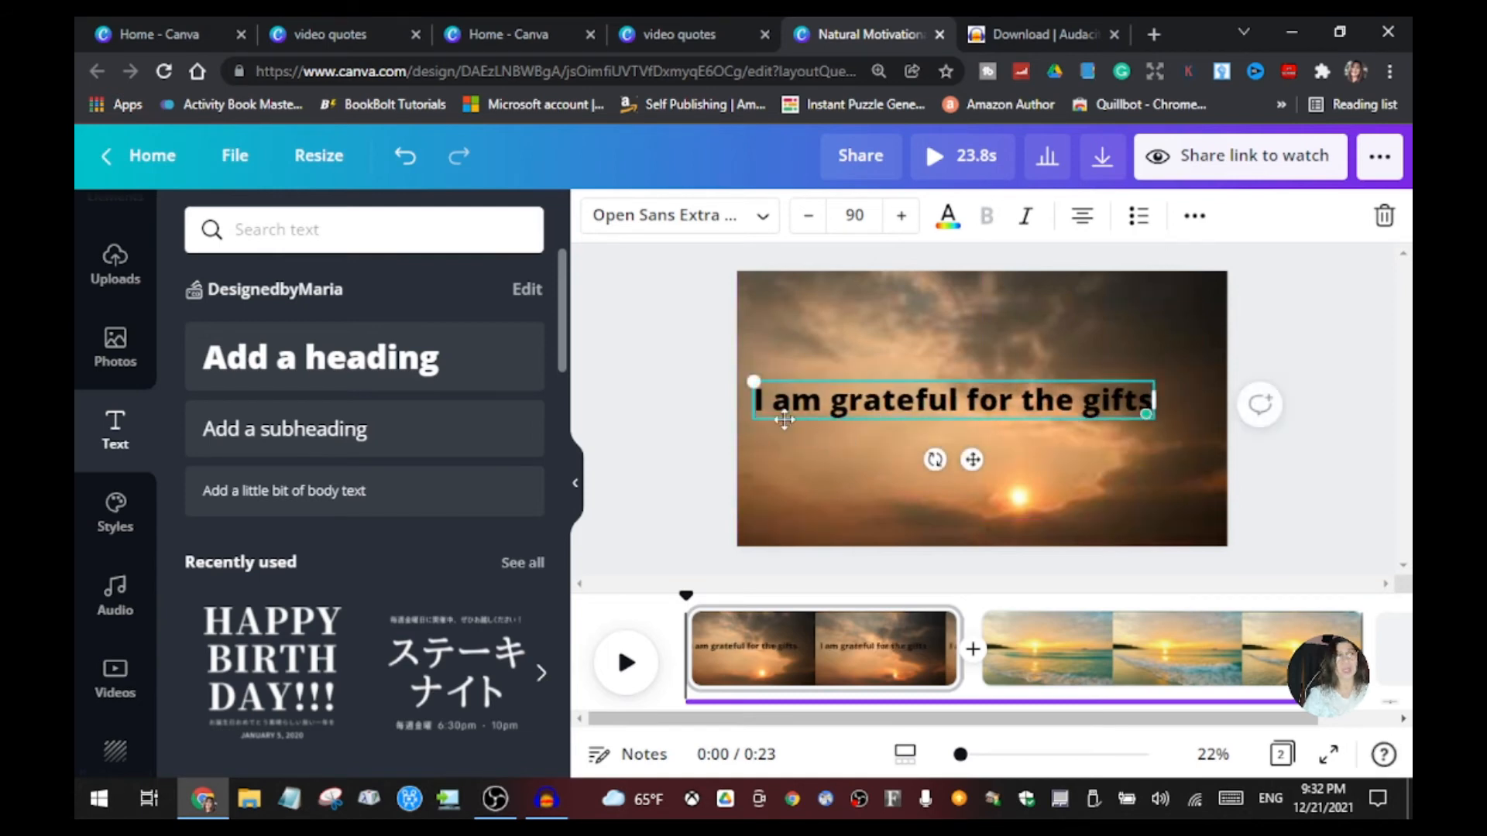
{"action": "left_click", "coordinate": [763, 218]}
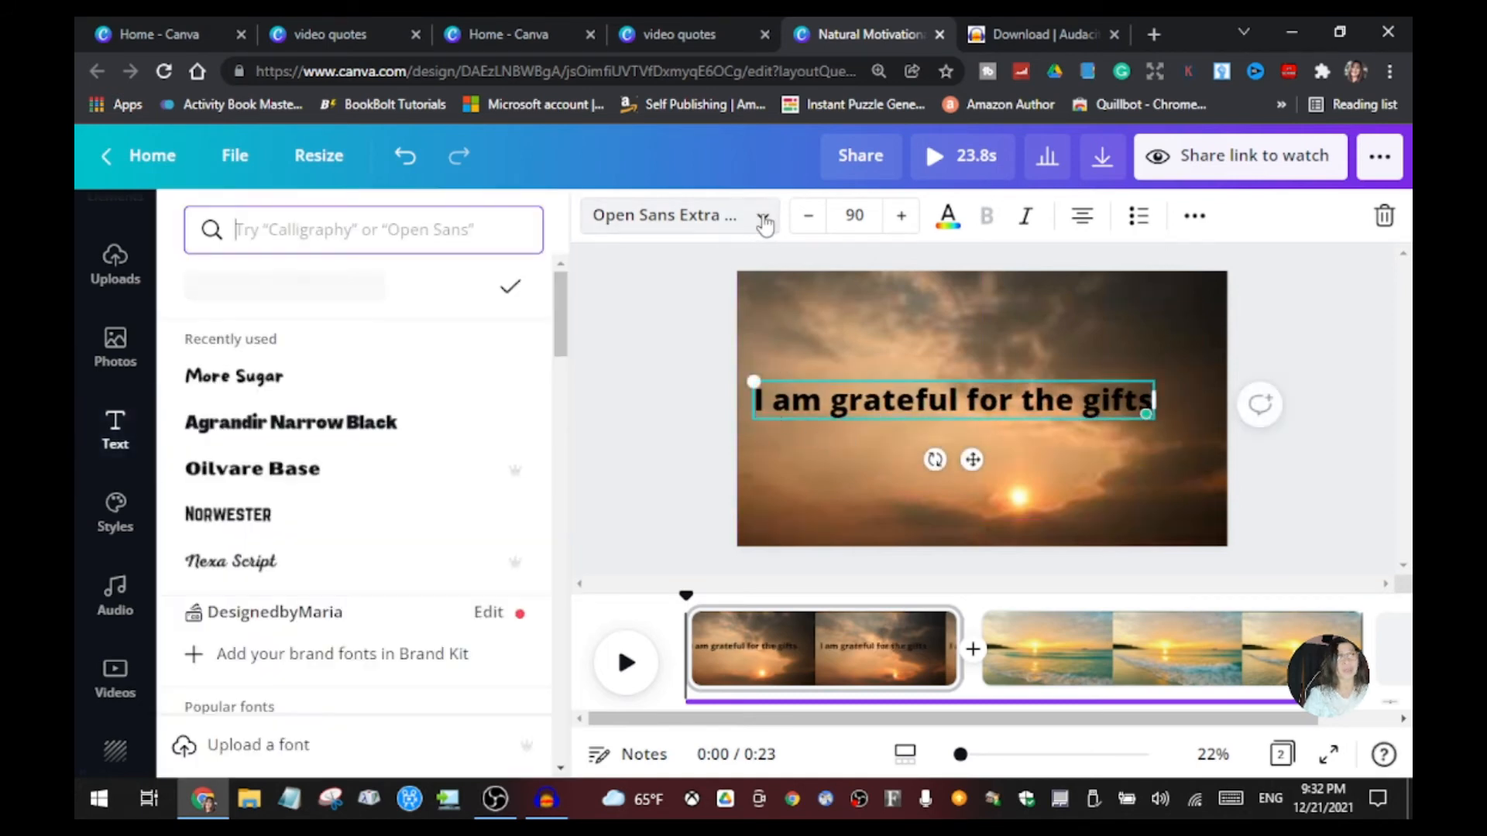
{"action": "left_click", "coordinate": [313, 391]}
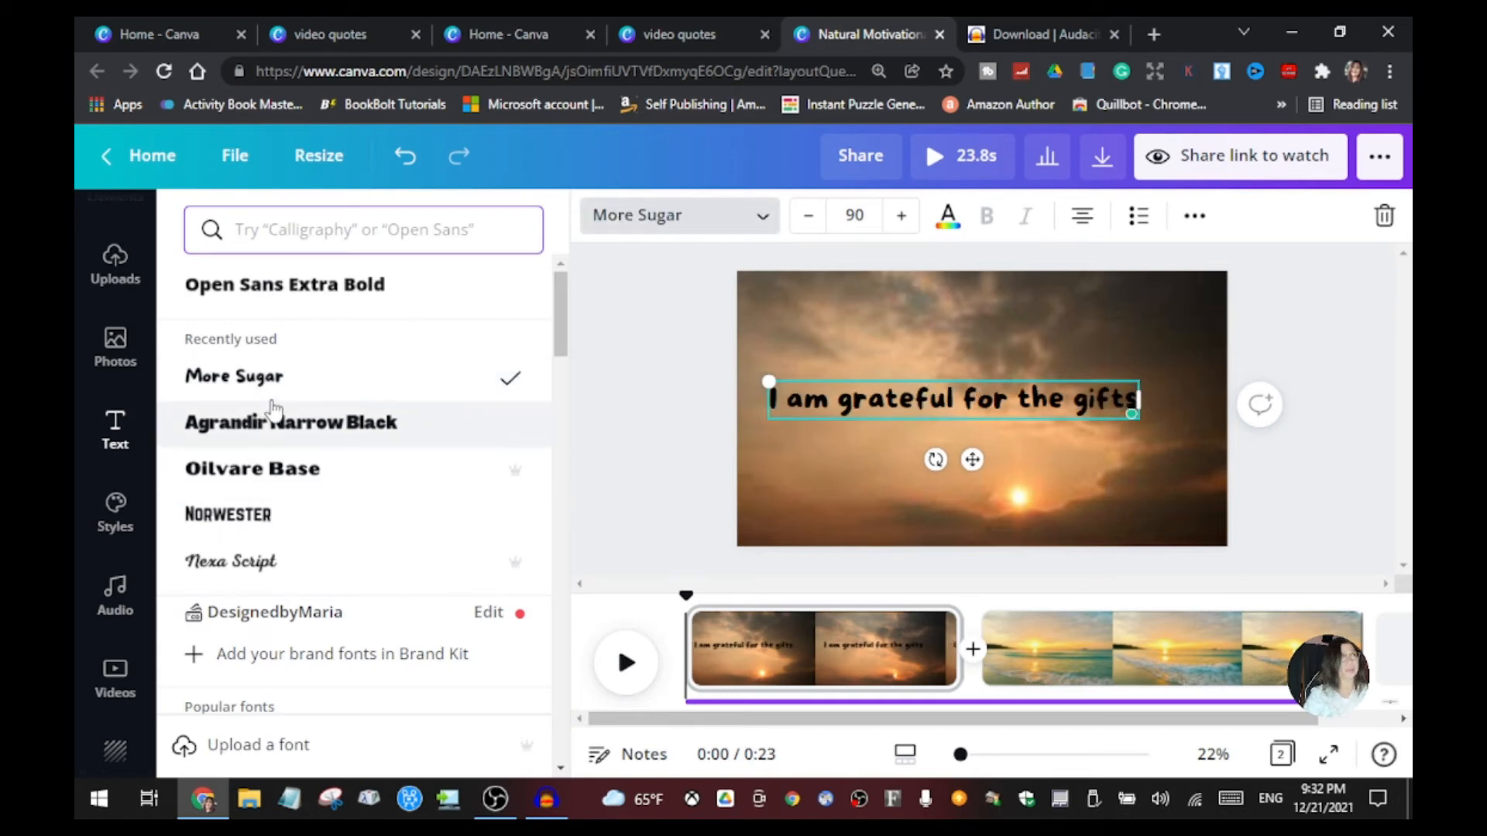
{"action": "scroll", "coordinate": [315, 581], "scroll_direction": "down", "scroll_amount": 6}
{"action": "scroll", "coordinate": [331, 619], "scroll_direction": "down", "scroll_amount": 5}
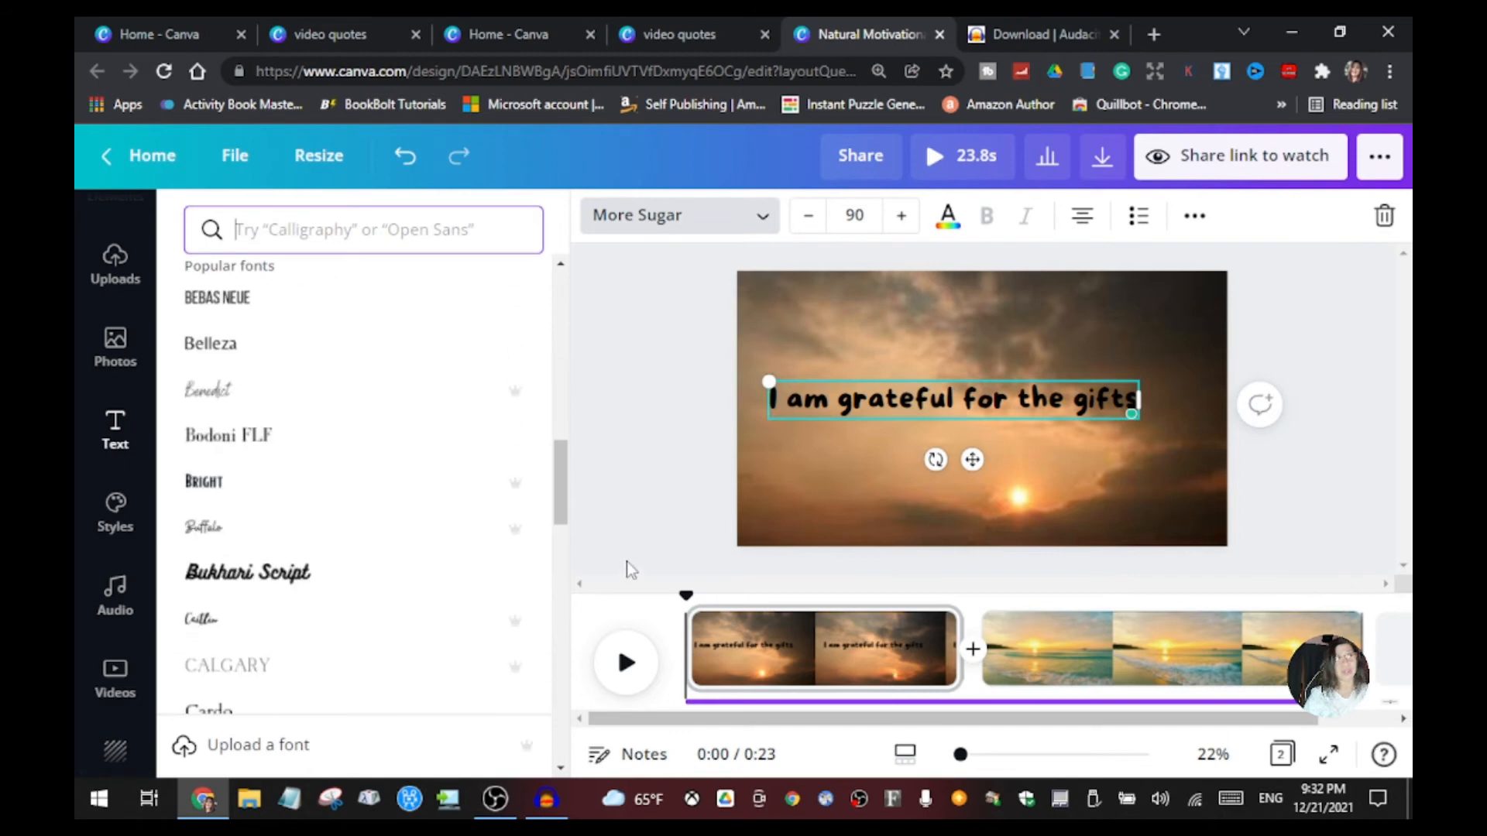
{"action": "left_click_drag", "start_coordinate": [961, 464], "coordinate": [973, 464]}
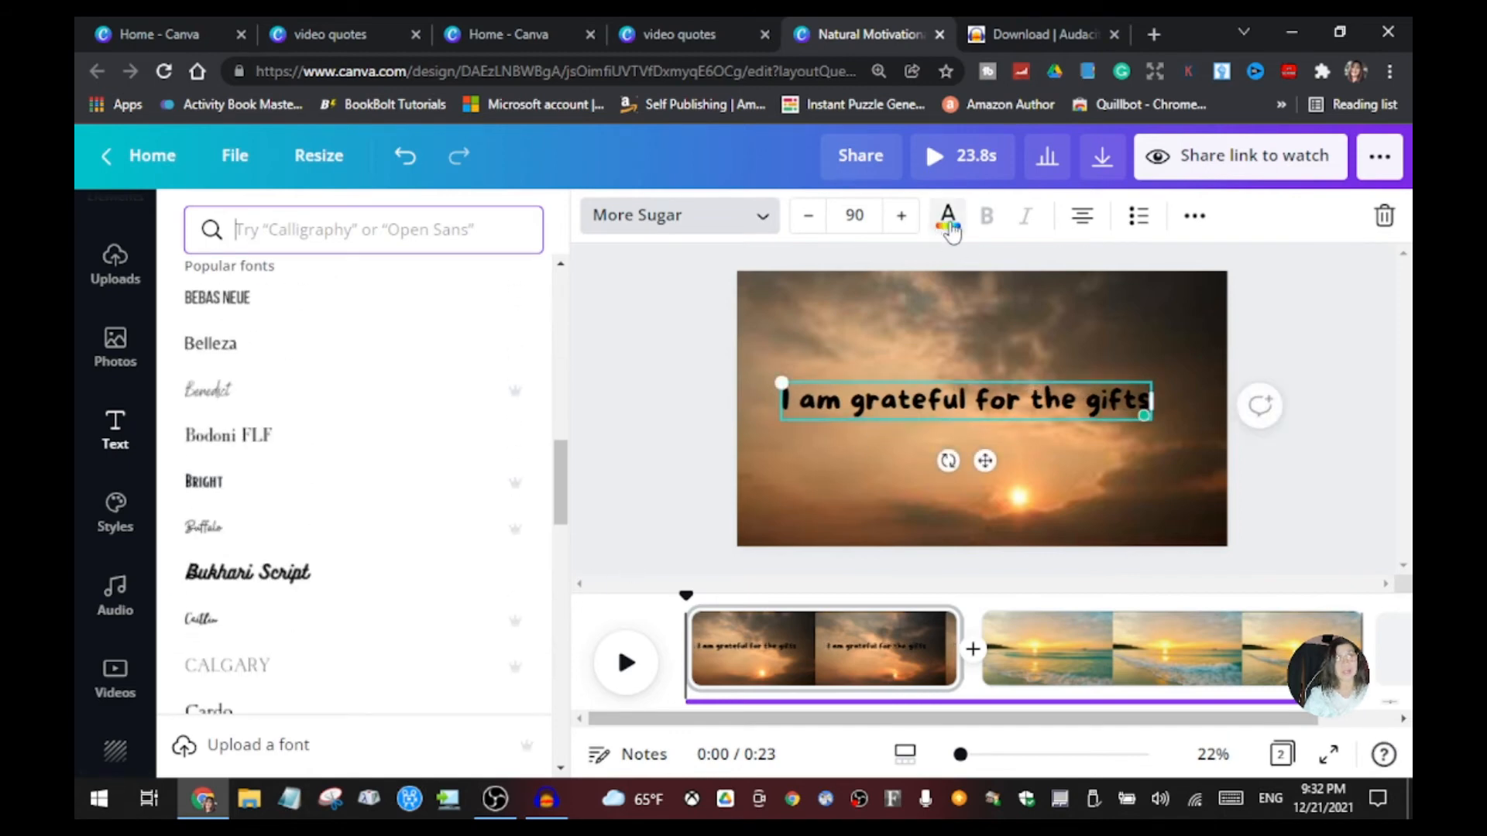
- Change the heading's text colour to white from the default colours
{"action": "left_click", "coordinate": [947, 217]}
{"action": "scroll", "coordinate": [327, 486], "scroll_direction": "down", "scroll_amount": 8}
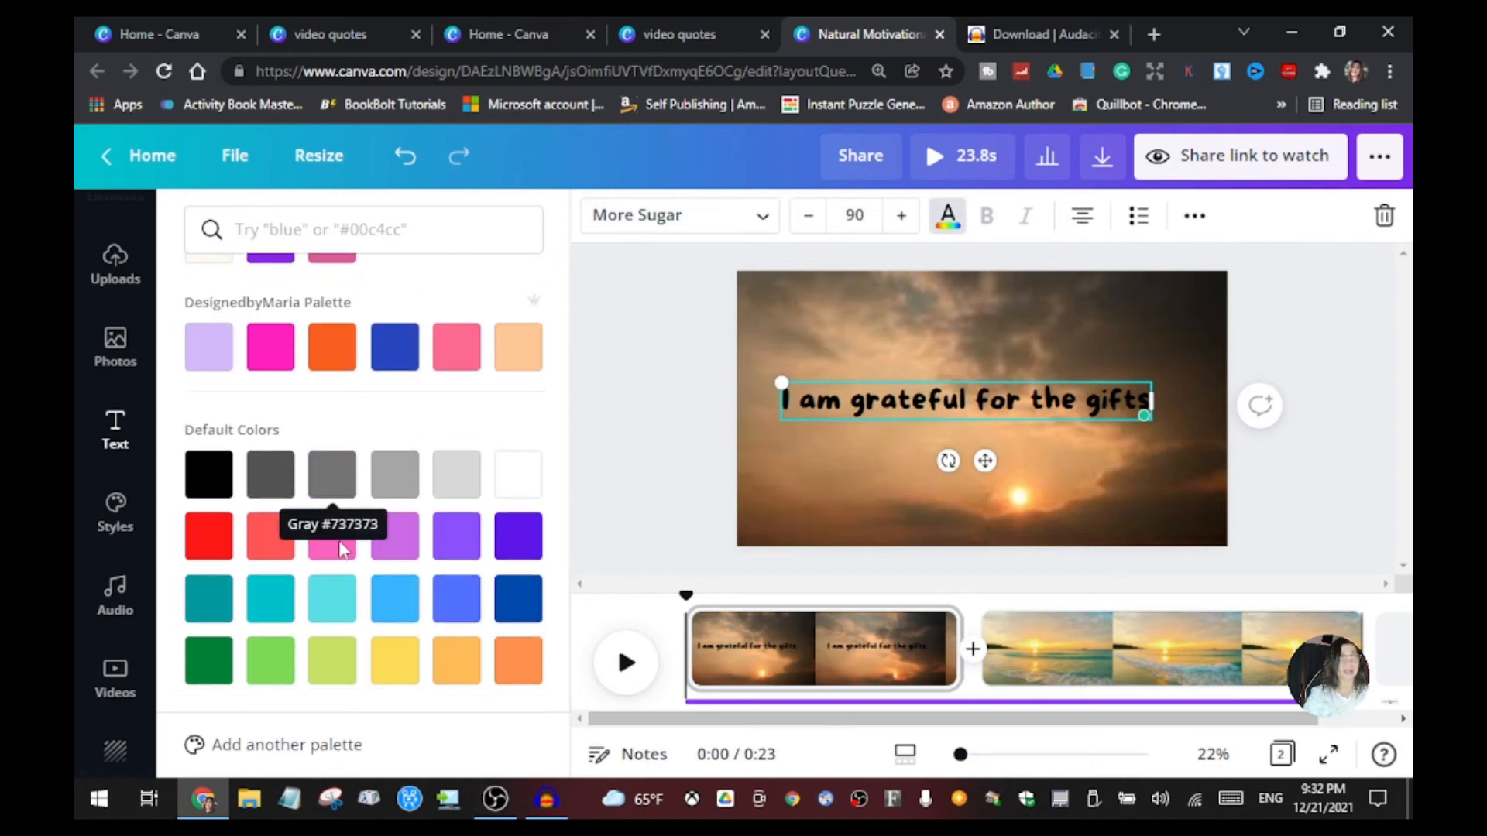
{"action": "left_click", "coordinate": [509, 491]}
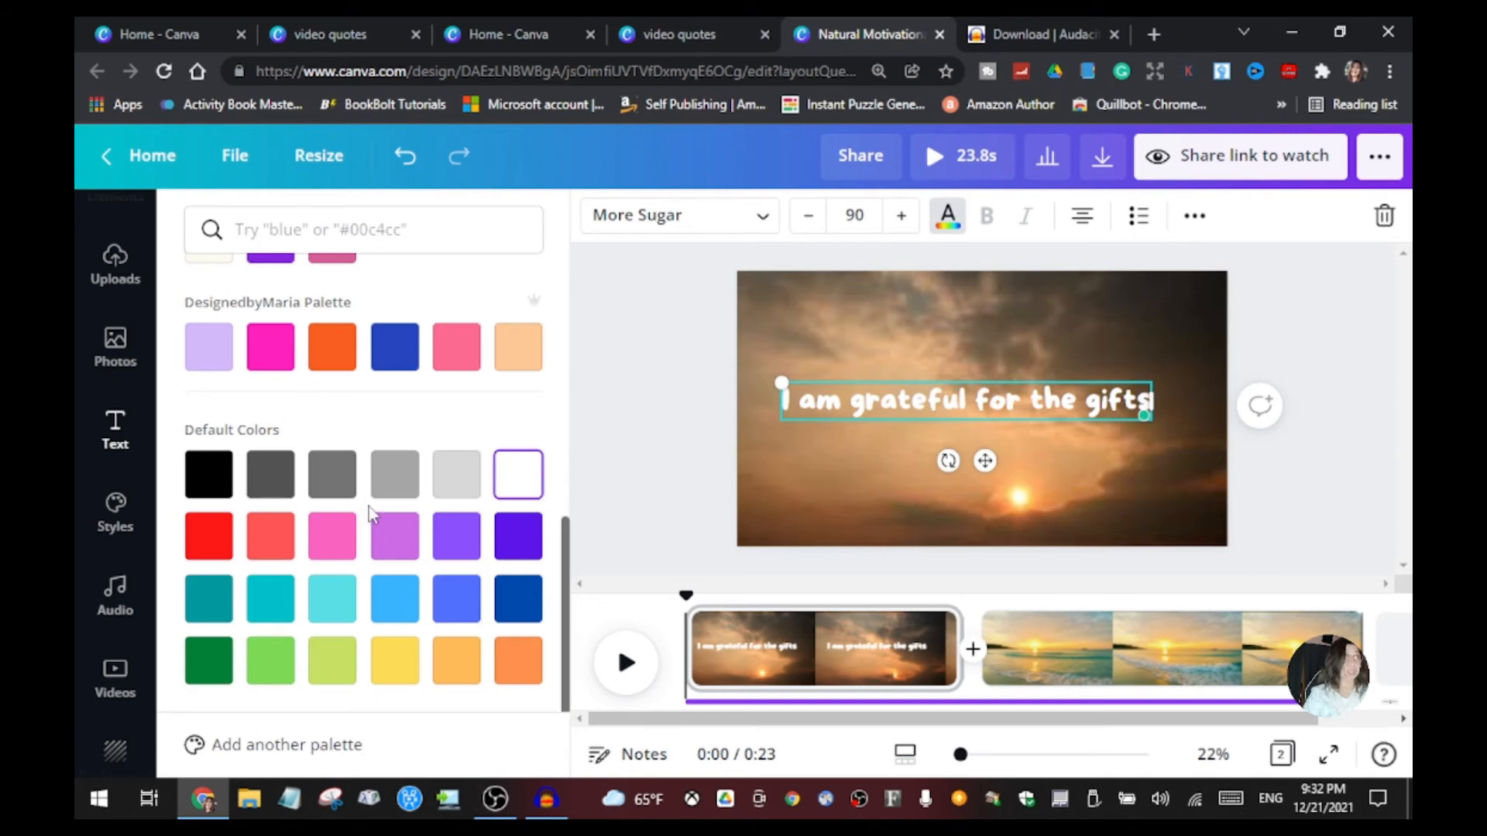
{"action": "scroll", "coordinate": [391, 457], "scroll_direction": "up", "scroll_amount": 3}
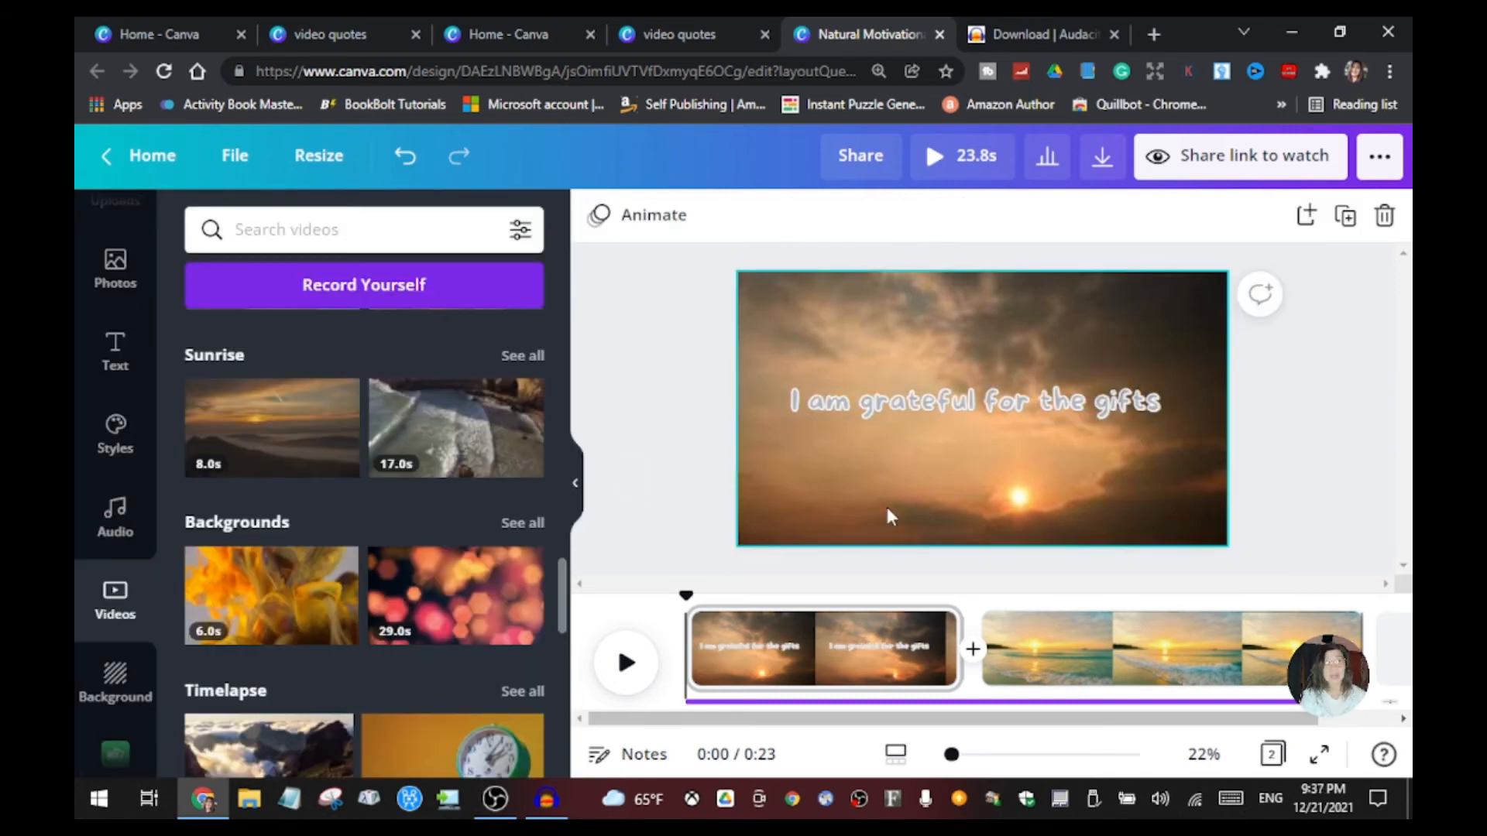